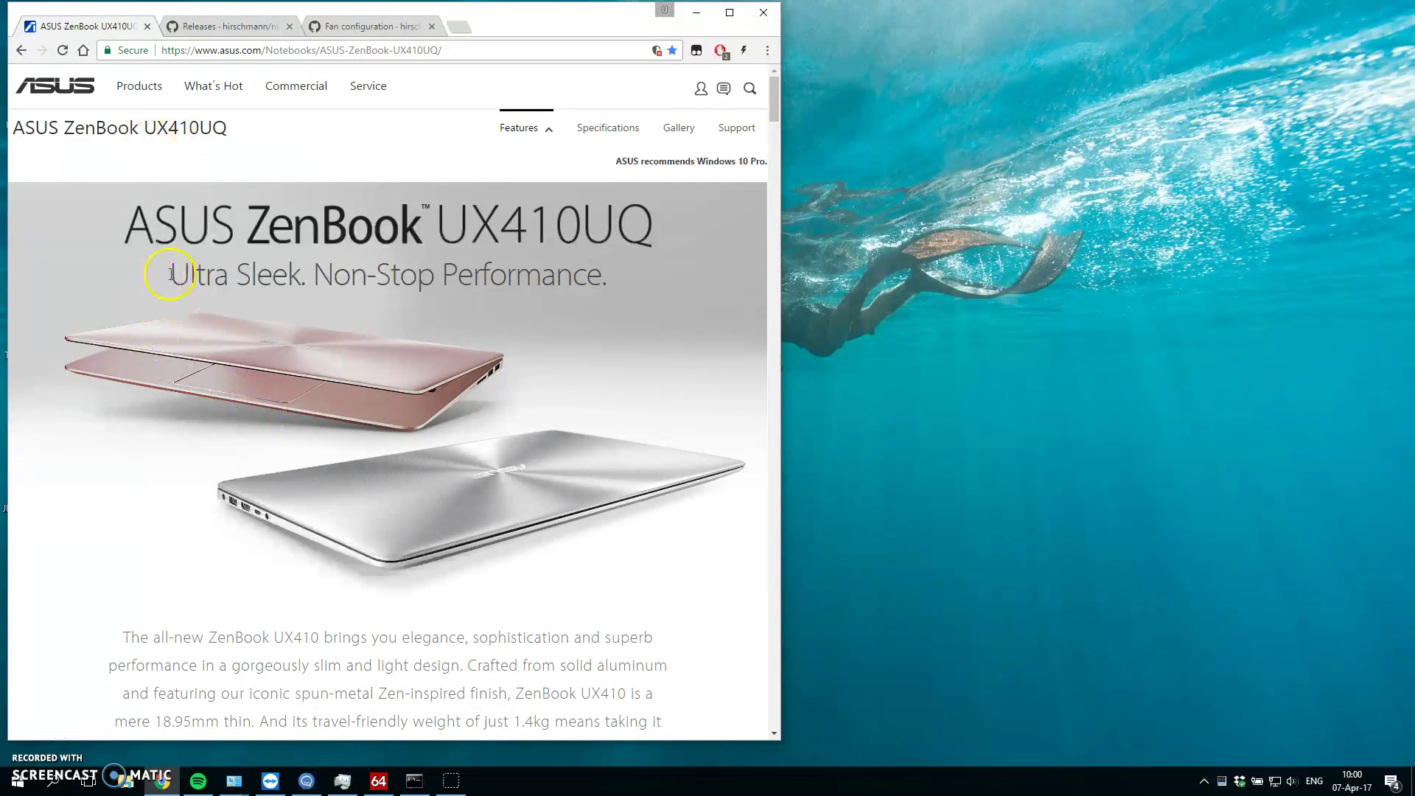
Step: Look over the ASUS ZenBook UX410UQ product subtitle, then start a new blank Chrome tab
{"action": "left_click", "coordinate": [561, 271]}
{"action": "scroll", "coordinate": [504, 236], "scroll_direction": "down", "scroll_amount": 10}
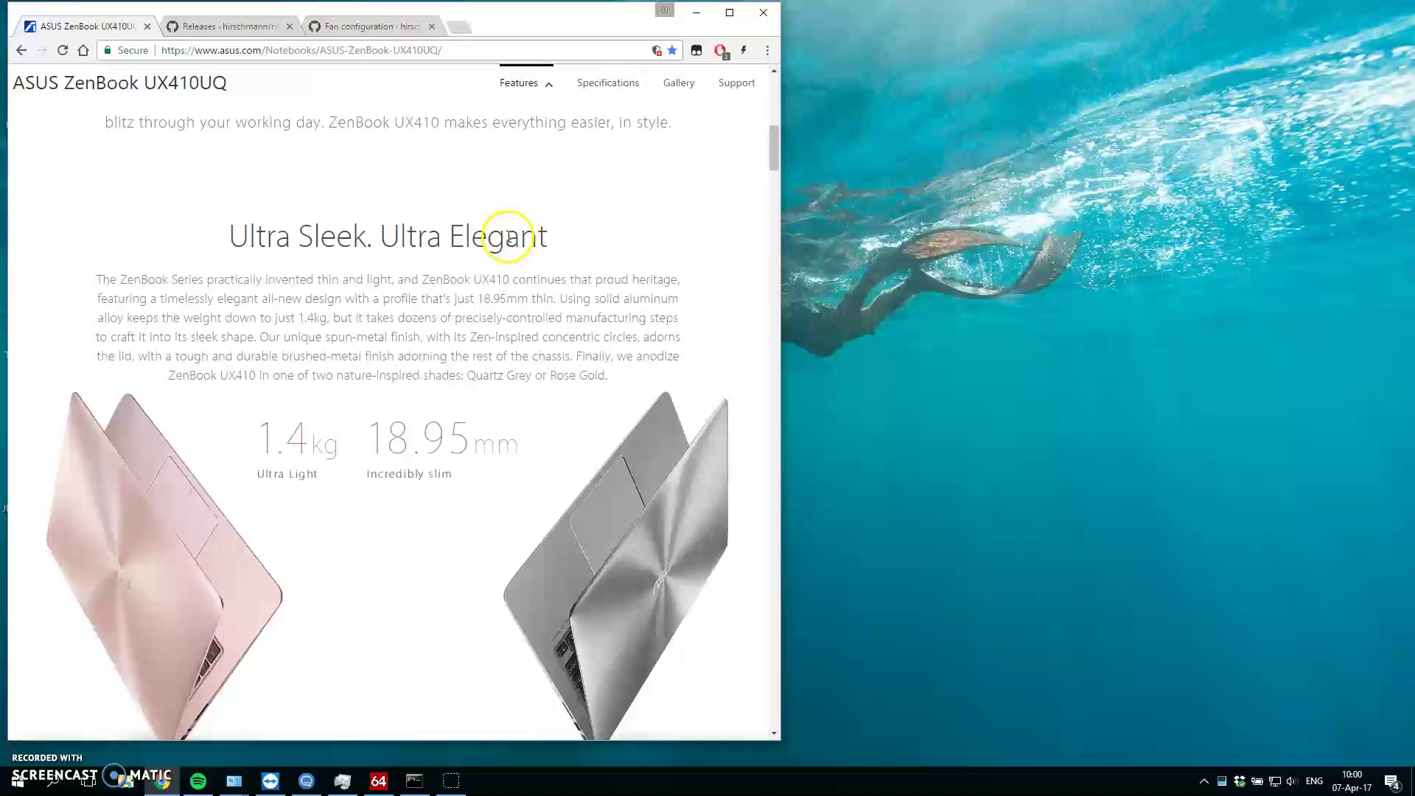
{"action": "scroll", "coordinate": [499, 236], "scroll_direction": "up", "scroll_amount": 10}
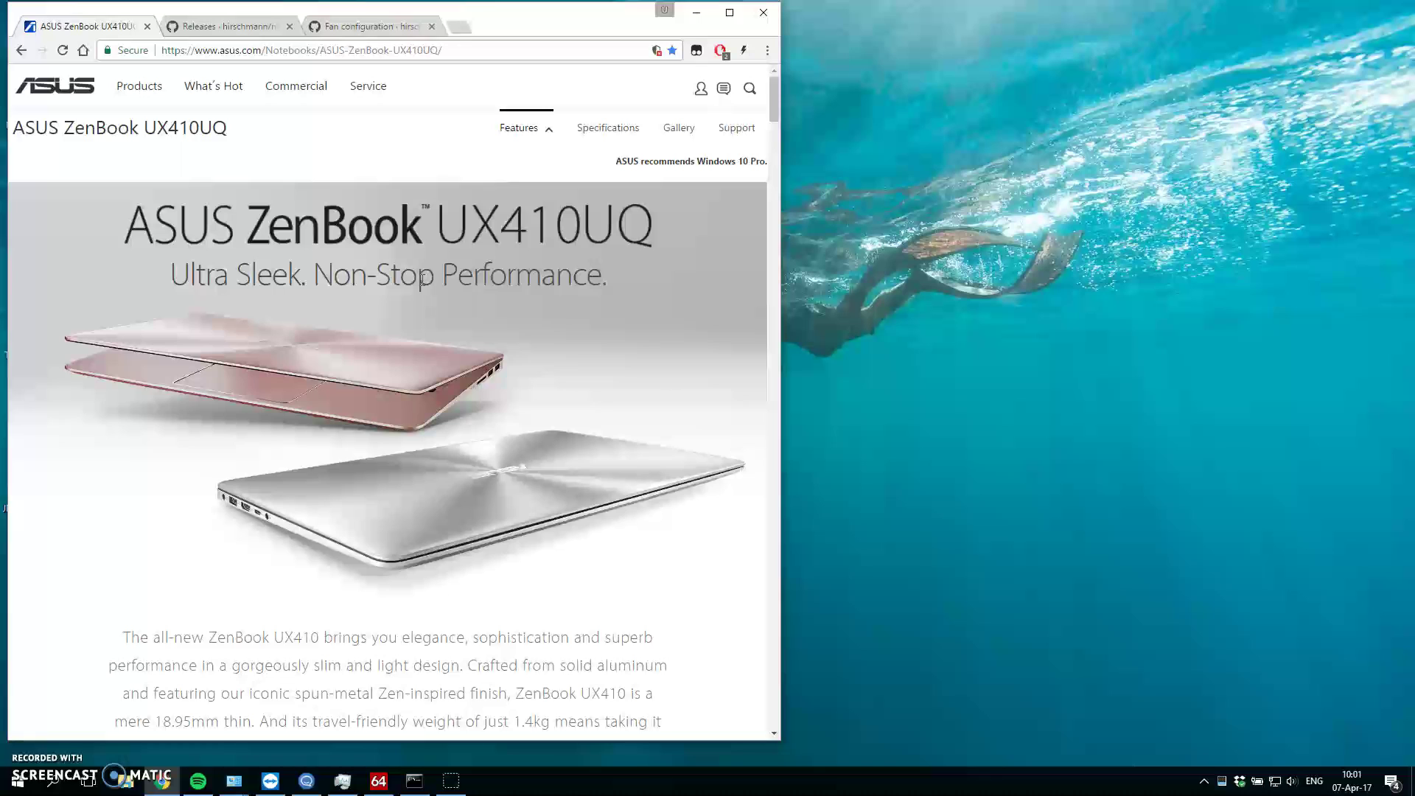
{"action": "scroll", "coordinate": [515, 294], "scroll_direction": "down", "scroll_amount": 5}
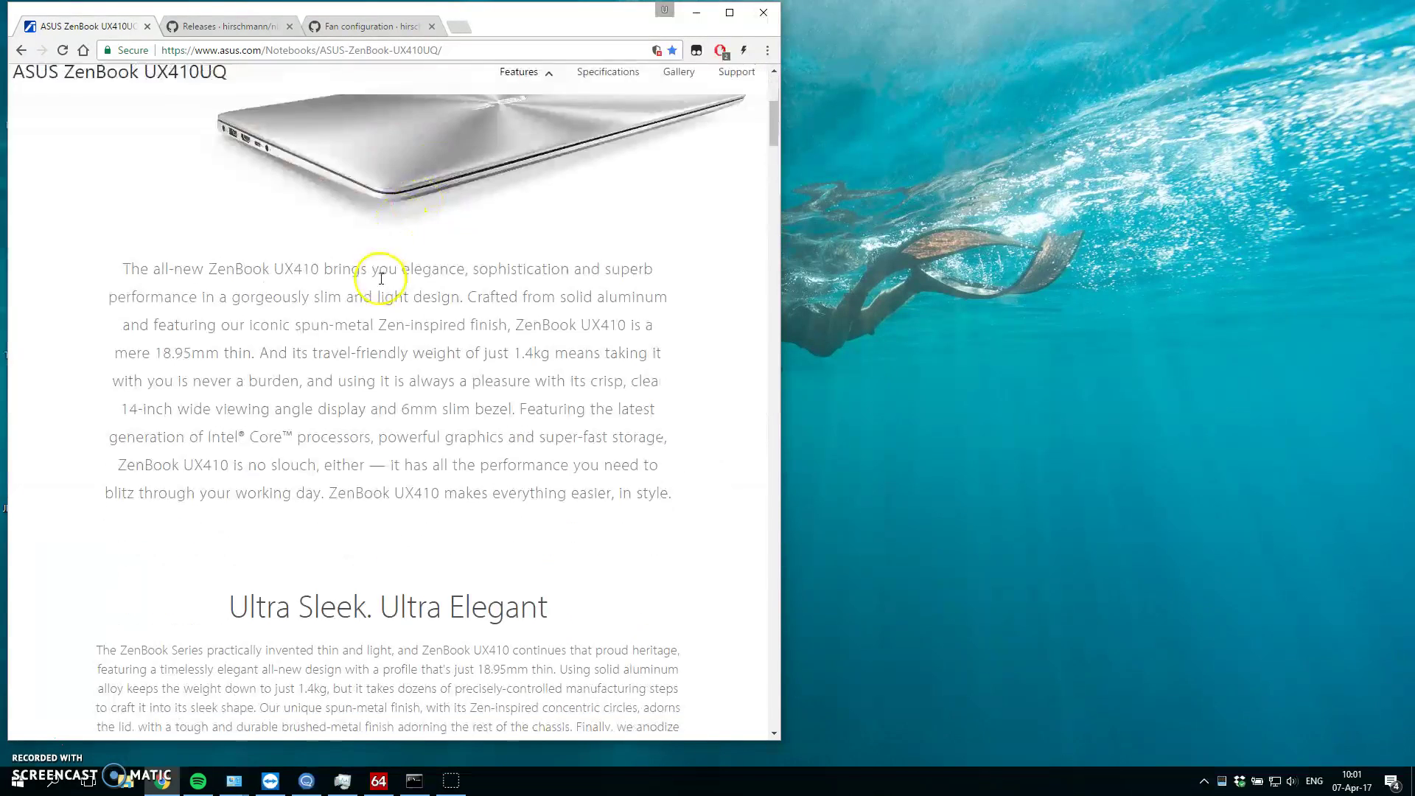
{"action": "scroll", "coordinate": [379, 278], "scroll_direction": "up", "scroll_amount": 5}
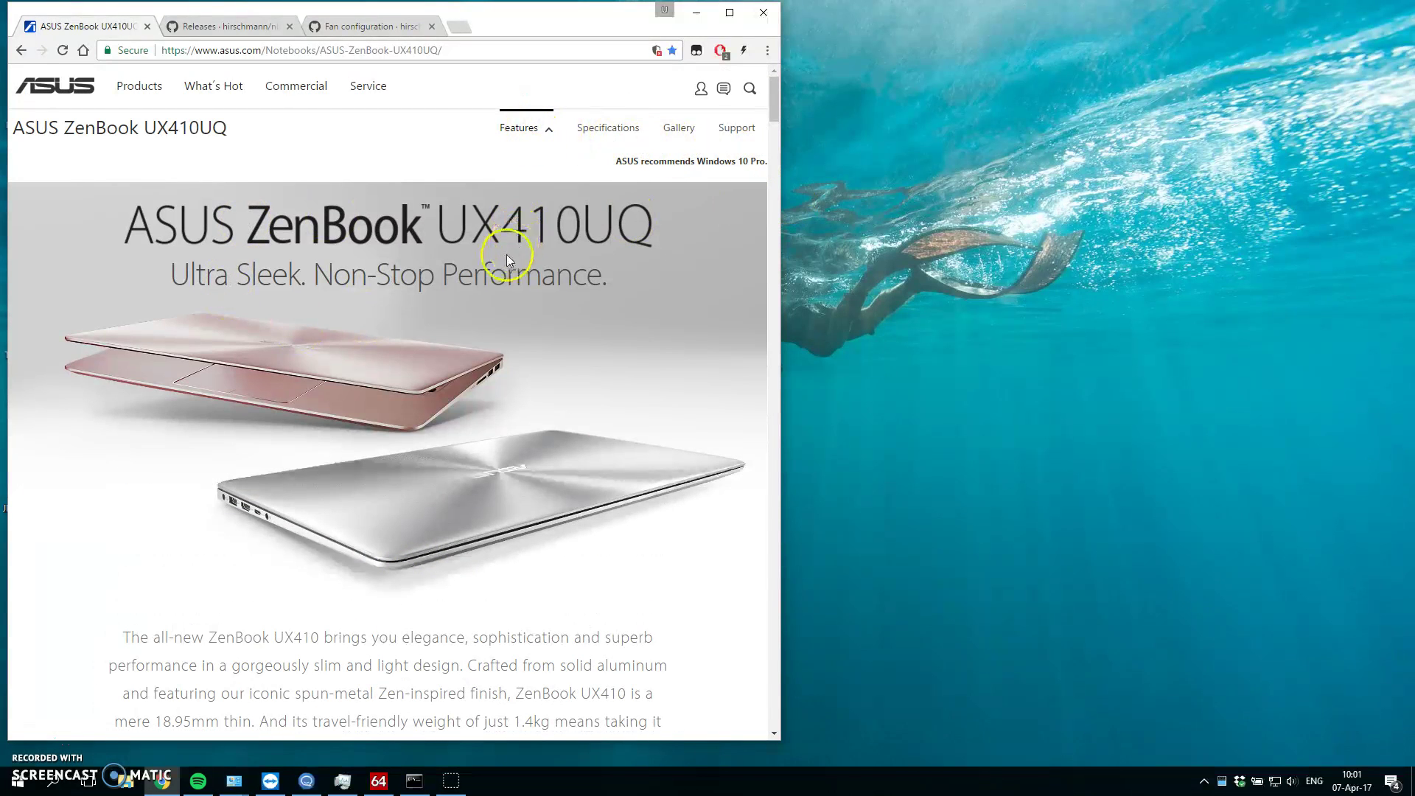
{"action": "triple_click", "coordinate": [596, 272]}
{"action": "left_click", "coordinate": [592, 274]}
{"action": "left_click_drag", "start_coordinate": [205, 274], "coordinate": [587, 268]}
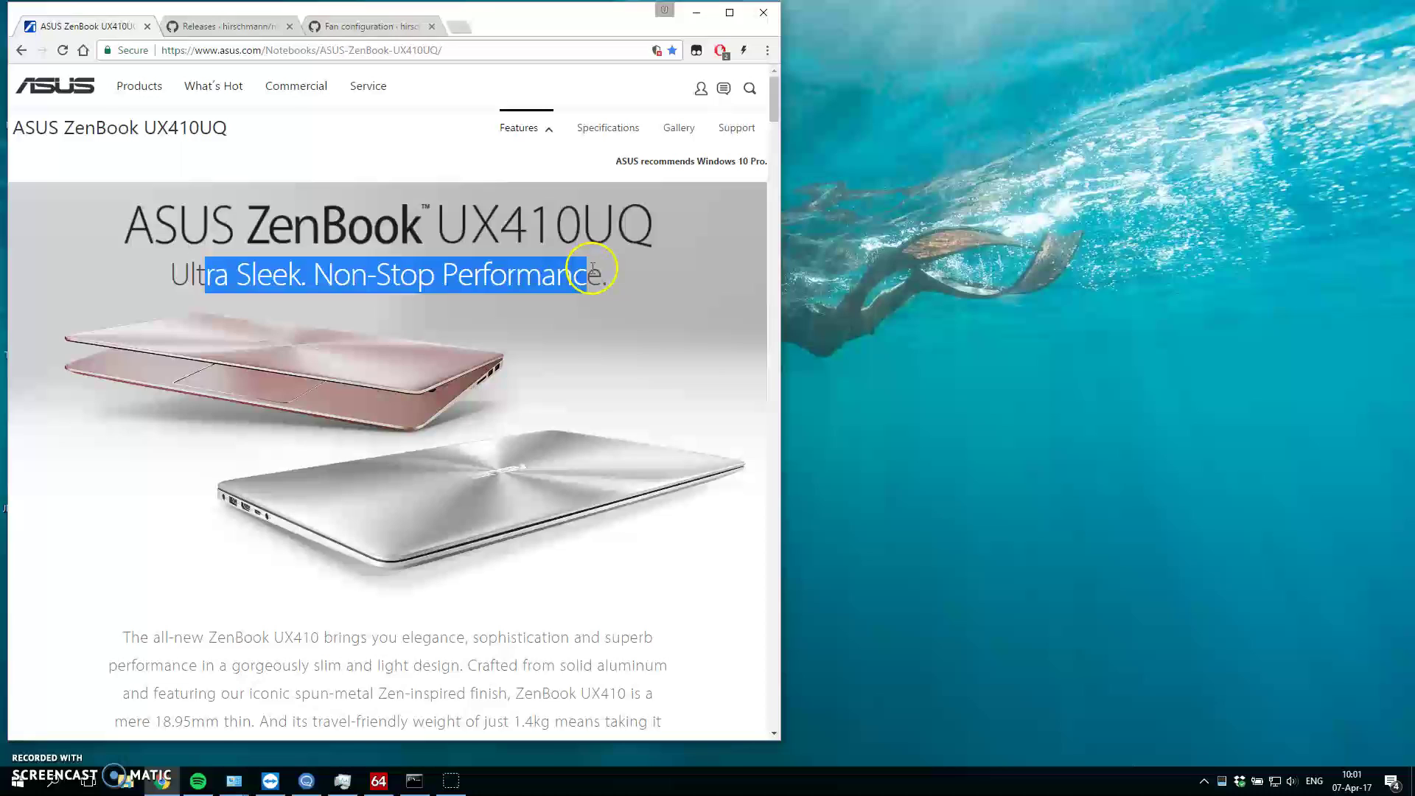
{"action": "left_click", "coordinate": [591, 269]}
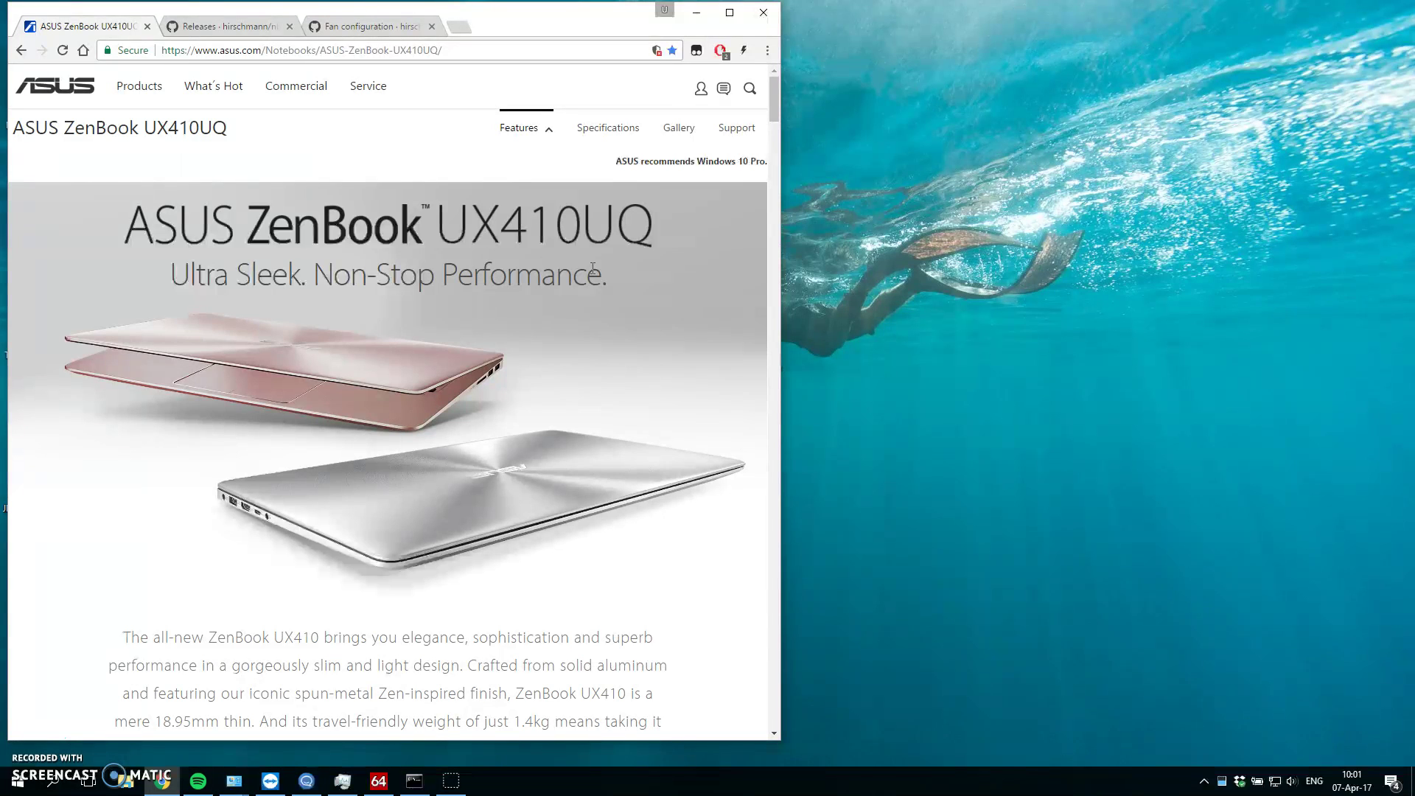
{"action": "key", "text": "ctrl+t"}
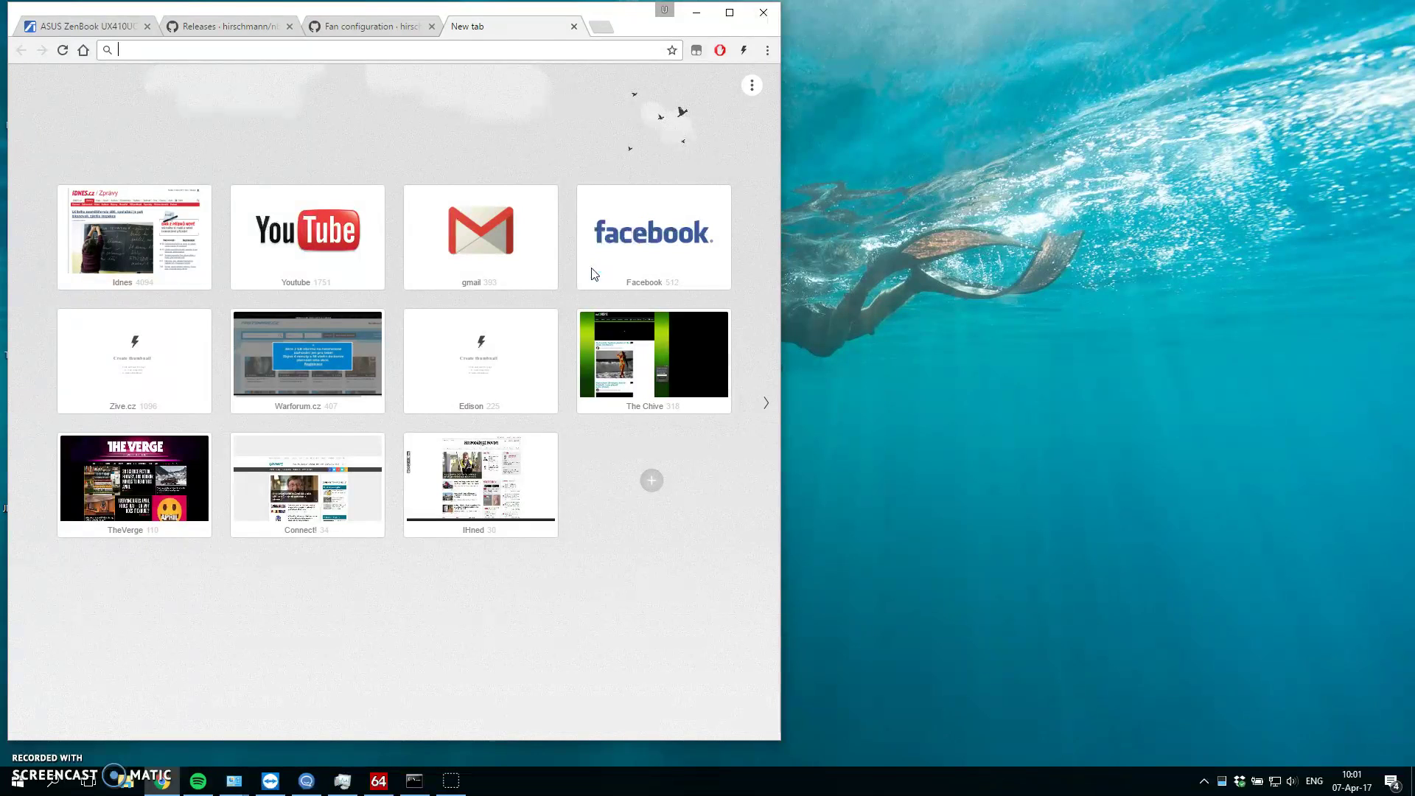
Step: Search 'github fan contorl' and go to the nbfc project's releases page
{"action": "type", "text": "github fan c"}
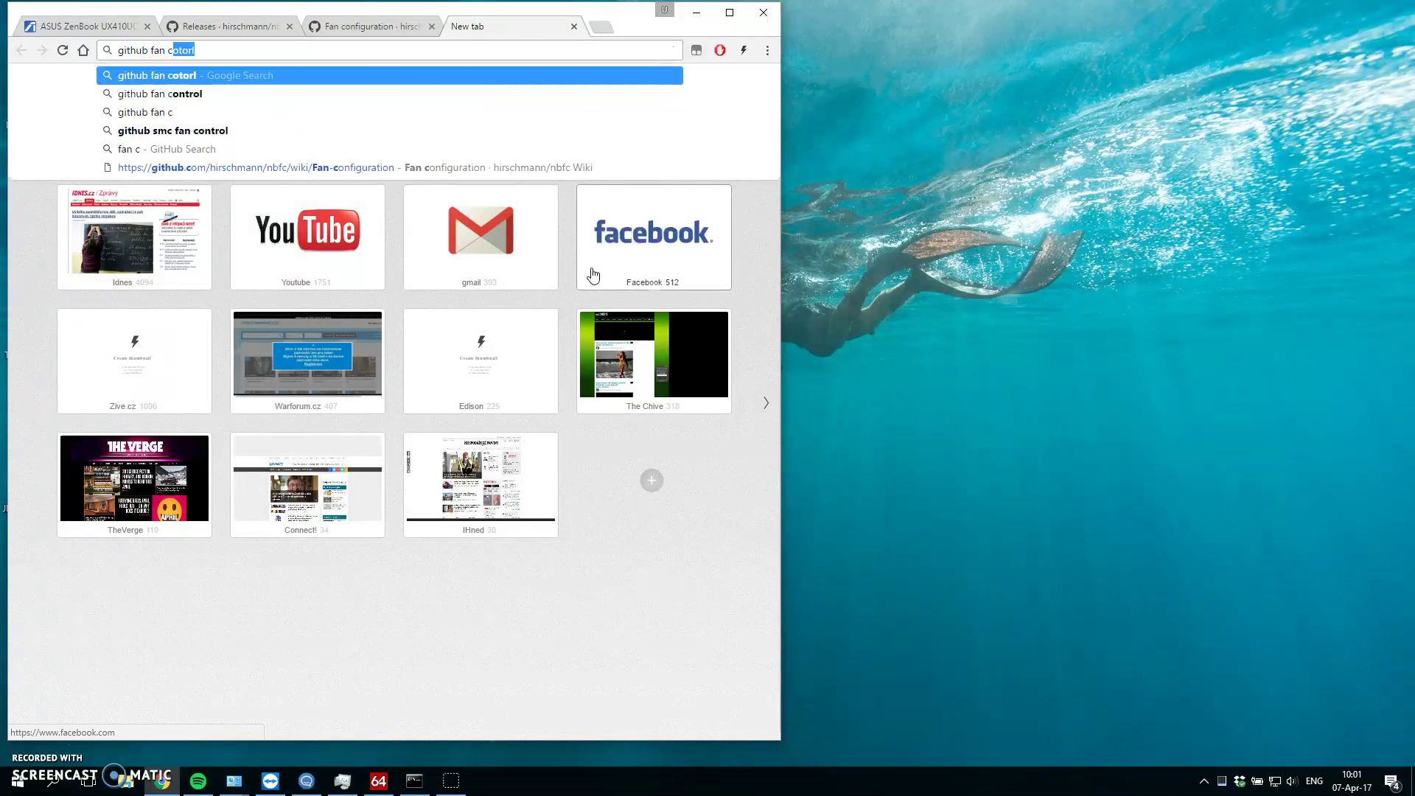
{"action": "type", "text": "otn"}
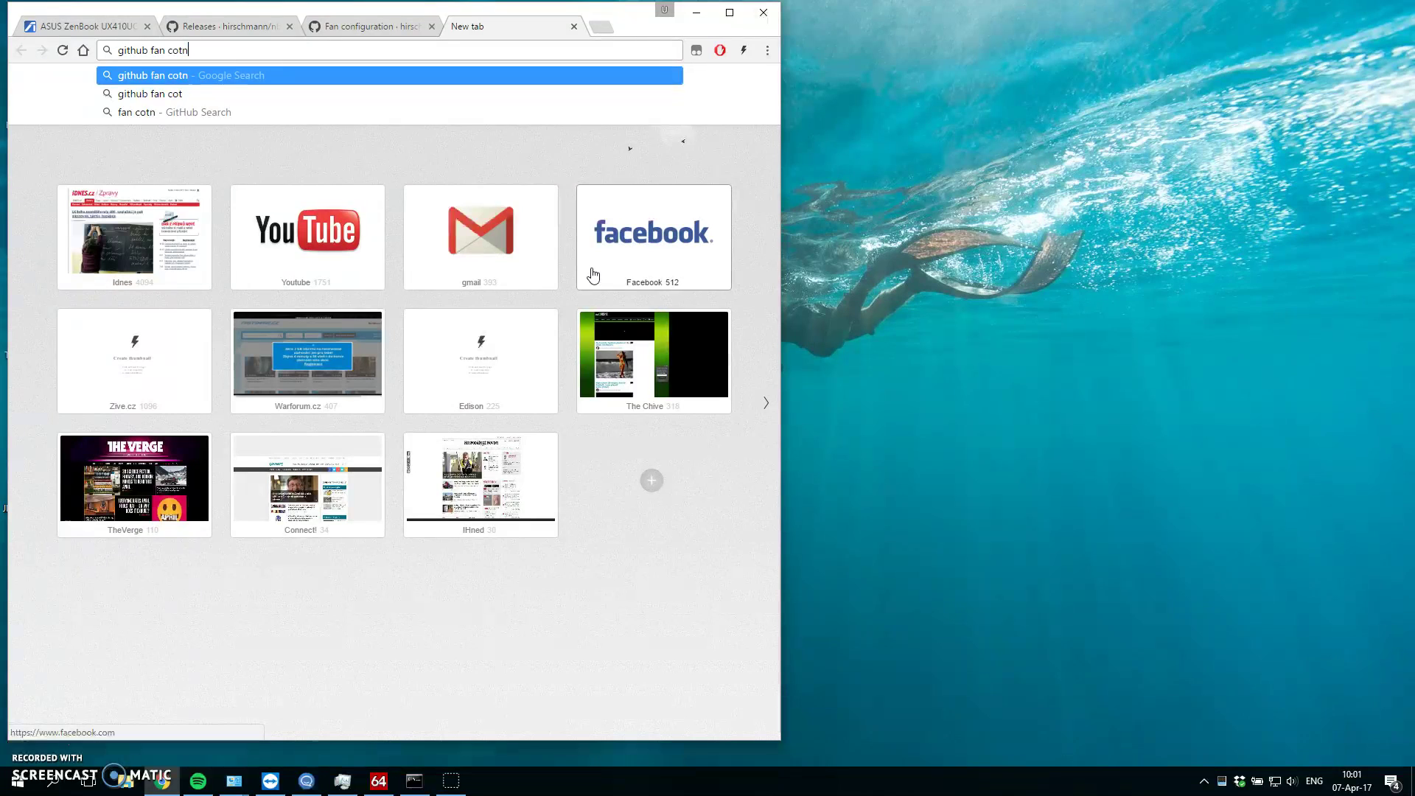
{"action": "type", "text": "torl"}
{"action": "key", "text": "Return"}
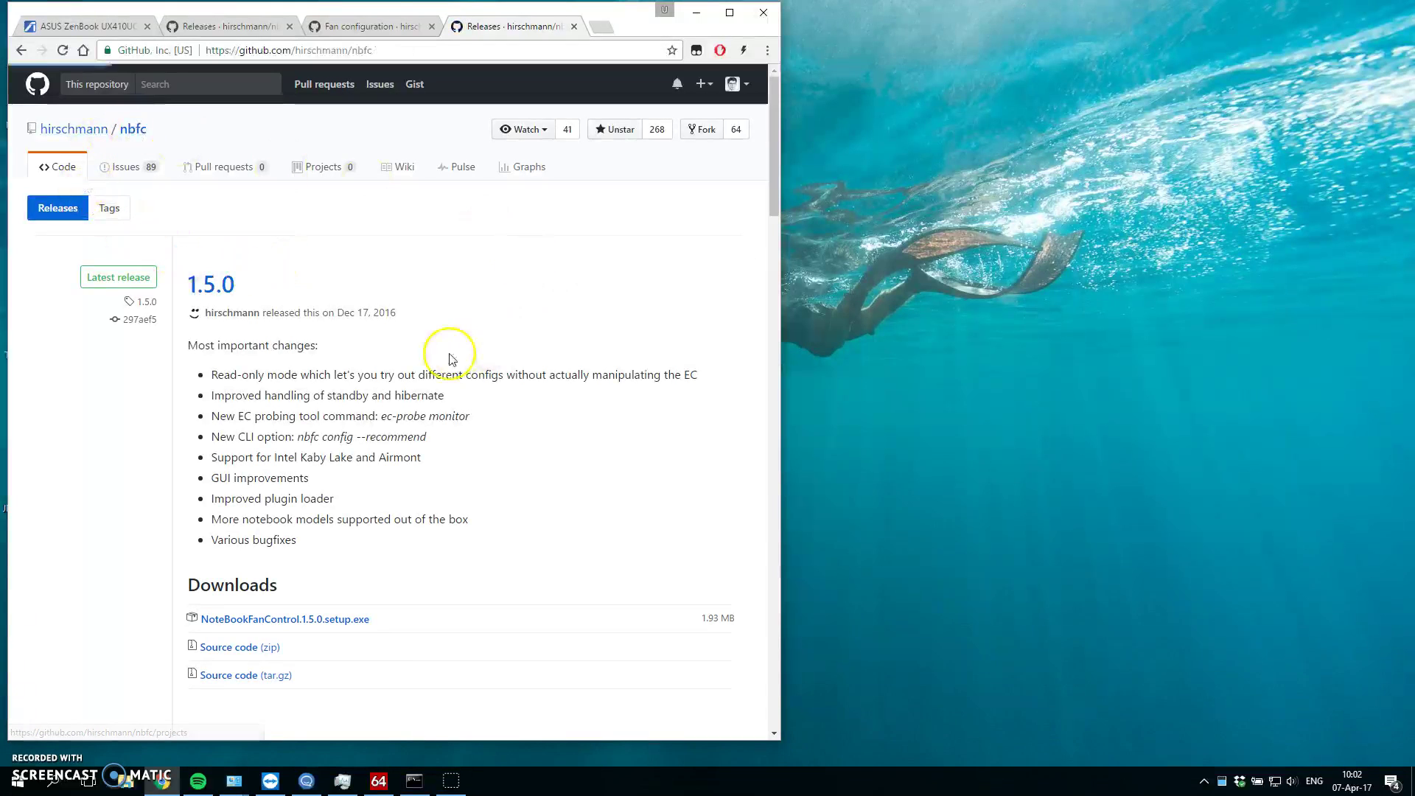
{"action": "scroll", "coordinate": [196, 195], "scroll_direction": "down", "scroll_amount": 8}
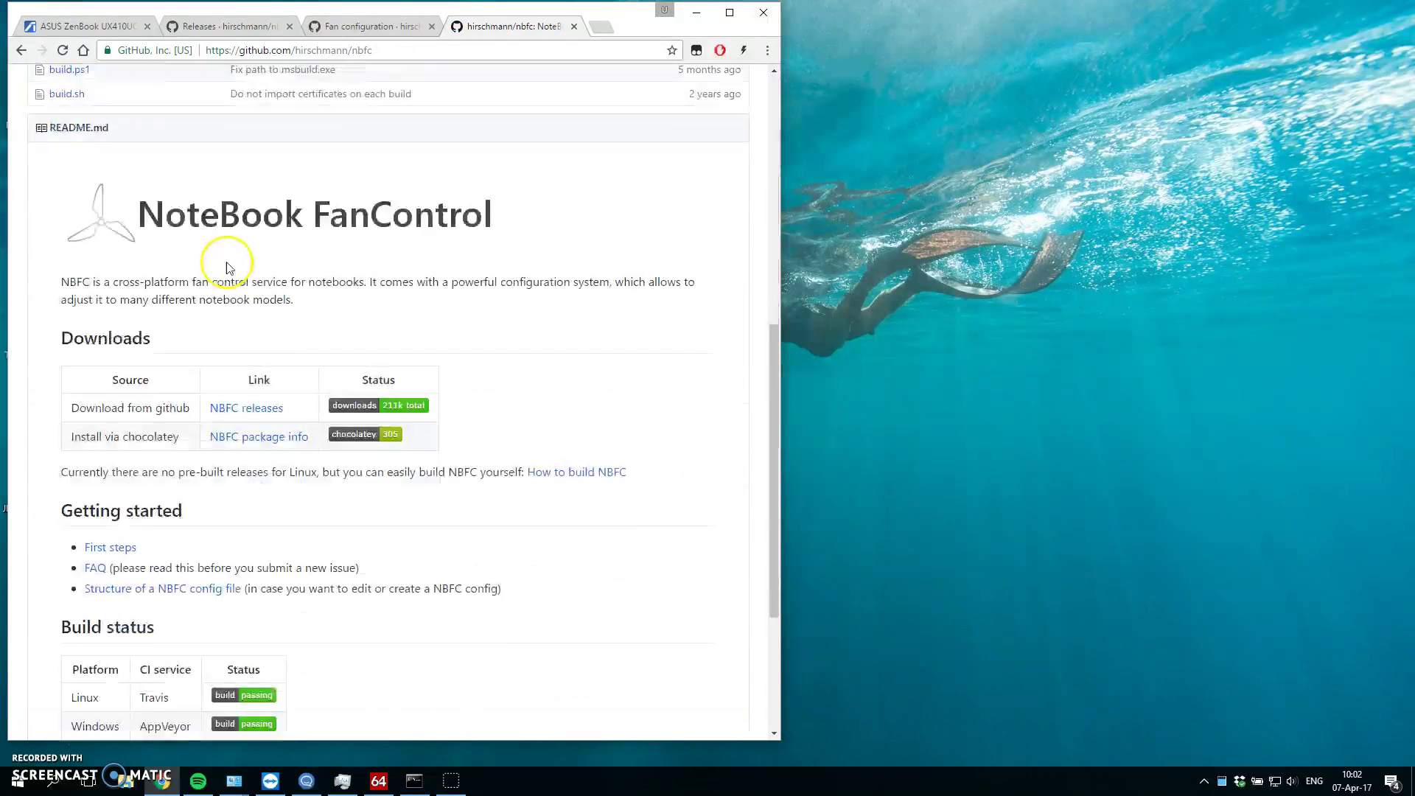
{"action": "left_click_drag", "start_coordinate": [65, 321], "coordinate": [237, 317]}
{"action": "left_click", "coordinate": [236, 317]}
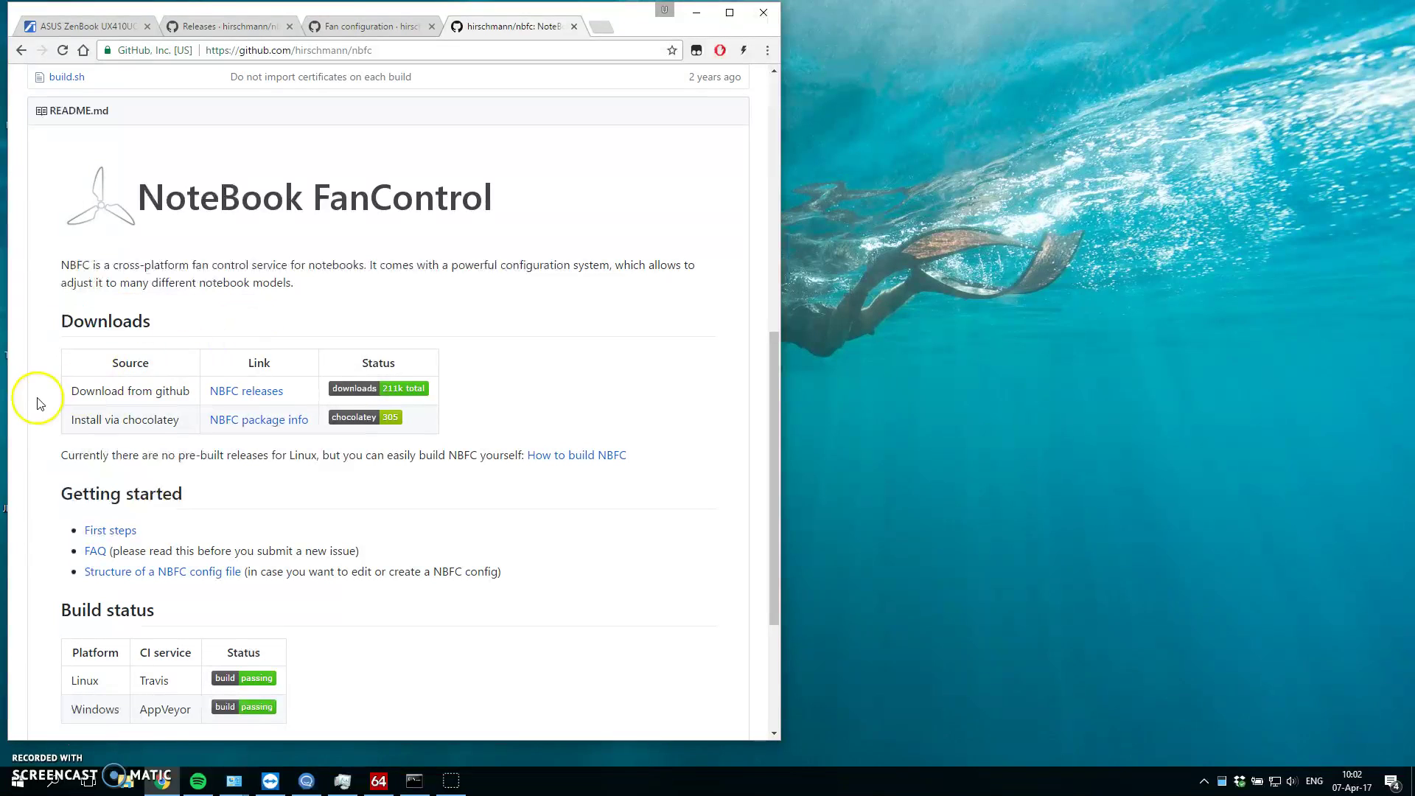
{"action": "left_click", "coordinate": [255, 391]}
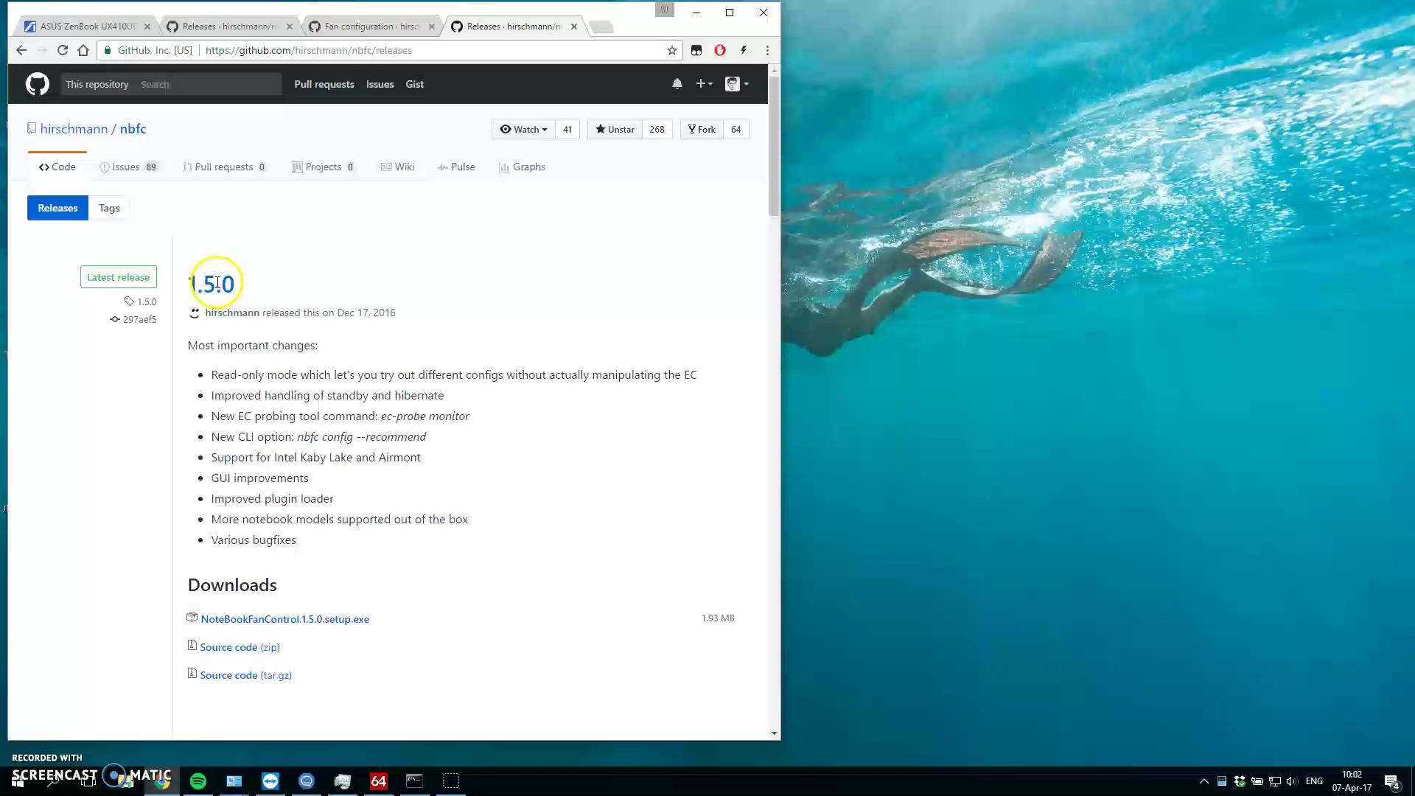
Step: Download and save NoteBookFanControl.1.5.0.setup.exe from the 1.5.0 release
{"action": "mouse_move", "coordinate": [191, 285]}
{"action": "left_mouse_down"}
{"action": "mouse_move", "coordinate": [309, 285]}
{"action": "mouse_move", "coordinate": [199, 285]}
{"action": "left_mouse_up"}
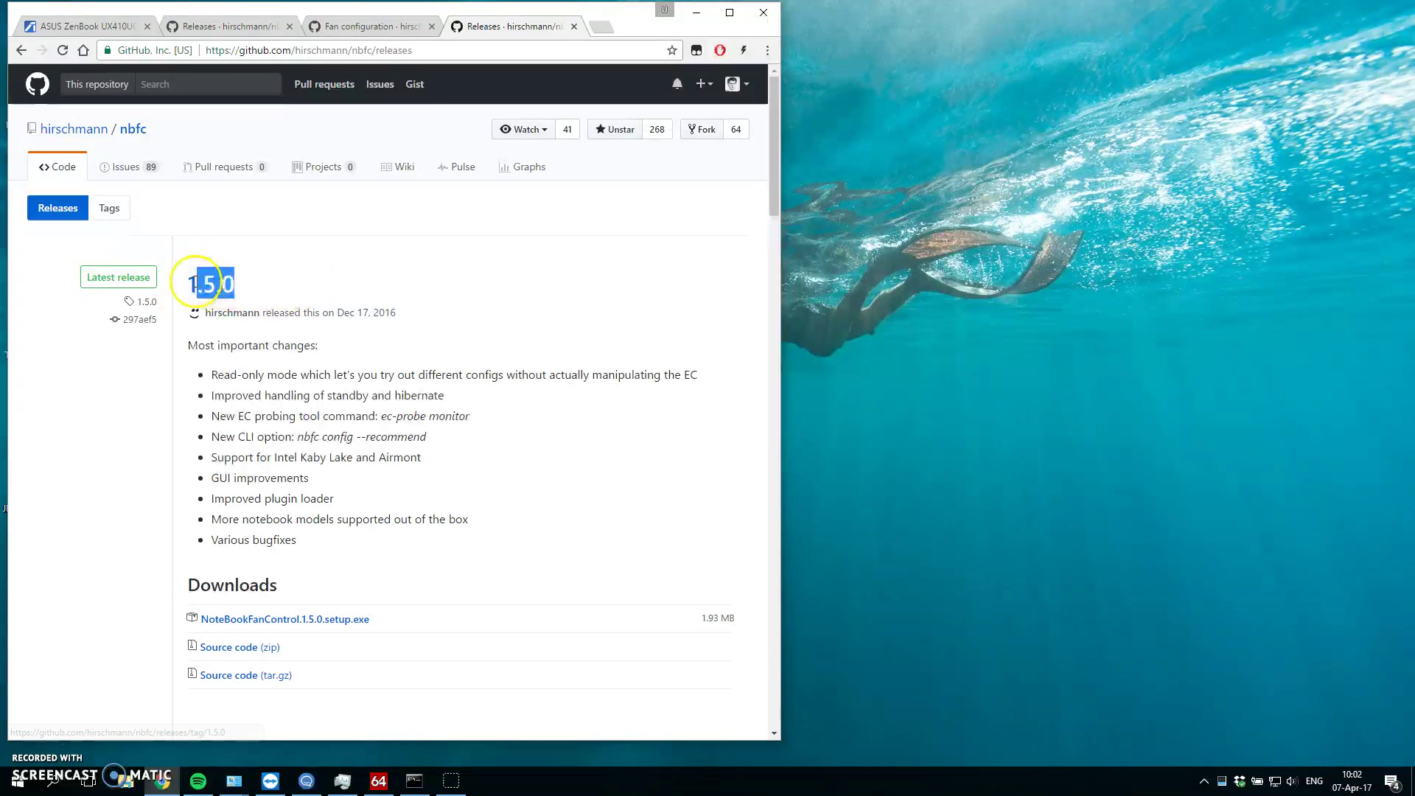
{"action": "left_click", "coordinate": [347, 420]}
{"action": "left_click_drag", "start_coordinate": [290, 281], "coordinate": [190, 286]}
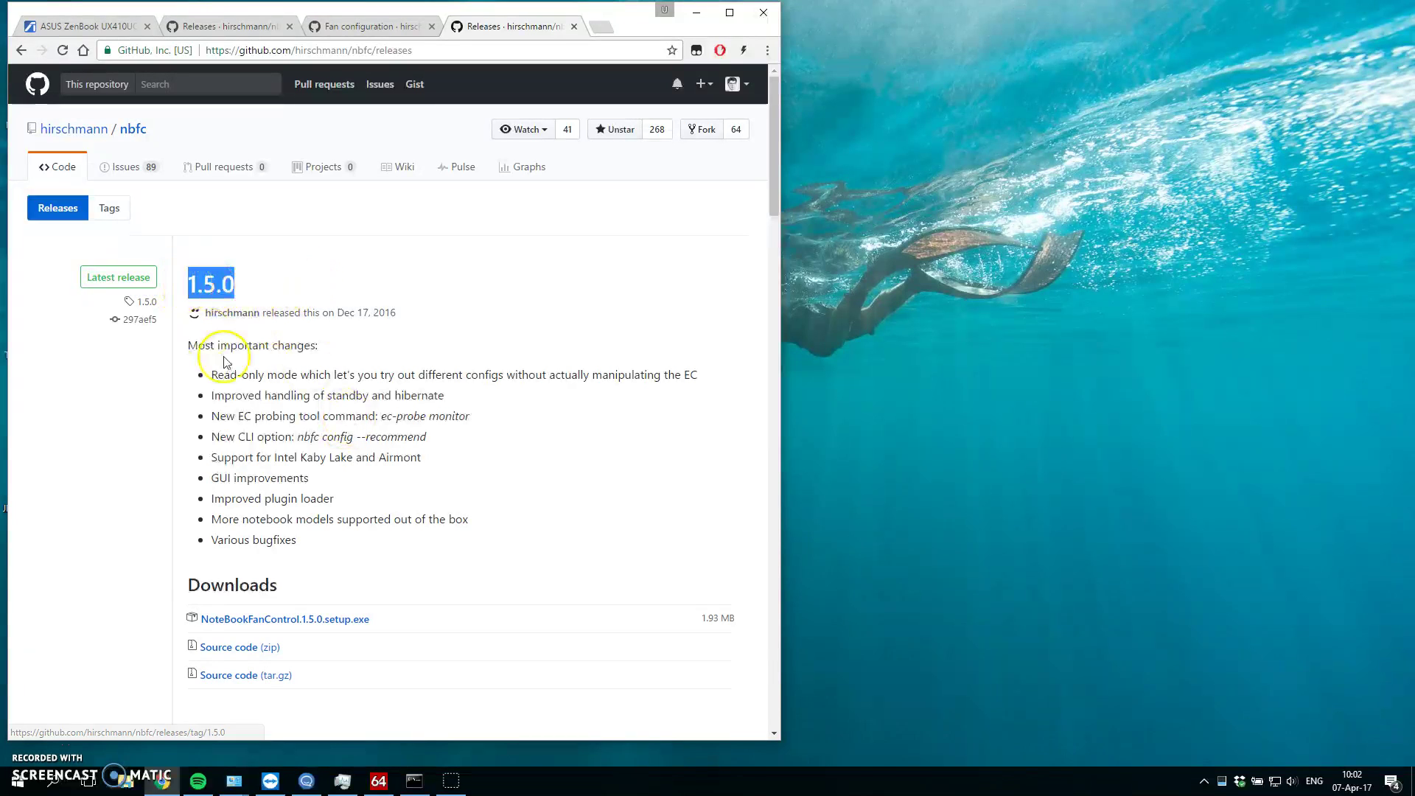
{"action": "left_click", "coordinate": [214, 361]}
{"action": "scroll", "coordinate": [350, 461], "scroll_direction": "down", "scroll_amount": 1}
{"action": "left_click", "coordinate": [325, 545]}
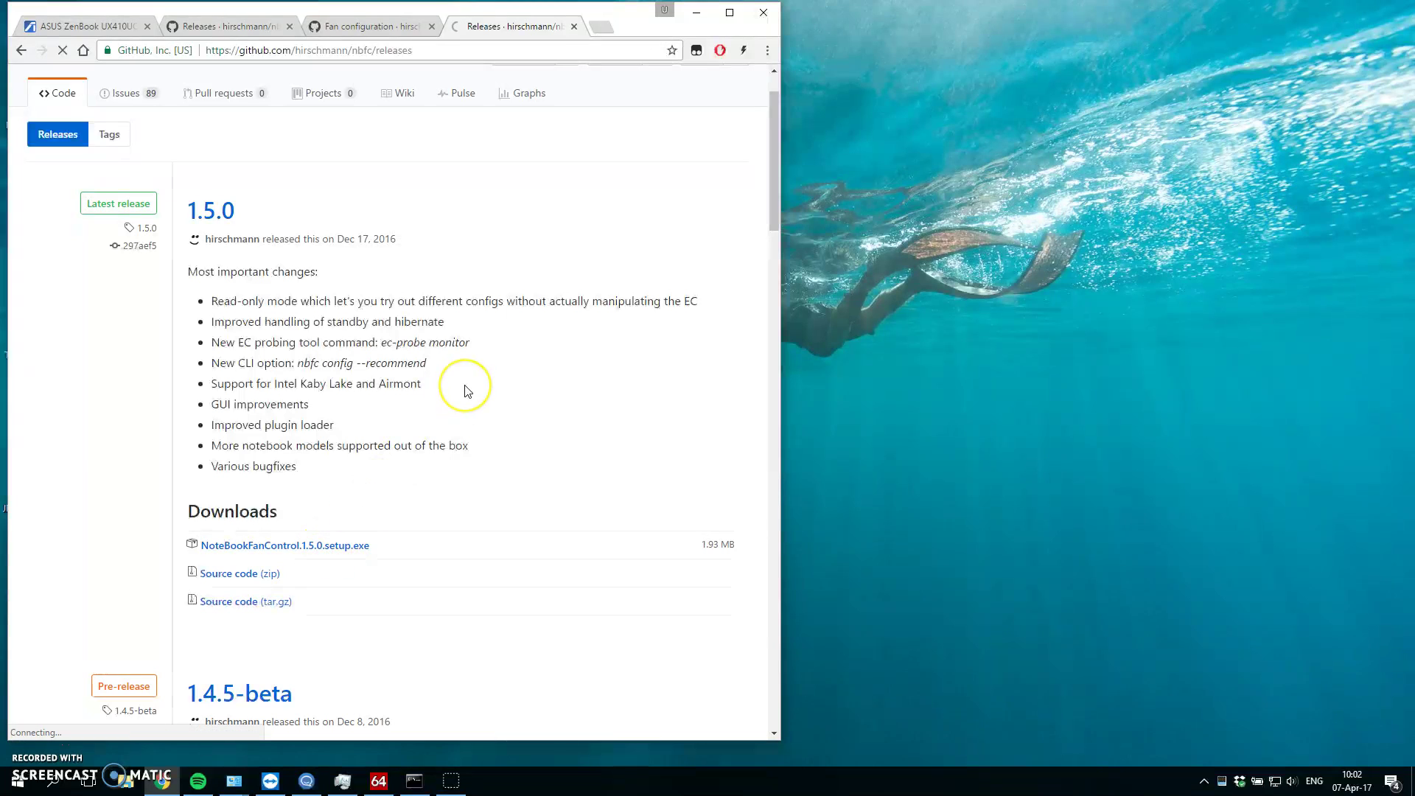
{"action": "left_click", "coordinate": [586, 564]}
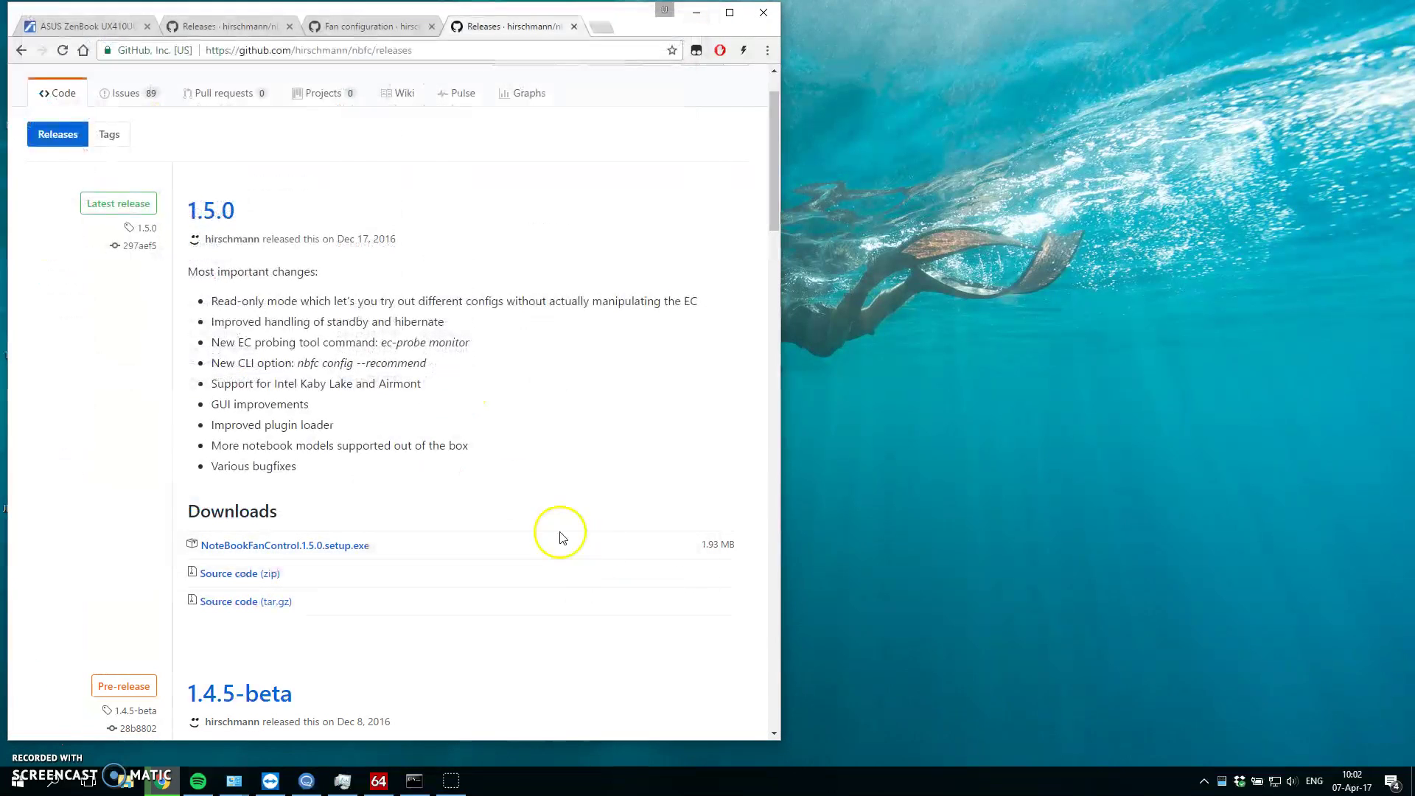
Step: Run the 1.5.0 setup with the default install location, approve UAC, and close when finished
{"action": "left_click", "coordinate": [115, 723]}
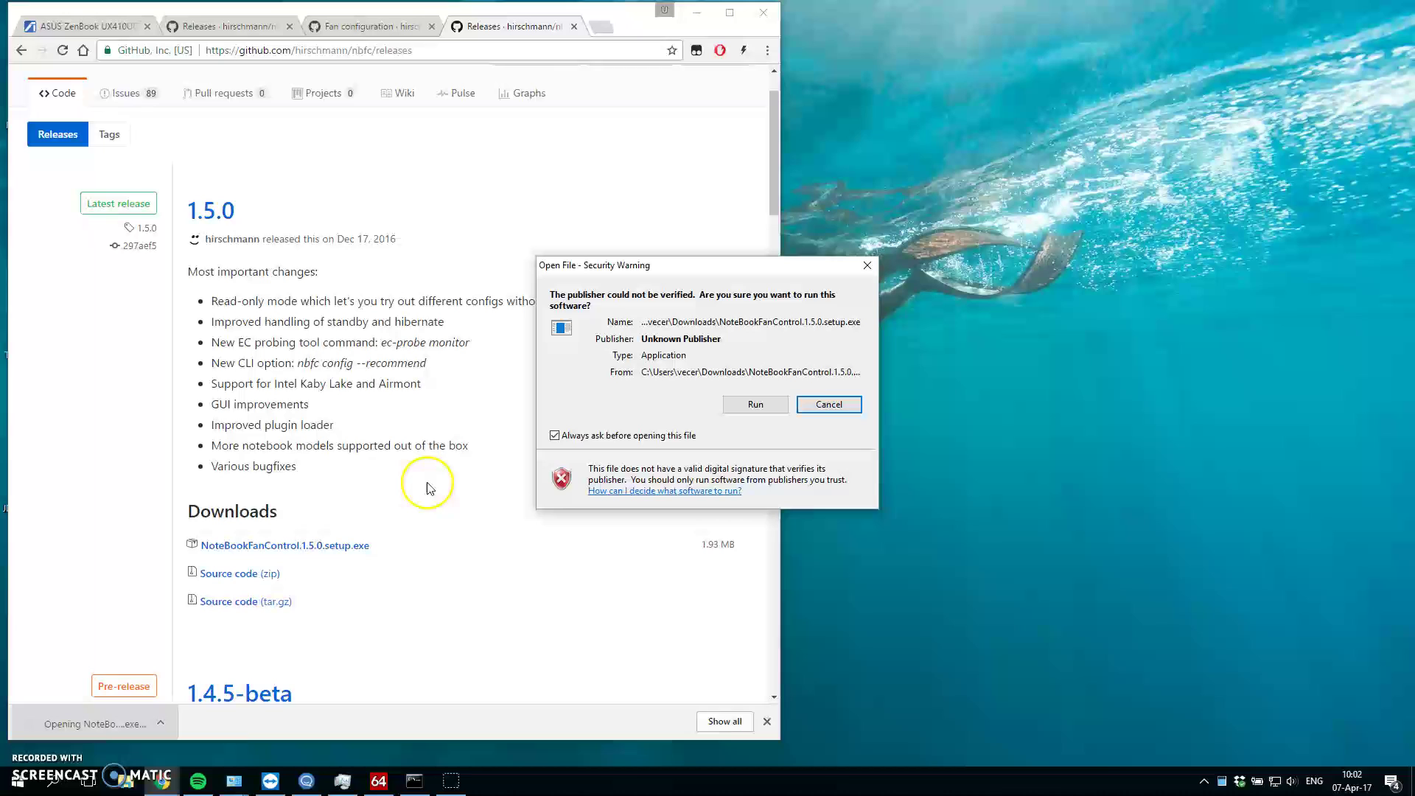
{"action": "left_click", "coordinate": [754, 404]}
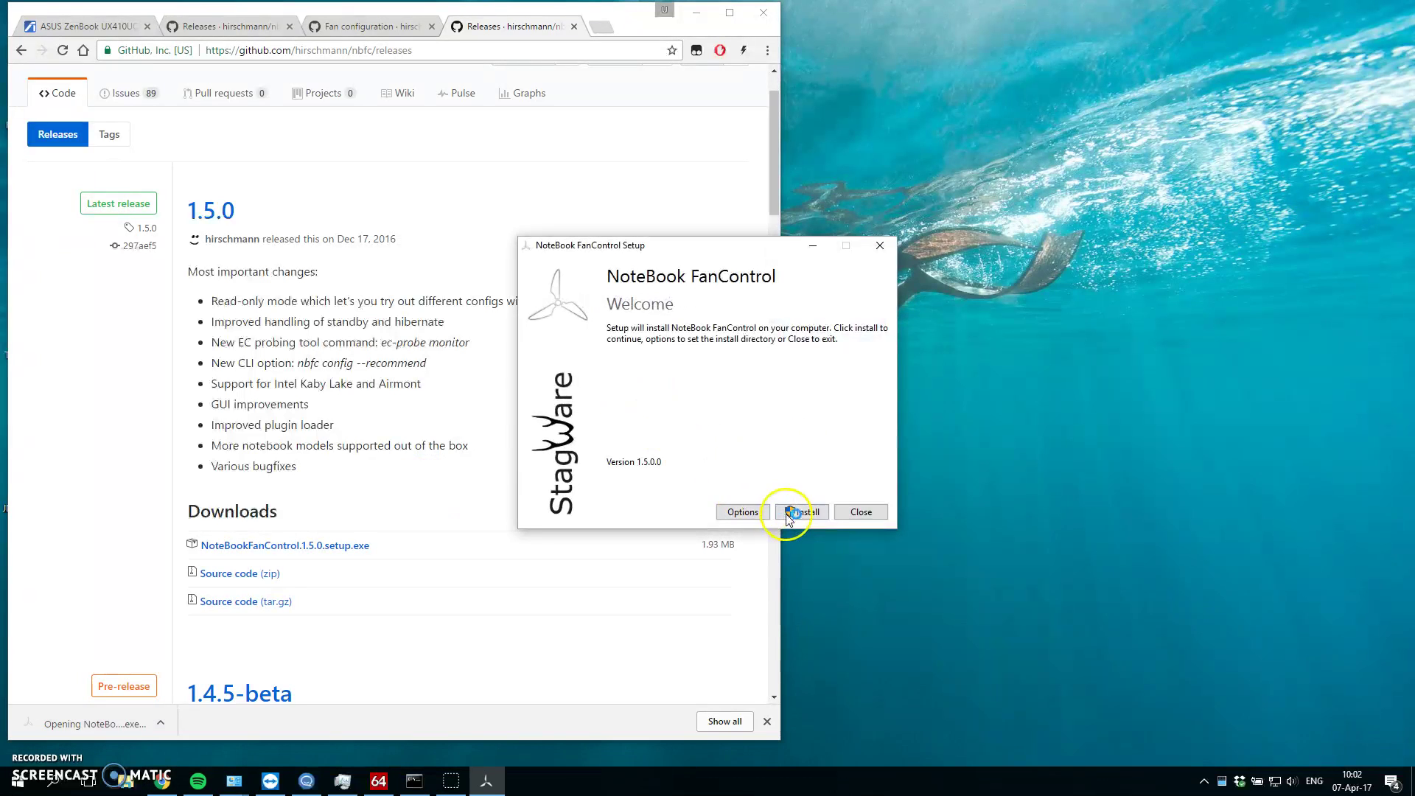
{"action": "left_click", "coordinate": [741, 514]}
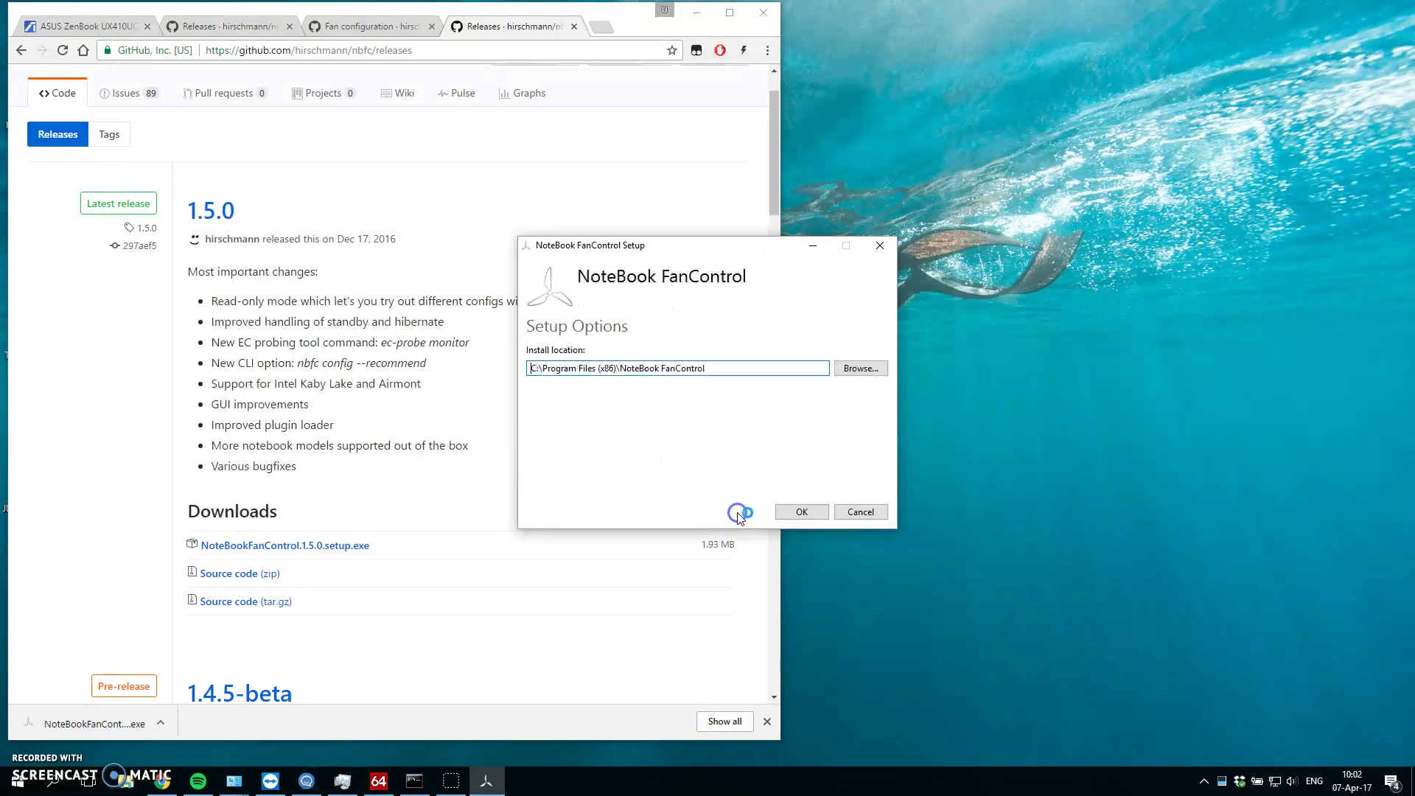
{"action": "left_click", "coordinate": [796, 510]}
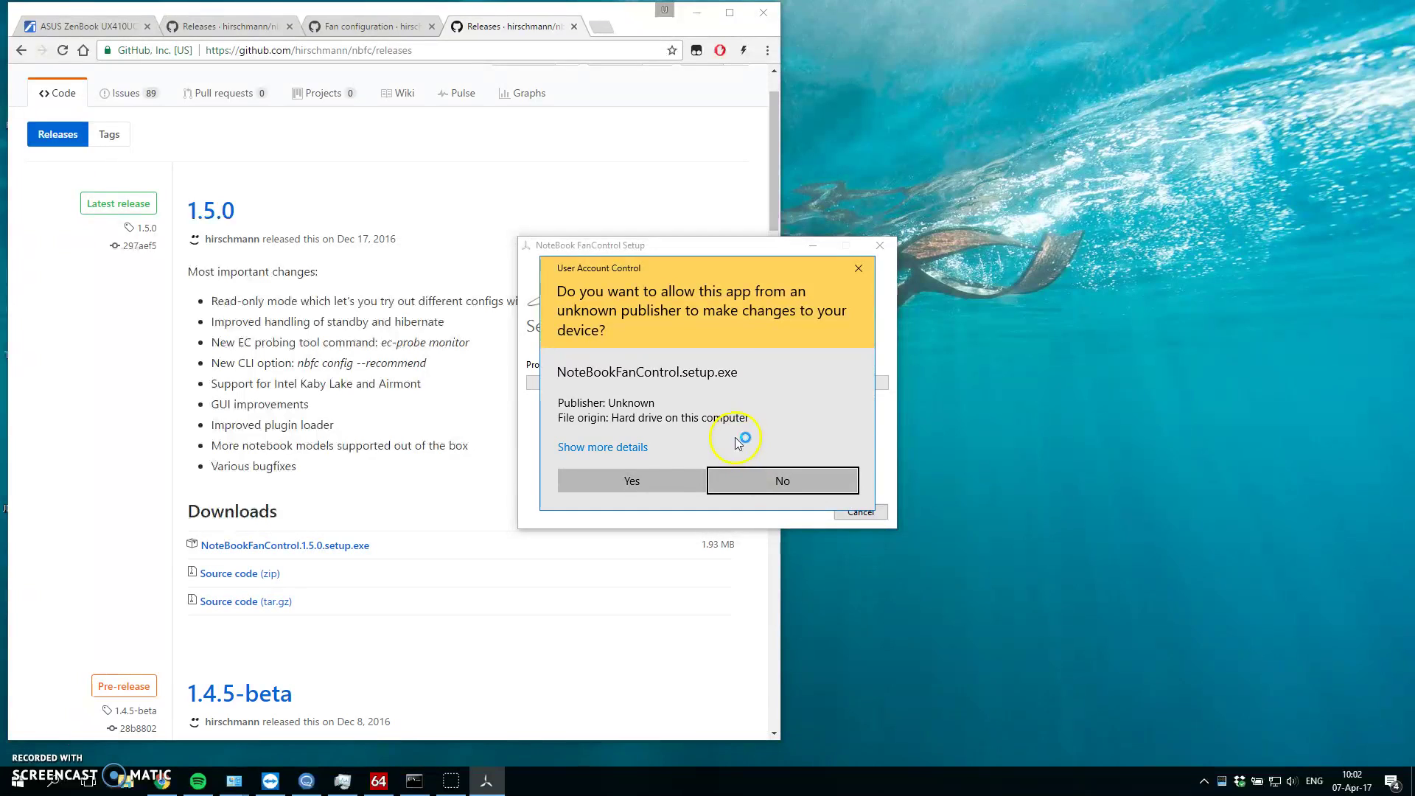
{"action": "left_click", "coordinate": [695, 480]}
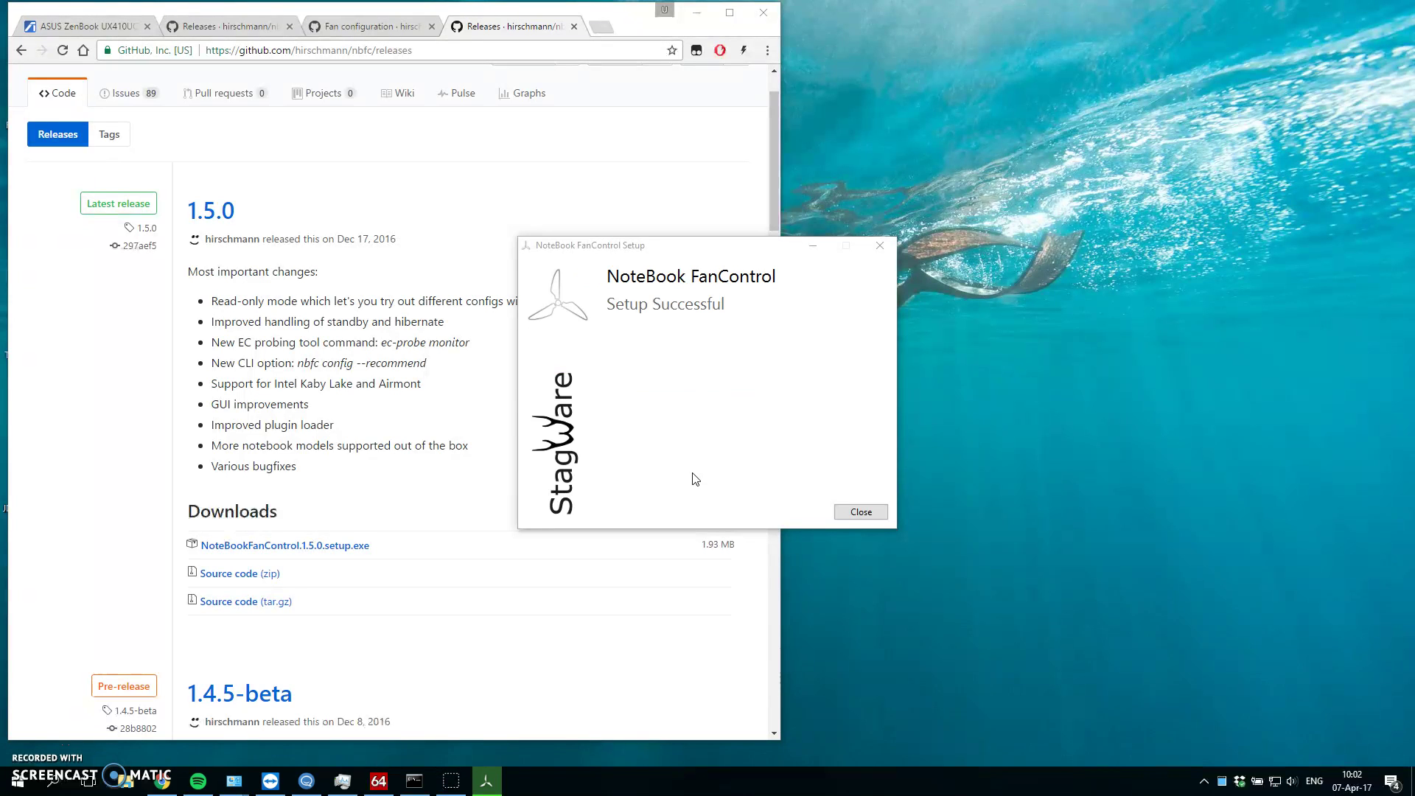
{"action": "left_click", "coordinate": [860, 511]}
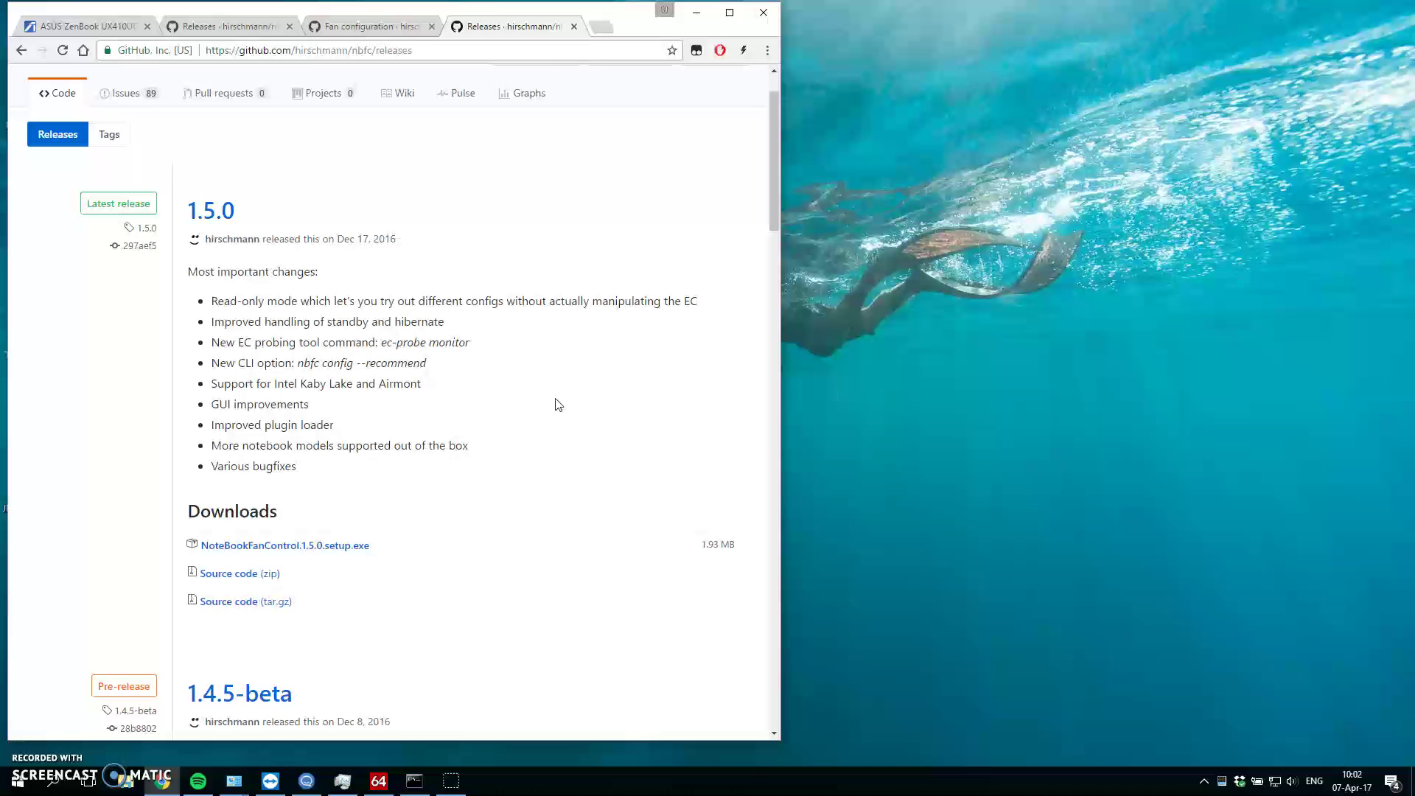
Step: Launch NoteBook FanControl by searching 'fan' in the Start menu
{"action": "left_click", "coordinate": [22, 788]}
{"action": "type", "text": "fan"}
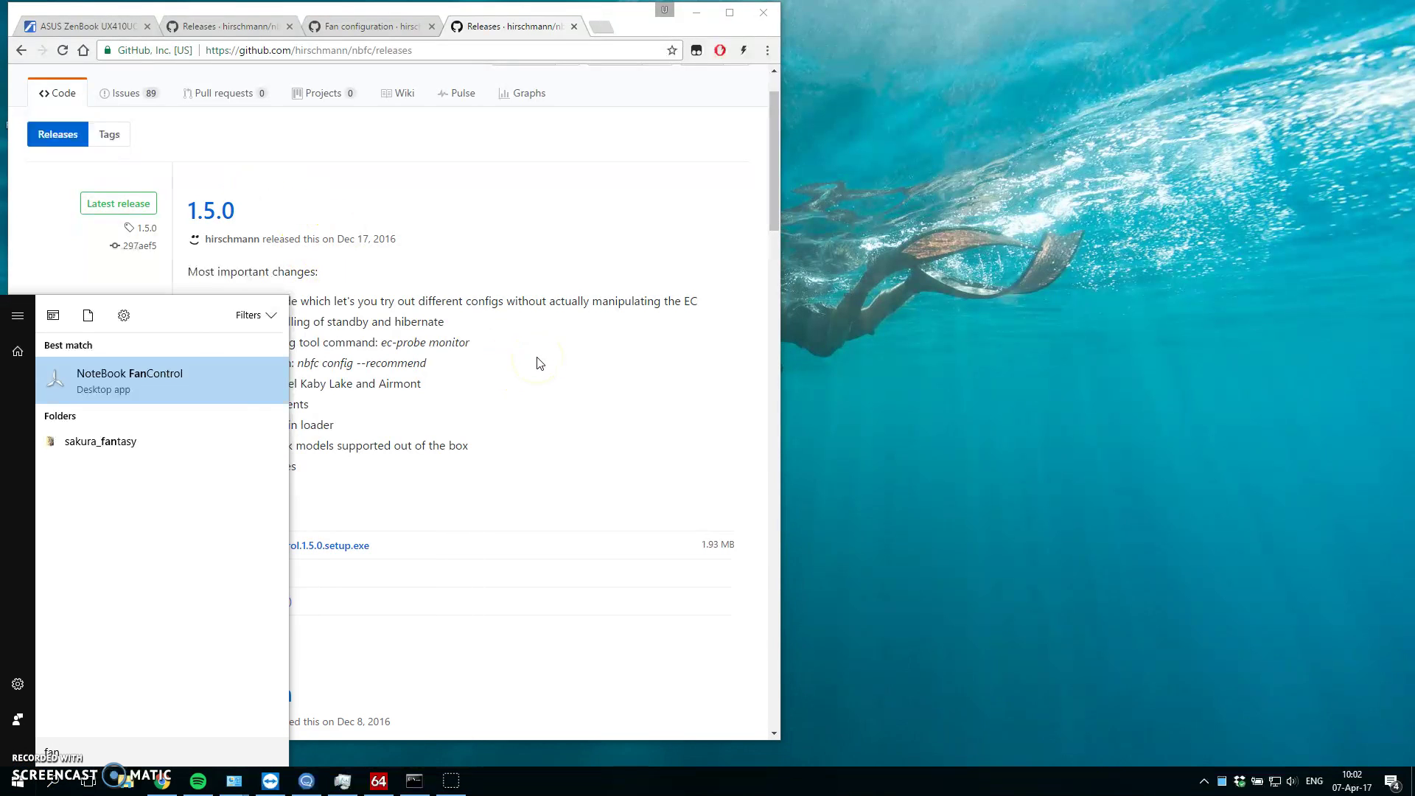
{"action": "key", "text": "Return"}
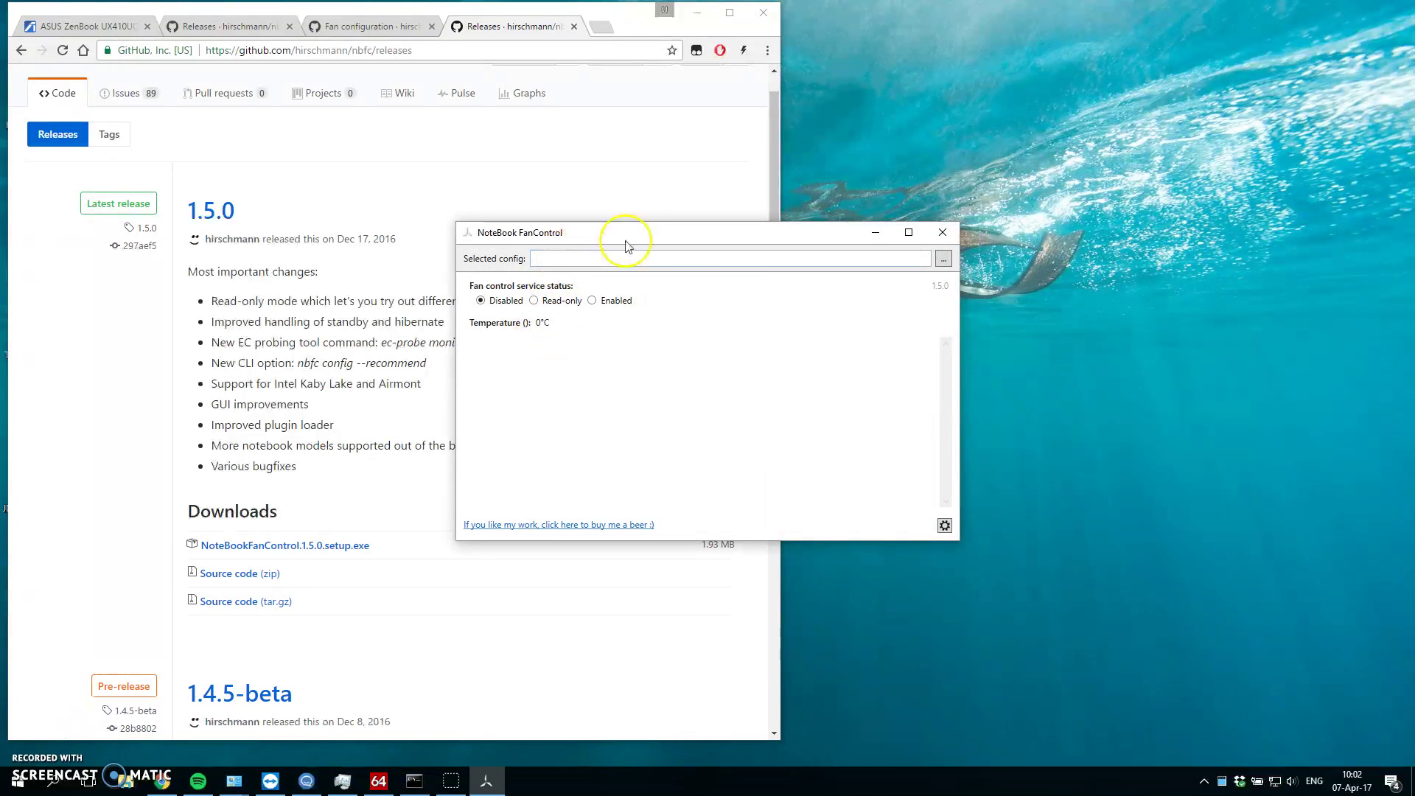
{"action": "left_click_drag", "start_coordinate": [652, 223], "coordinate": [653, 233]}
Step: Select and apply the Asus Zenbook UX31A config
{"action": "left_click", "coordinate": [941, 256]}
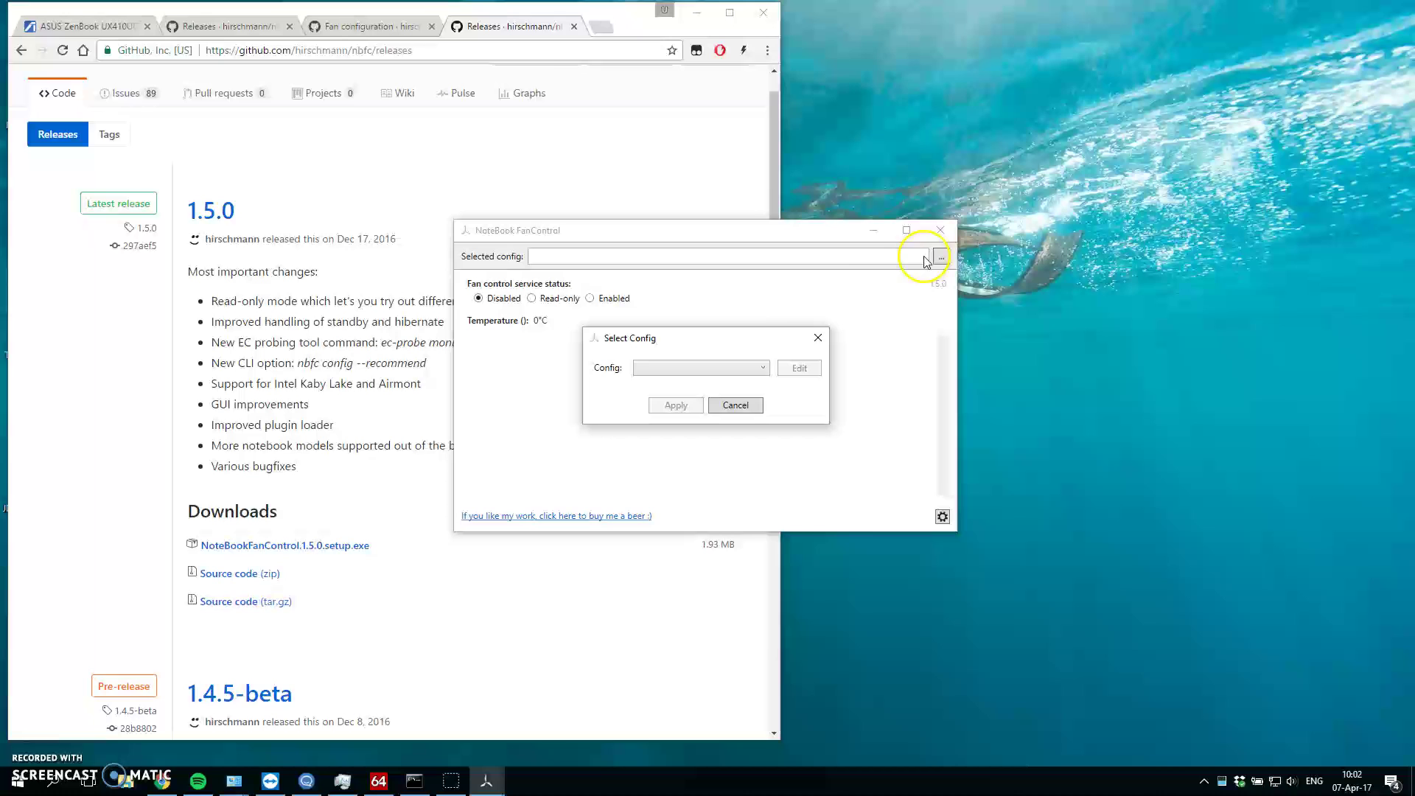
{"action": "left_click", "coordinate": [742, 371]}
{"action": "left_click_drag", "start_coordinate": [792, 396], "coordinate": [799, 481]}
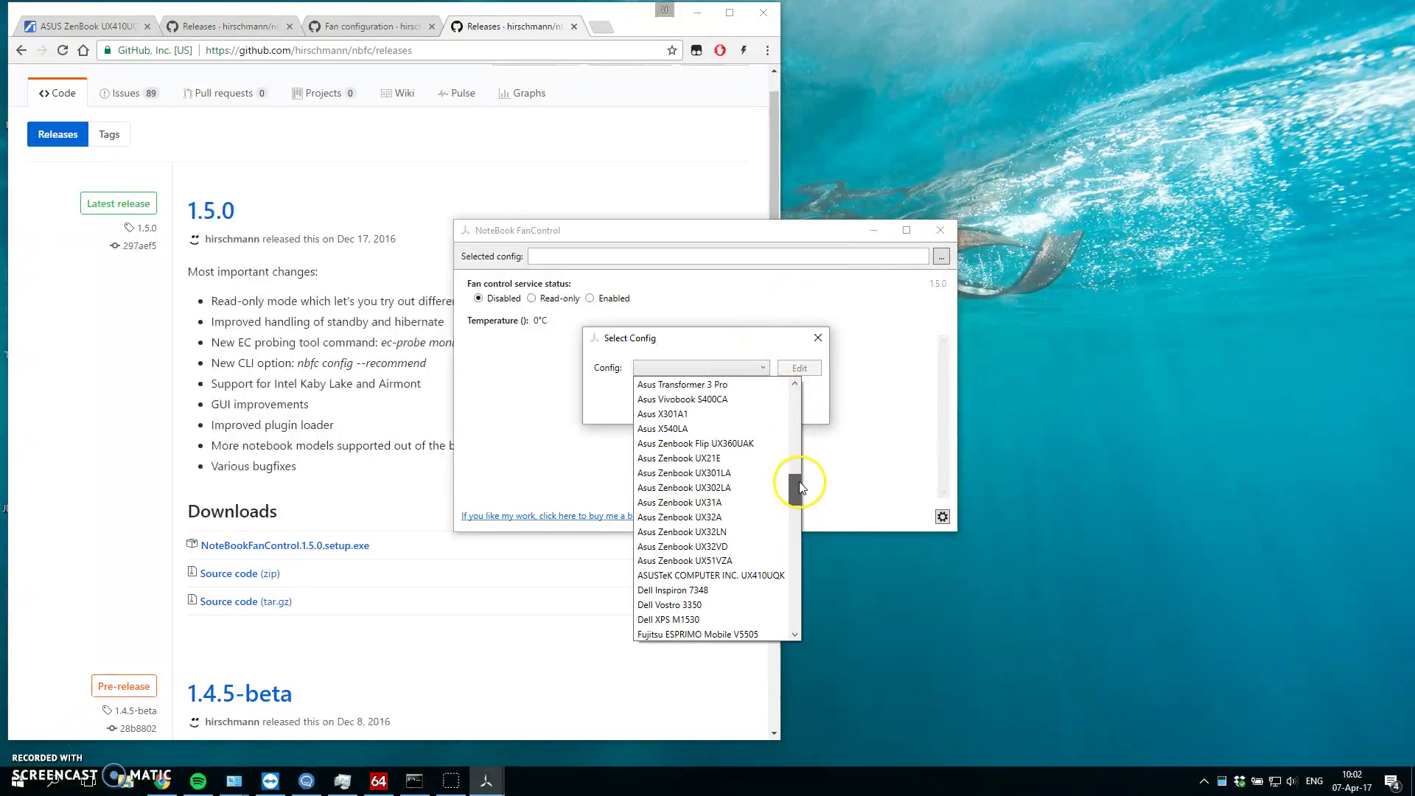
{"action": "left_click", "coordinate": [723, 505]}
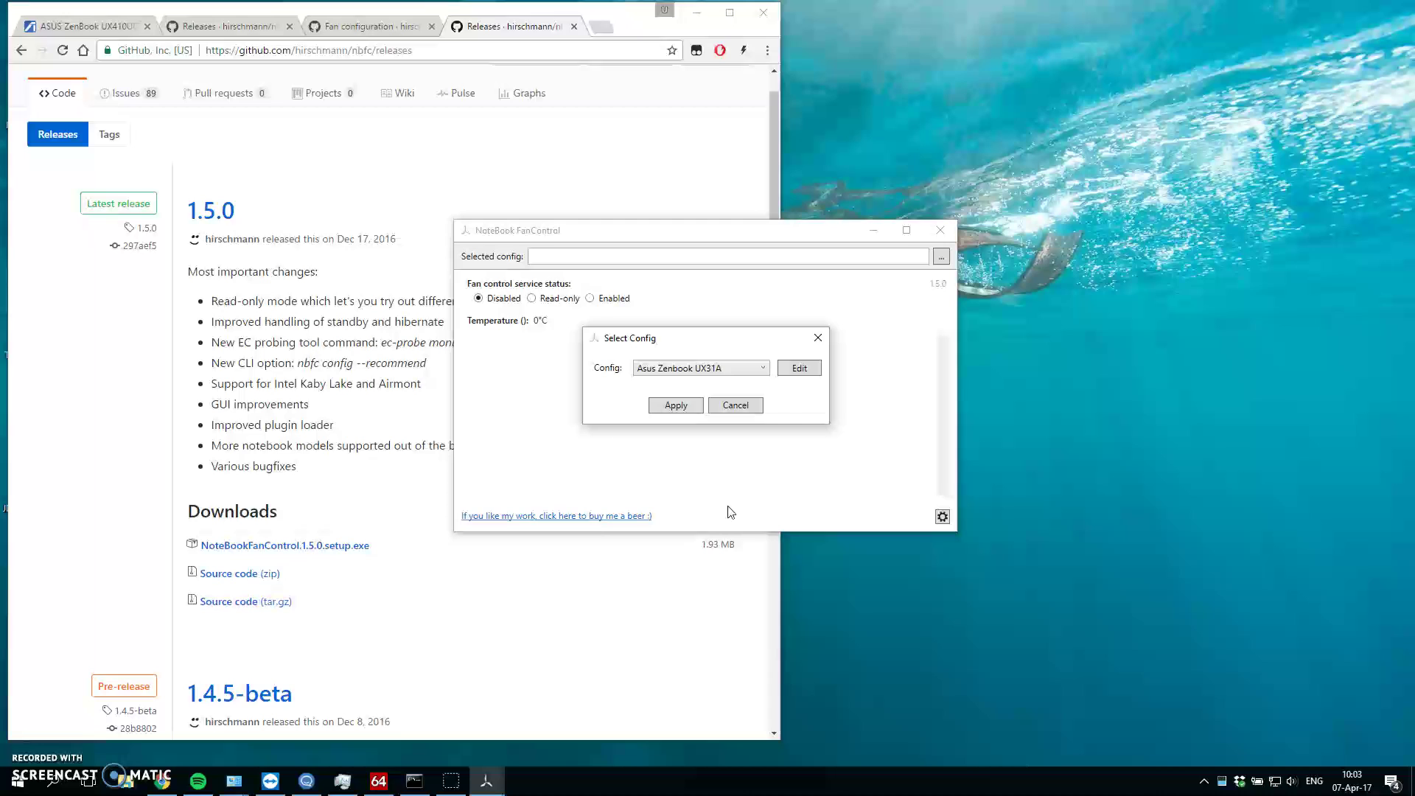
{"action": "left_click", "coordinate": [676, 405]}
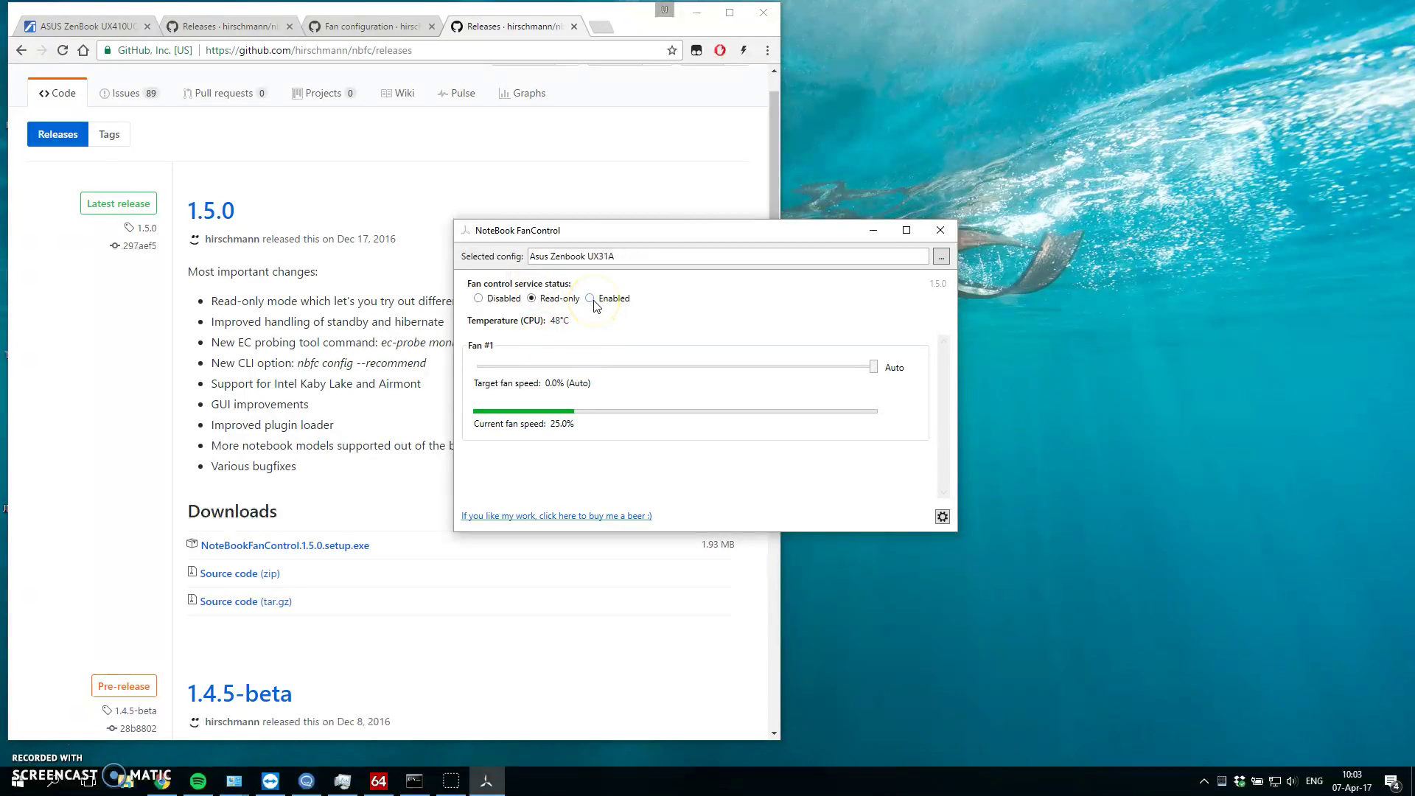
Step: Enable the service, set Fan #1 to a low manual speed, return it to Auto, then close the app
{"action": "left_click", "coordinate": [594, 302]}
{"action": "left_click_drag", "start_coordinate": [874, 366], "coordinate": [435, 368]}
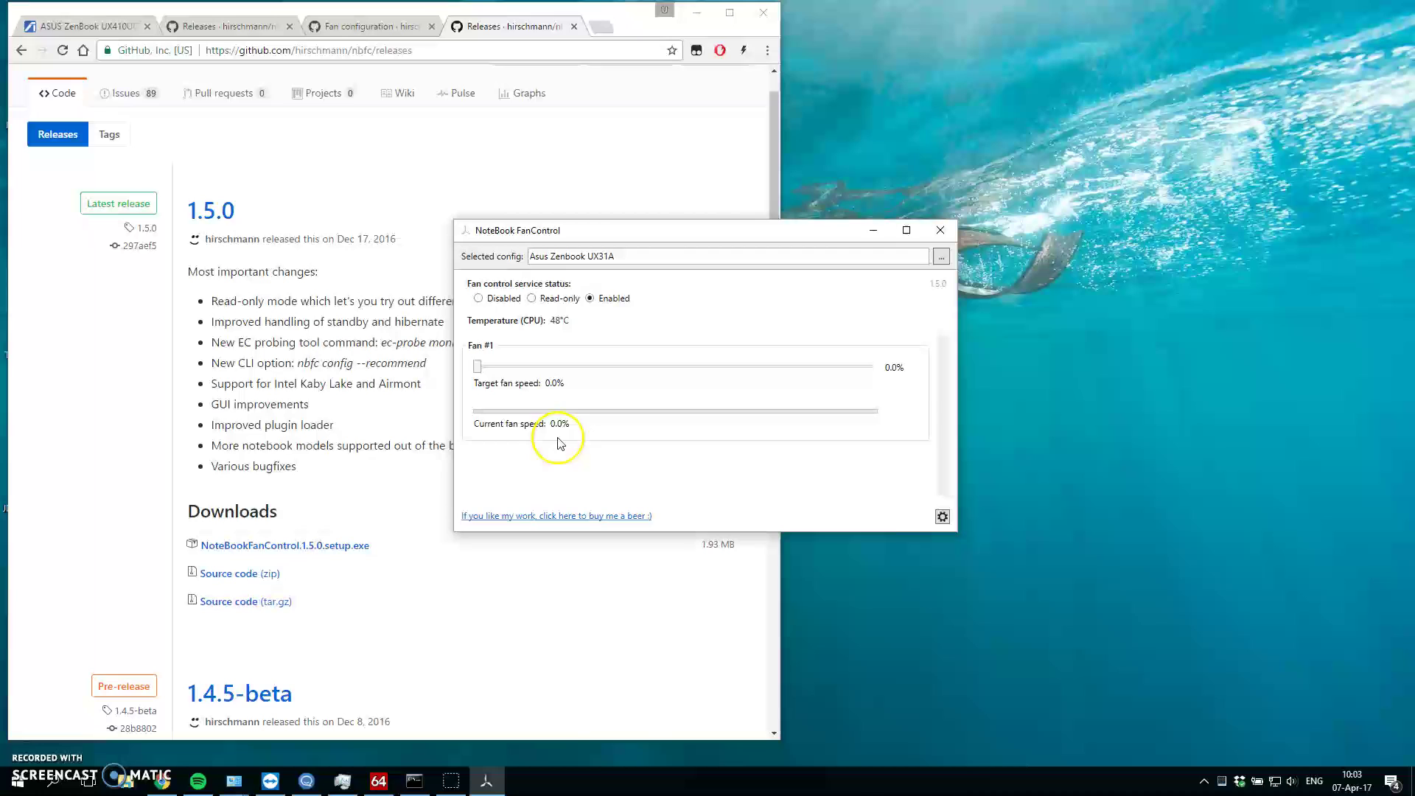
{"action": "left_click_drag", "start_coordinate": [477, 366], "coordinate": [881, 402]}
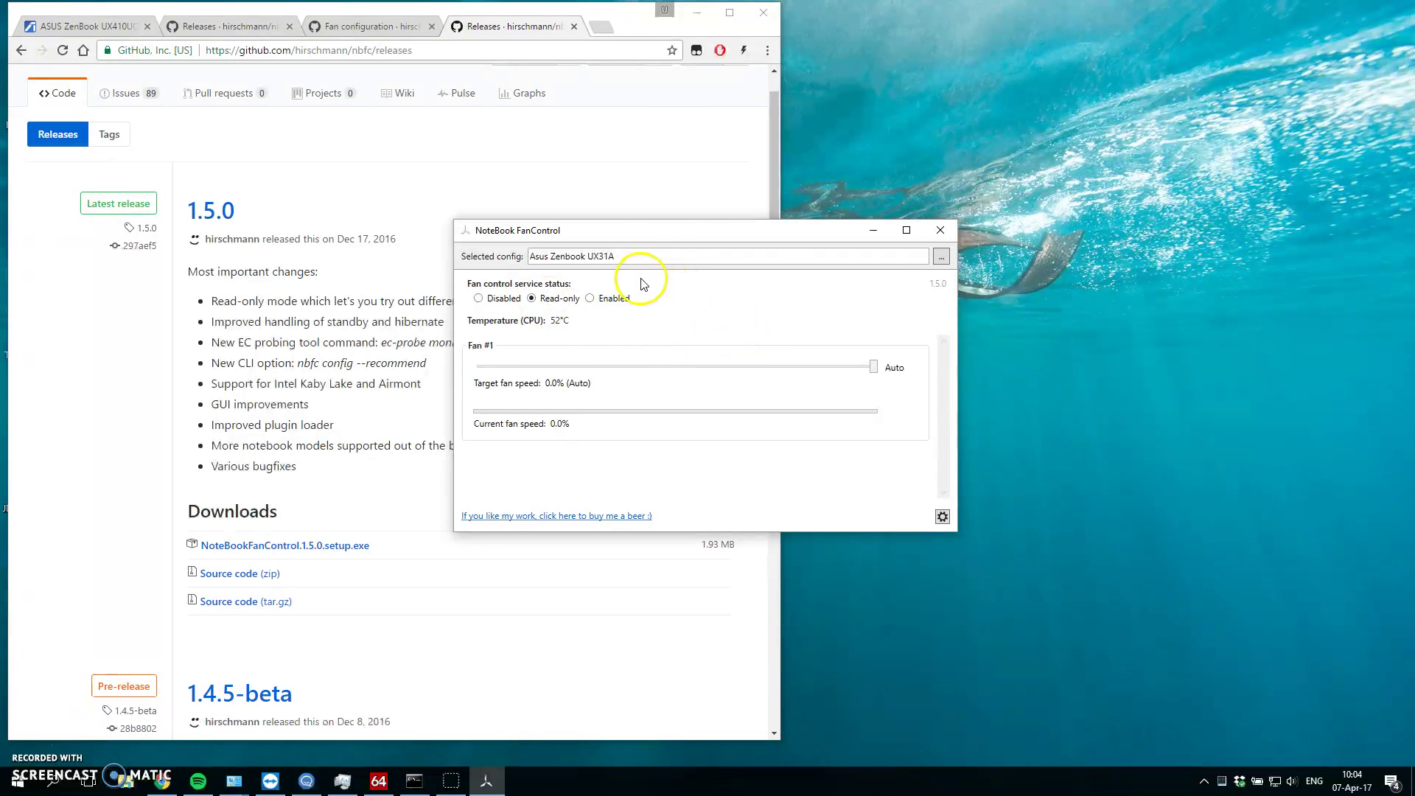
{"action": "left_click", "coordinate": [930, 233]}
{"action": "scroll", "coordinate": [434, 369], "scroll_direction": "up", "scroll_amount": 1}
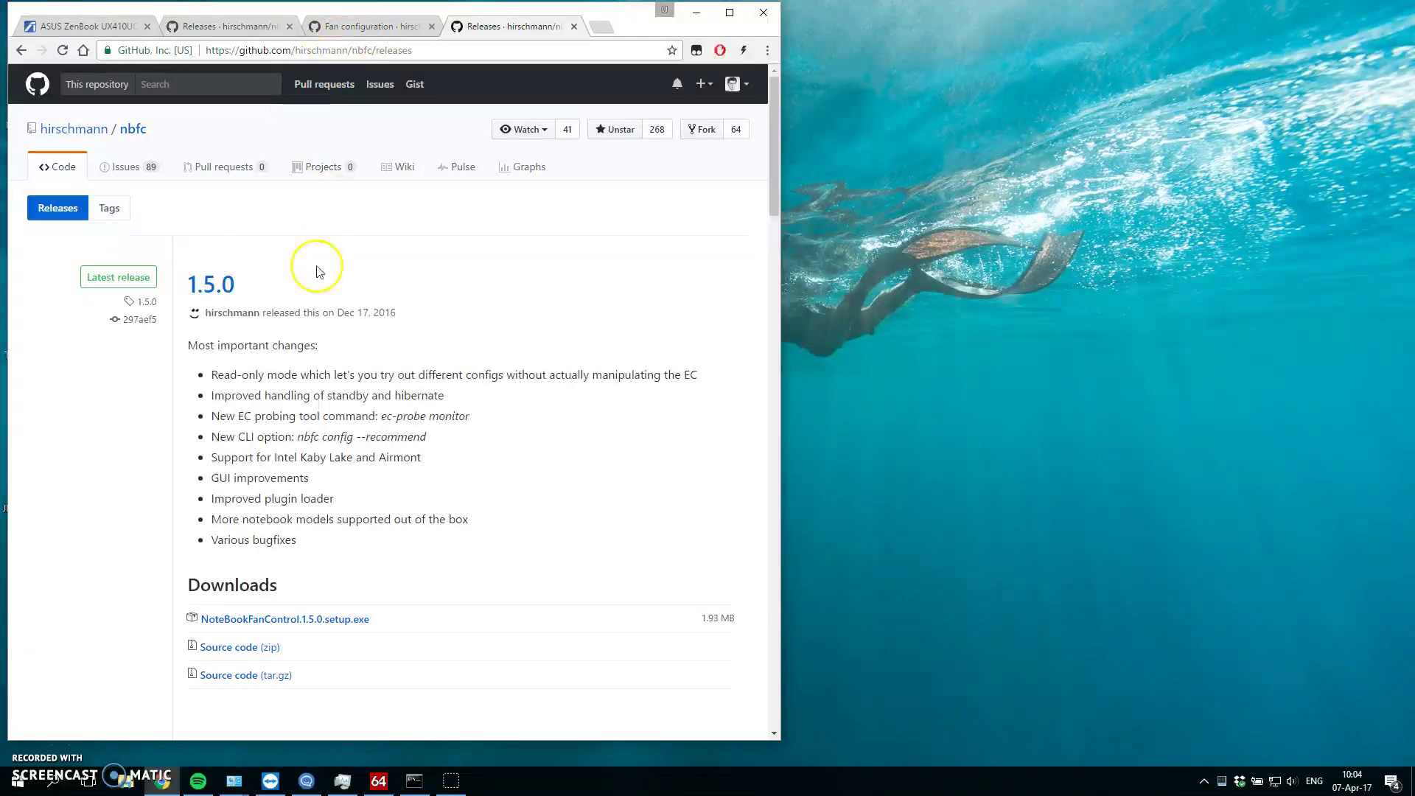
Step: Go to the nbfc repository's Configs folder and open Asus Zenbook UX410UQ.xml
{"action": "left_click", "coordinate": [133, 129]}
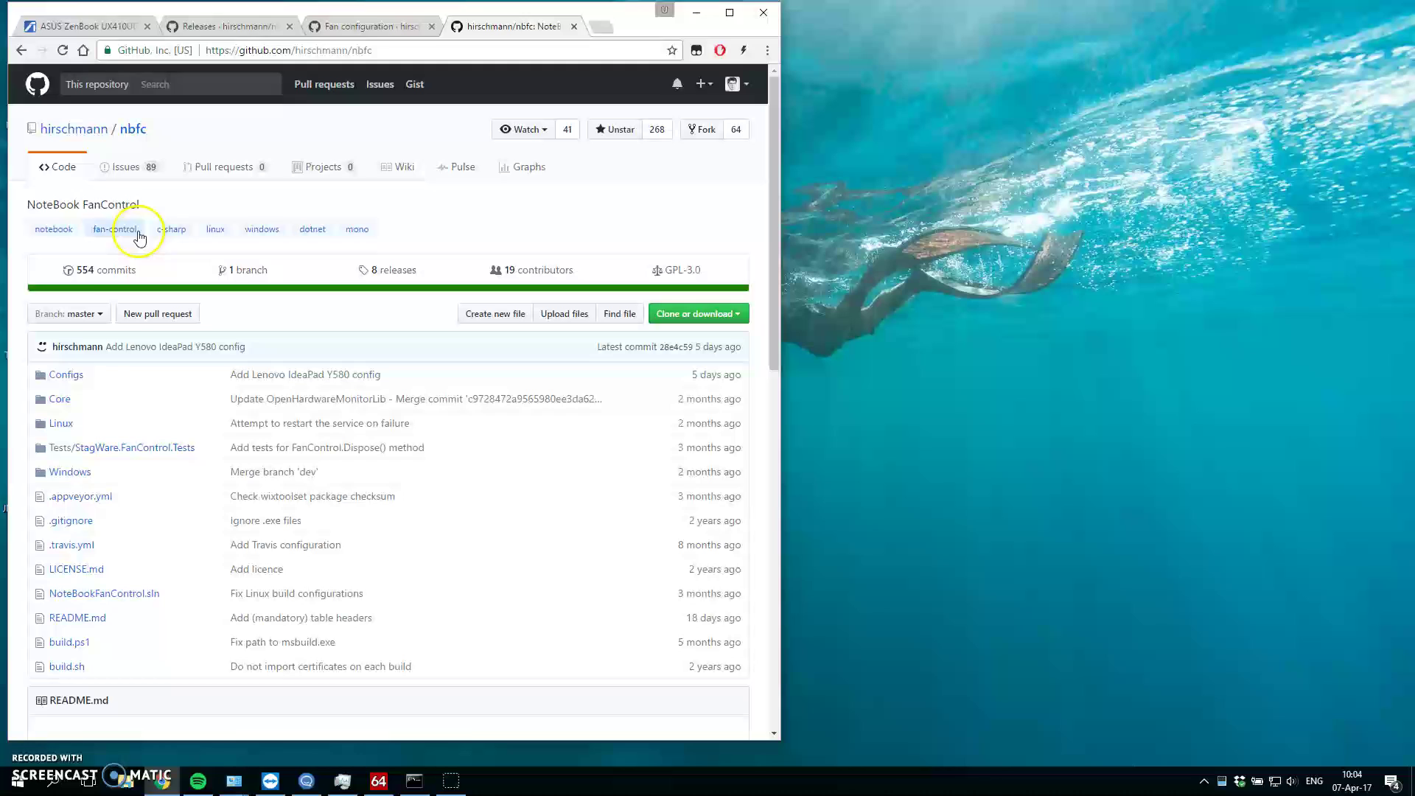
{"action": "left_click", "coordinate": [67, 376]}
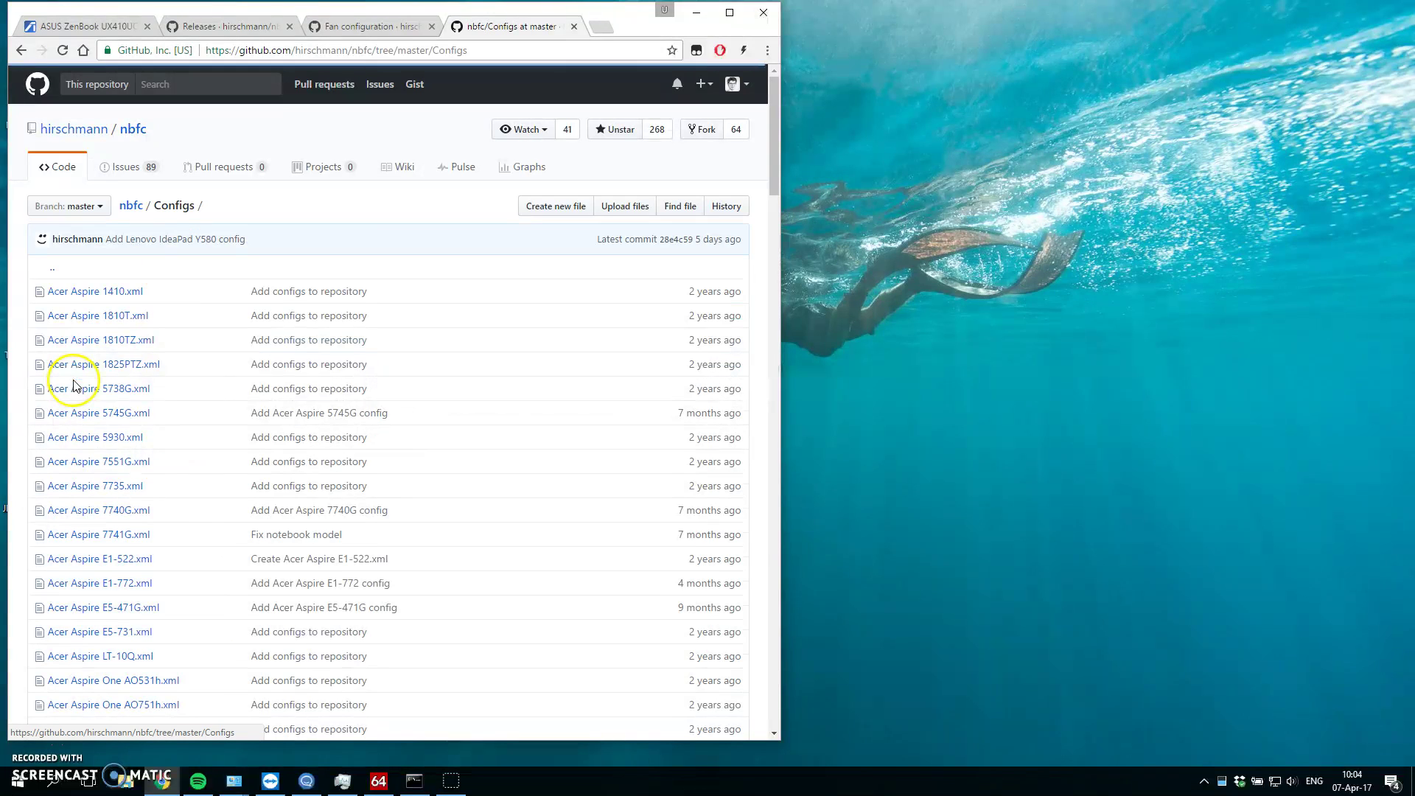
{"action": "scroll", "coordinate": [258, 324], "scroll_direction": "down", "scroll_amount": 3}
{"action": "scroll", "coordinate": [261, 326], "scroll_direction": "up", "scroll_amount": 3}
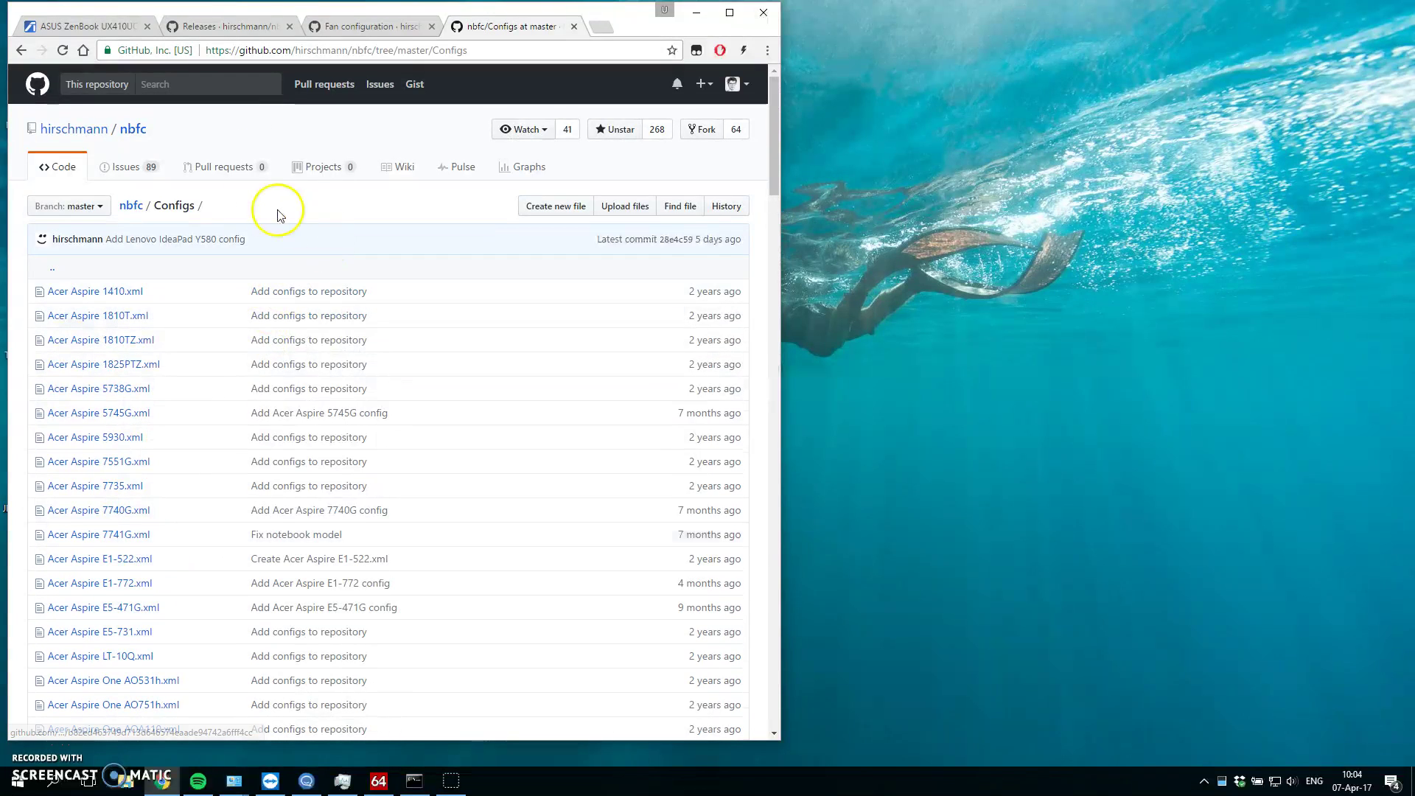
{"action": "scroll", "coordinate": [250, 221], "scroll_direction": "down", "scroll_amount": 6}
{"action": "scroll", "coordinate": [238, 258], "scroll_direction": "down", "scroll_amount": 6}
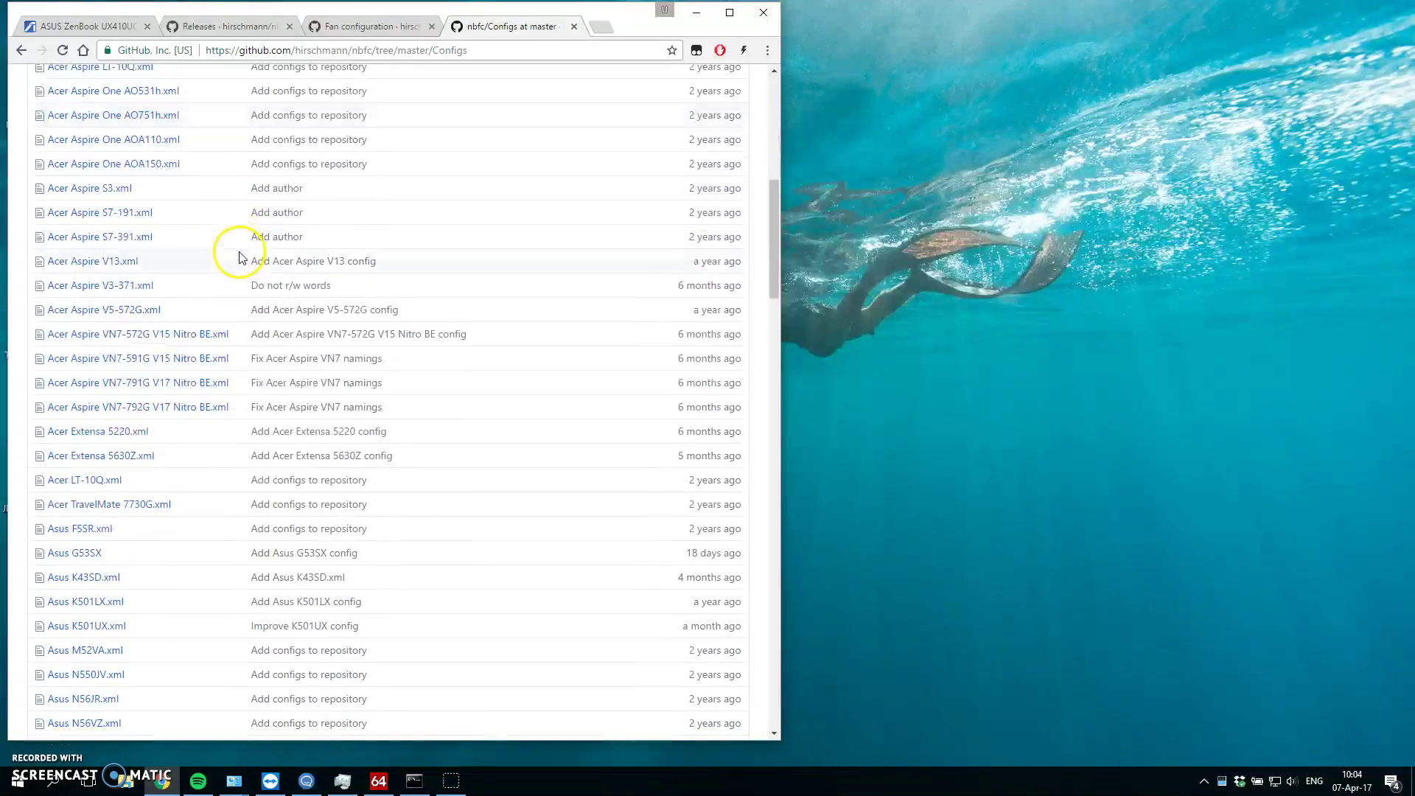
{"action": "scroll", "coordinate": [233, 270], "scroll_direction": "down", "scroll_amount": 6}
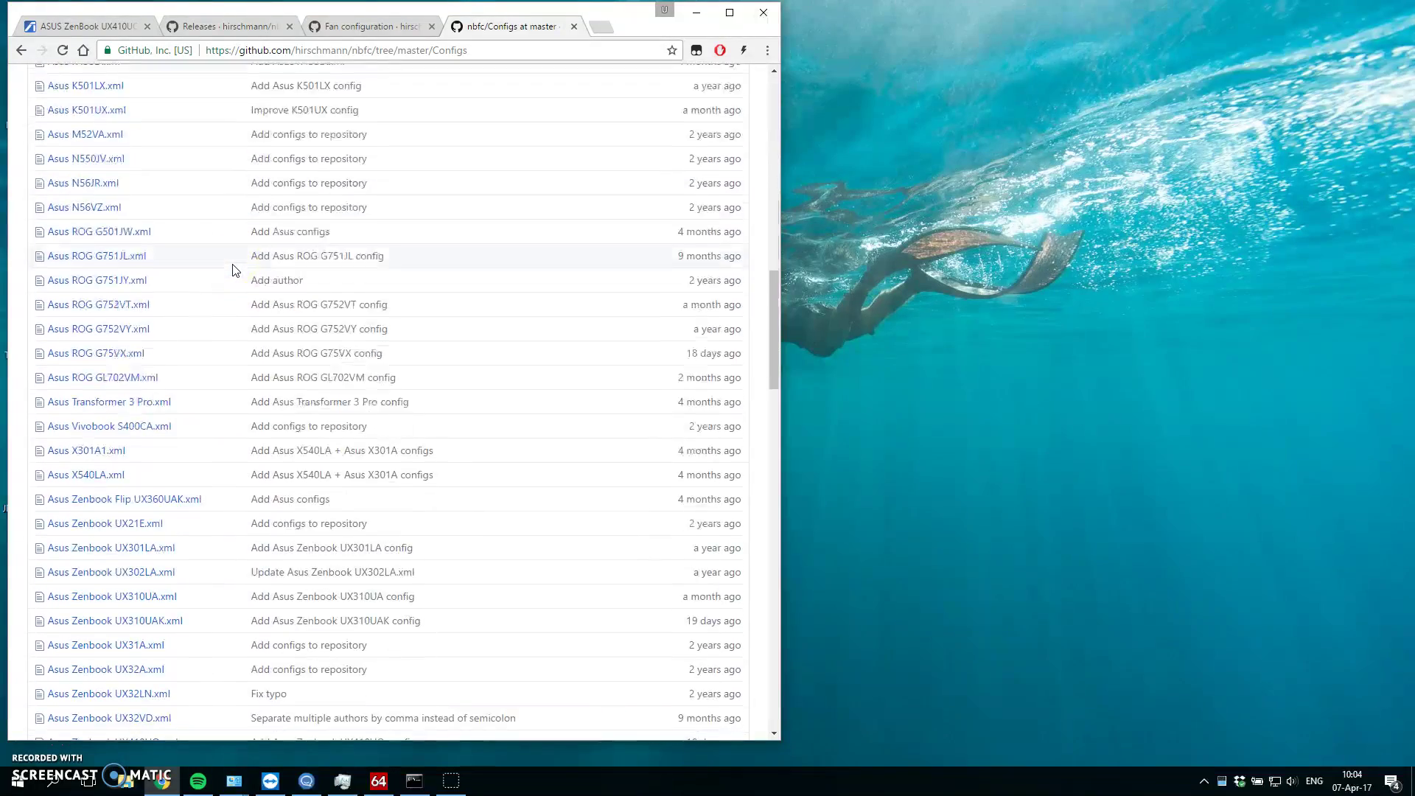
{"action": "scroll", "coordinate": [233, 270], "scroll_direction": "up", "scroll_amount": 1}
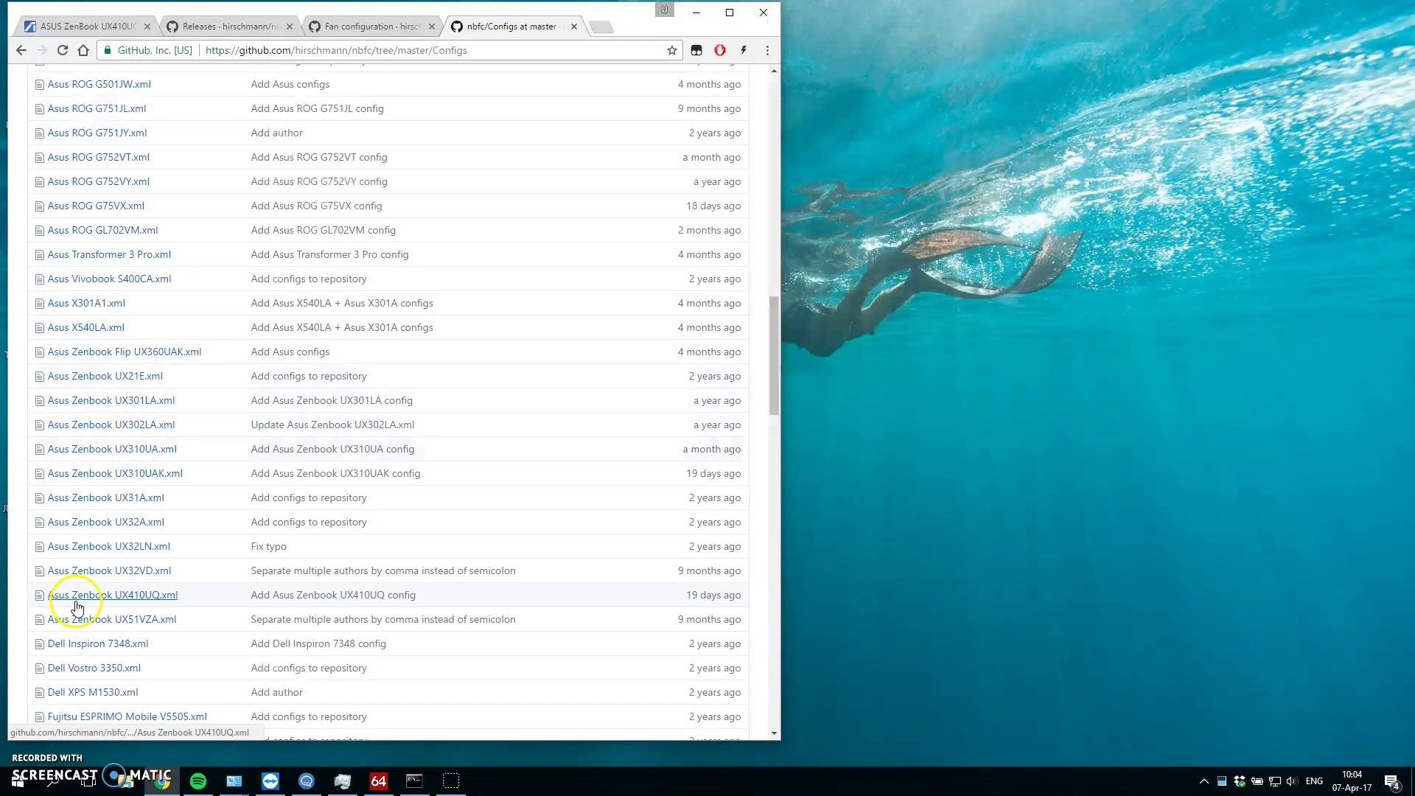
{"action": "left_click_drag", "start_coordinate": [38, 595], "coordinate": [153, 606]}
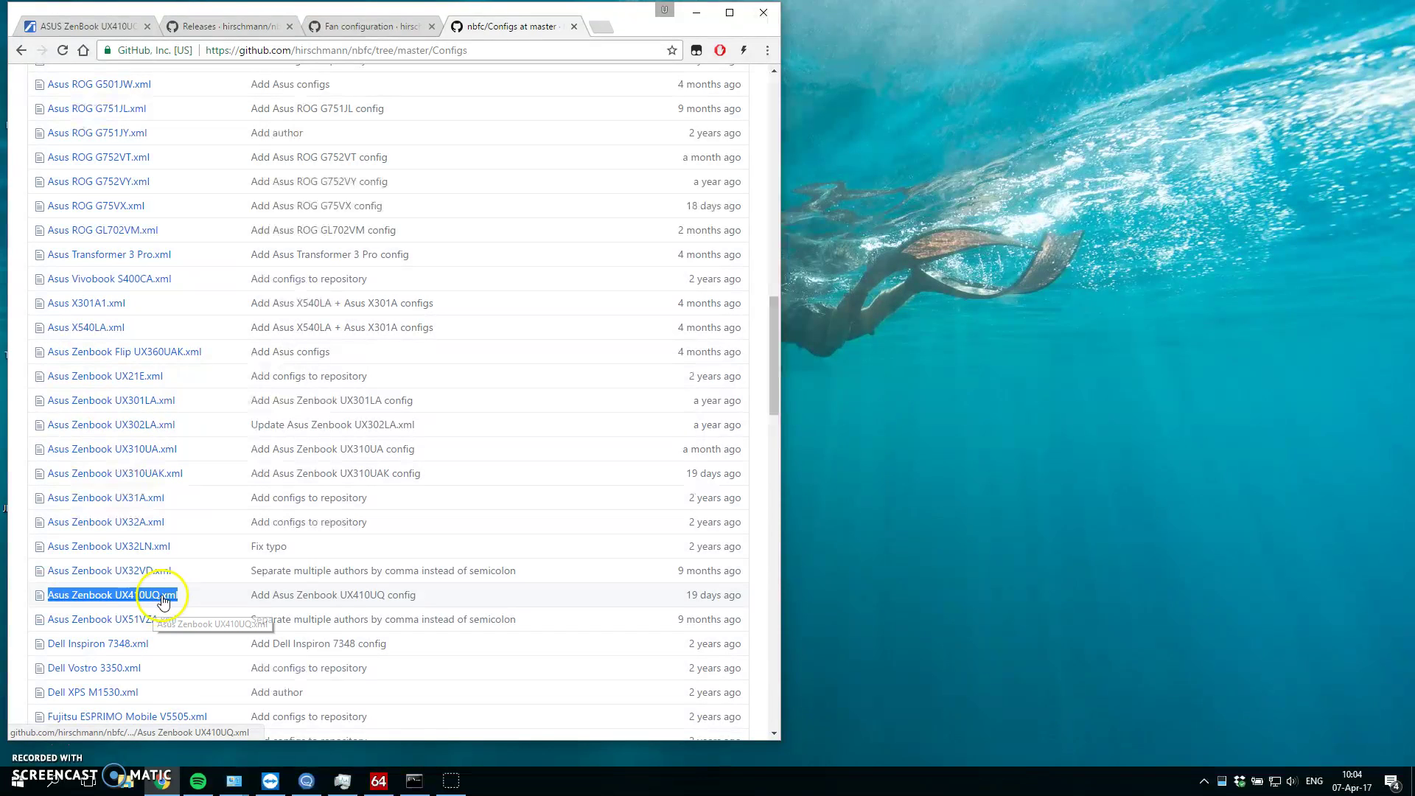
{"action": "left_click", "coordinate": [154, 605]}
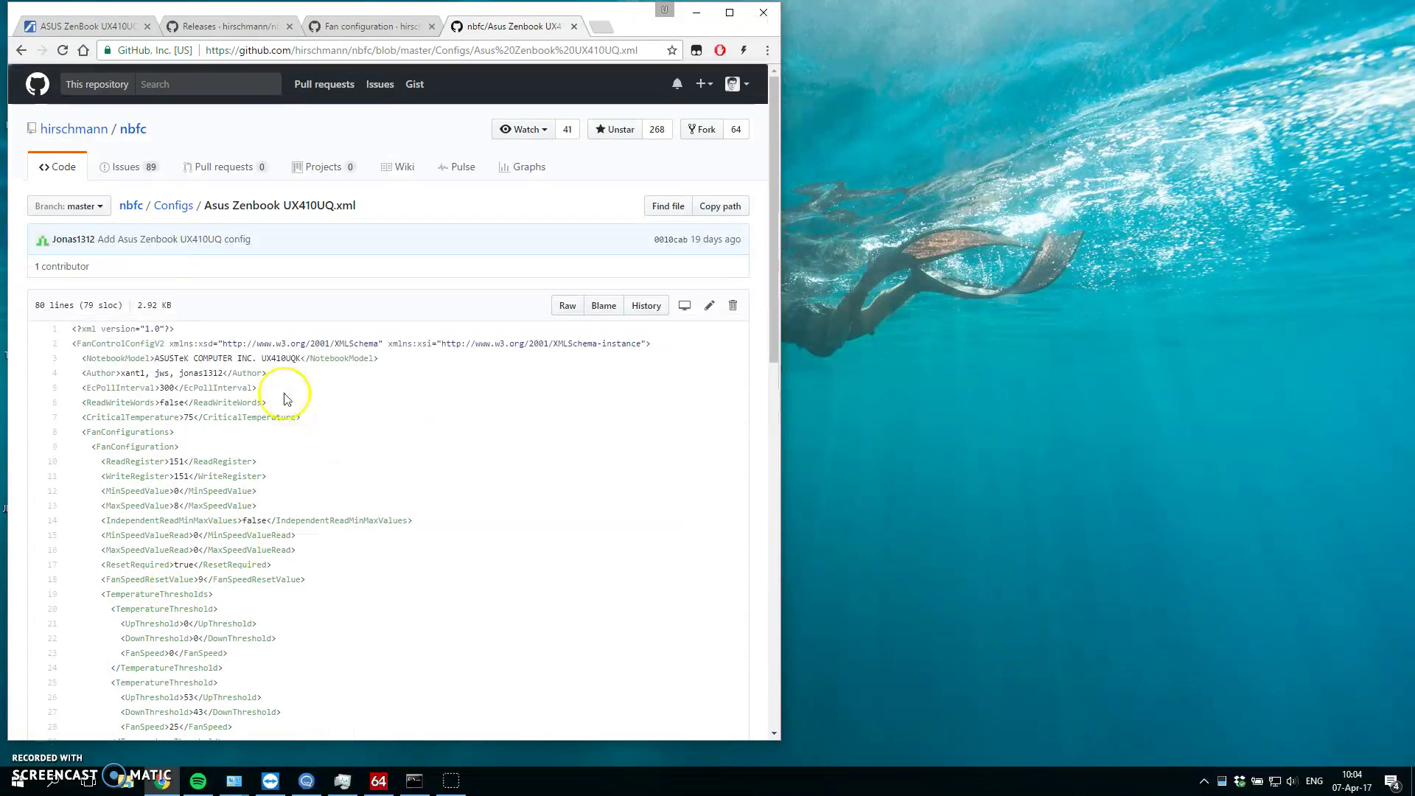
Step: Read through the UX410UQ XML, including its notebook model and settings lines
{"action": "scroll", "coordinate": [243, 373], "scroll_direction": "down", "scroll_amount": 5}
{"action": "scroll", "coordinate": [294, 376], "scroll_direction": "up", "scroll_amount": 5}
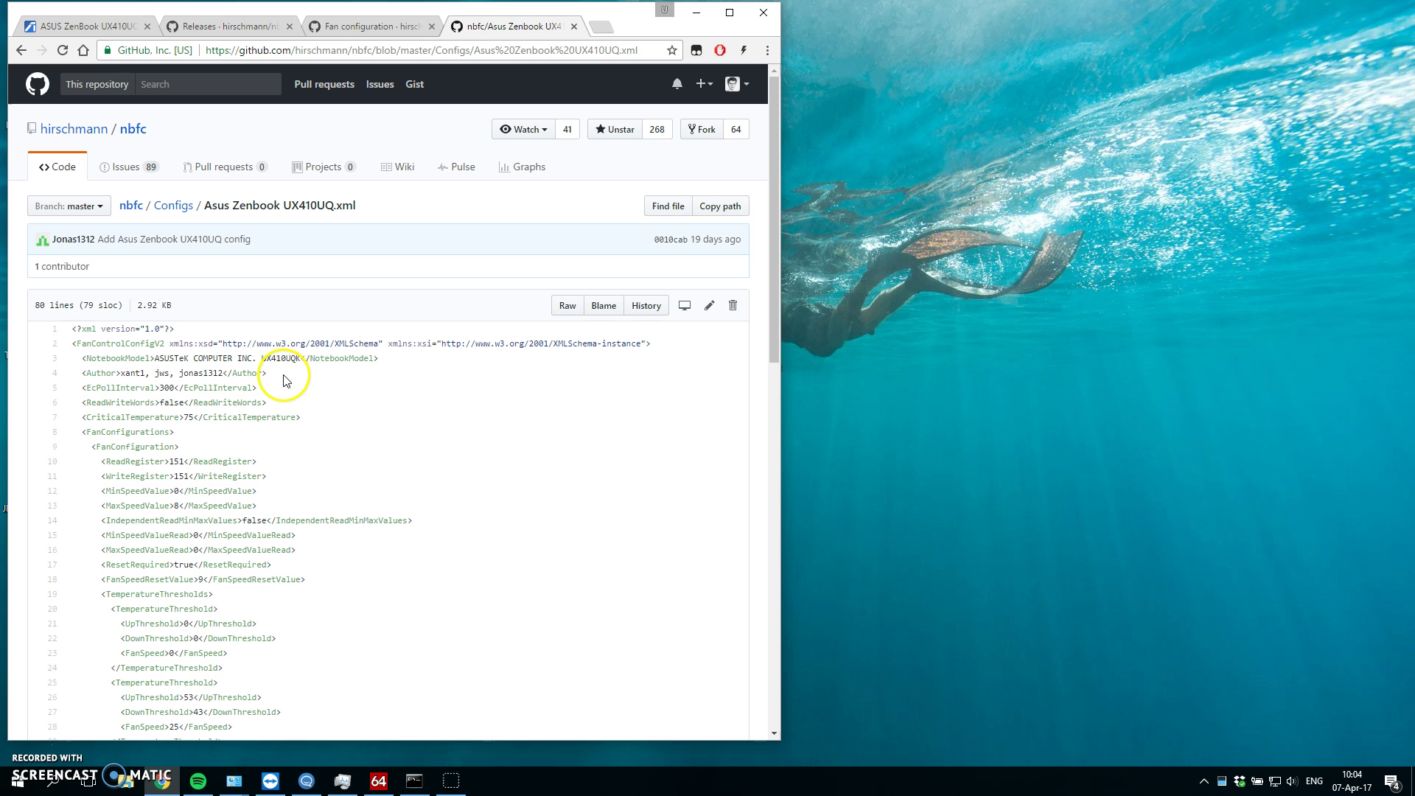
{"action": "left_click_drag", "start_coordinate": [235, 367], "coordinate": [357, 452]}
{"action": "left_click", "coordinate": [361, 410]}
{"action": "left_click", "coordinate": [383, 430]}
{"action": "scroll", "coordinate": [378, 419], "scroll_direction": "down", "scroll_amount": 2}
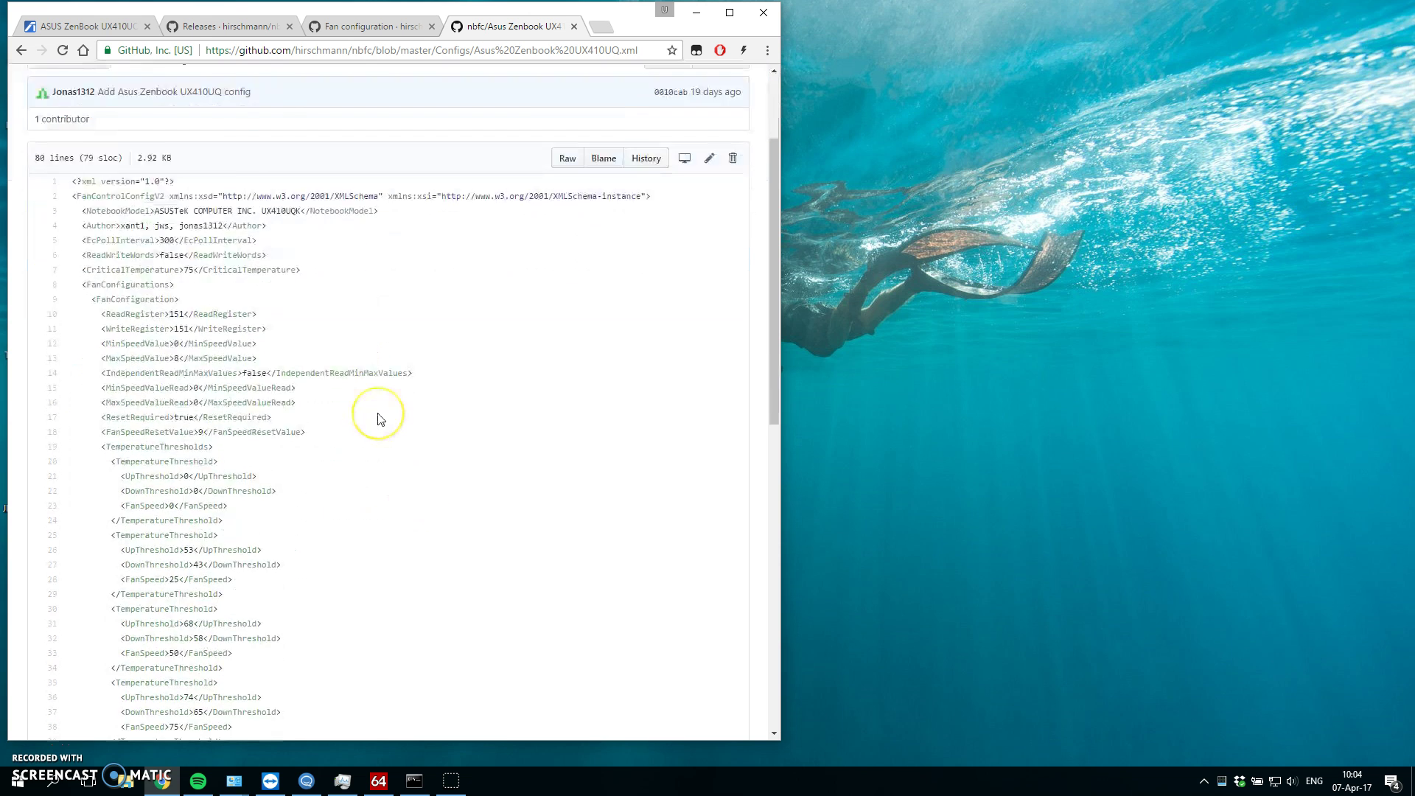
{"action": "scroll", "coordinate": [375, 417], "scroll_direction": "up", "scroll_amount": 2}
{"action": "scroll", "coordinate": [363, 398], "scroll_direction": "down", "scroll_amount": 8}
{"action": "scroll", "coordinate": [362, 399], "scroll_direction": "up", "scroll_amount": 6}
{"action": "scroll", "coordinate": [362, 398], "scroll_direction": "up", "scroll_amount": 2}
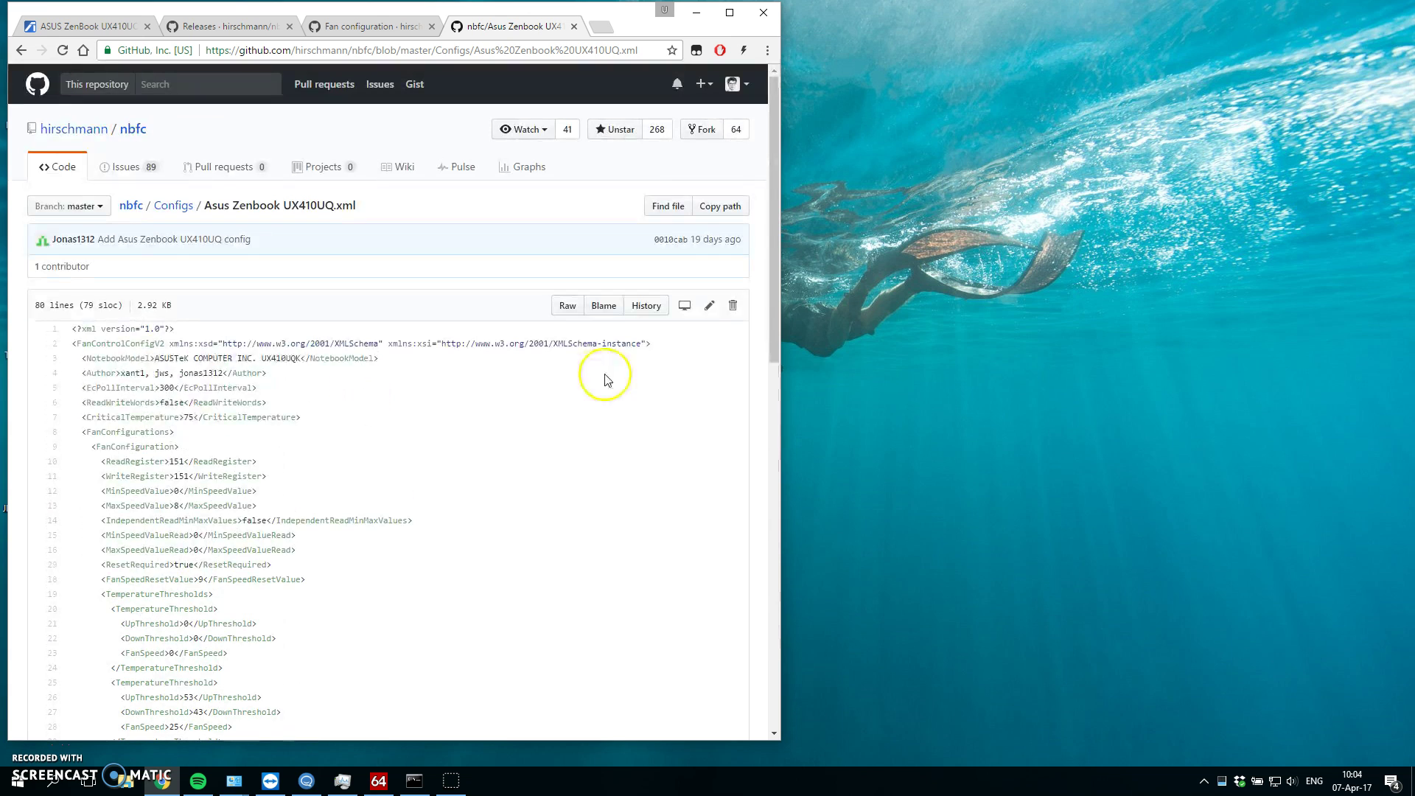
Step: Show the raw UX410UQ XML and select it all, then open the Documents folder
{"action": "left_click", "coordinate": [565, 307]}
{"action": "key", "text": "ctrl+a"}
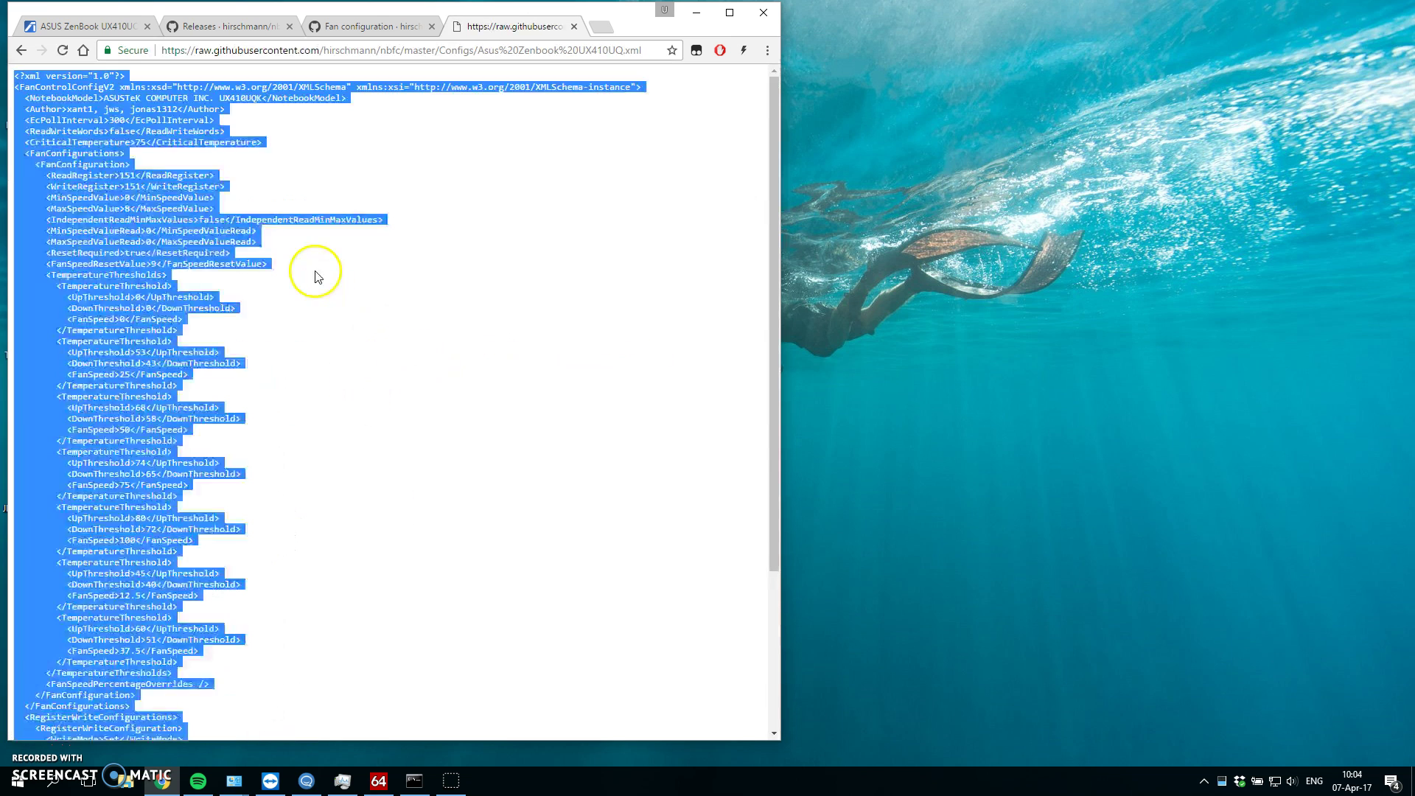
{"action": "left_click", "coordinate": [374, 313]}
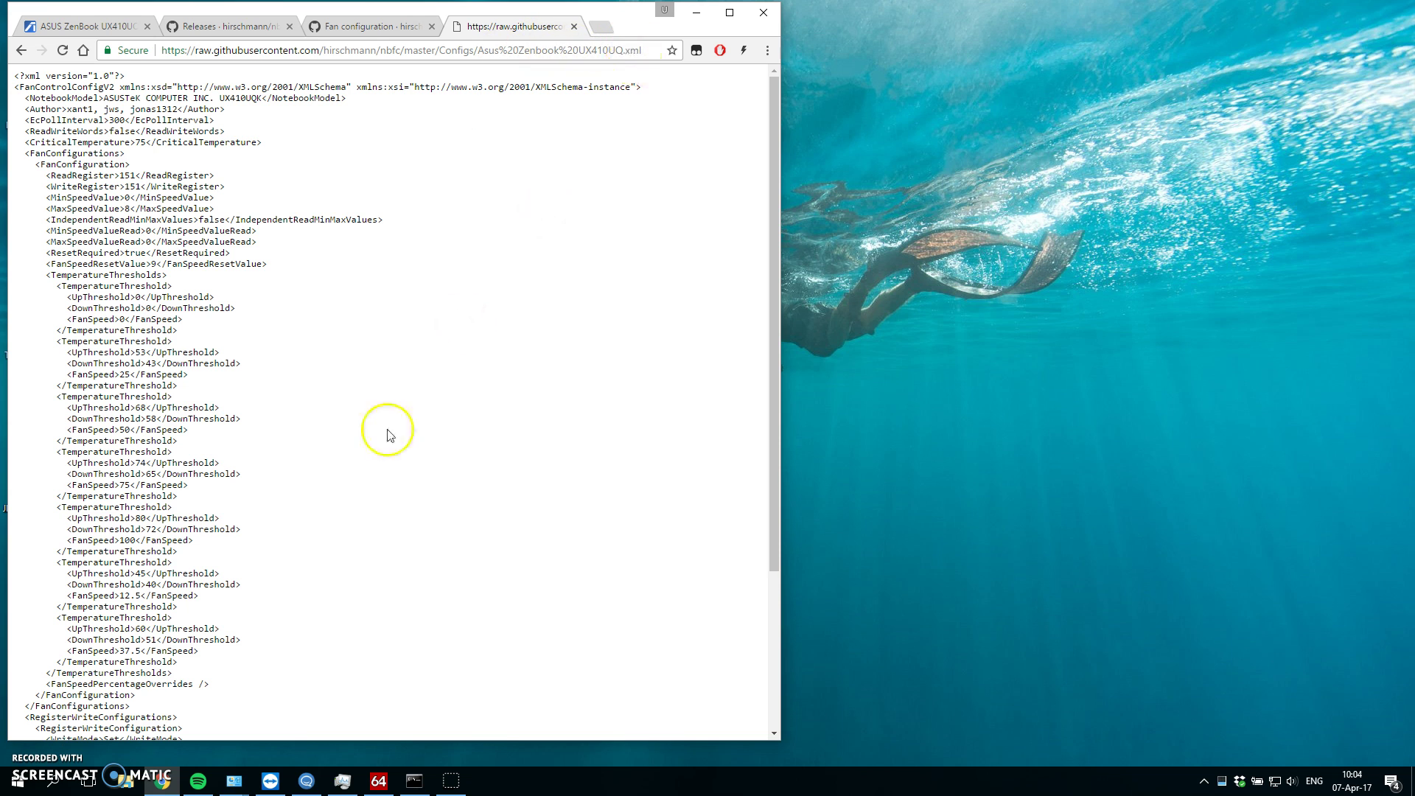
{"action": "left_click", "coordinate": [130, 749]}
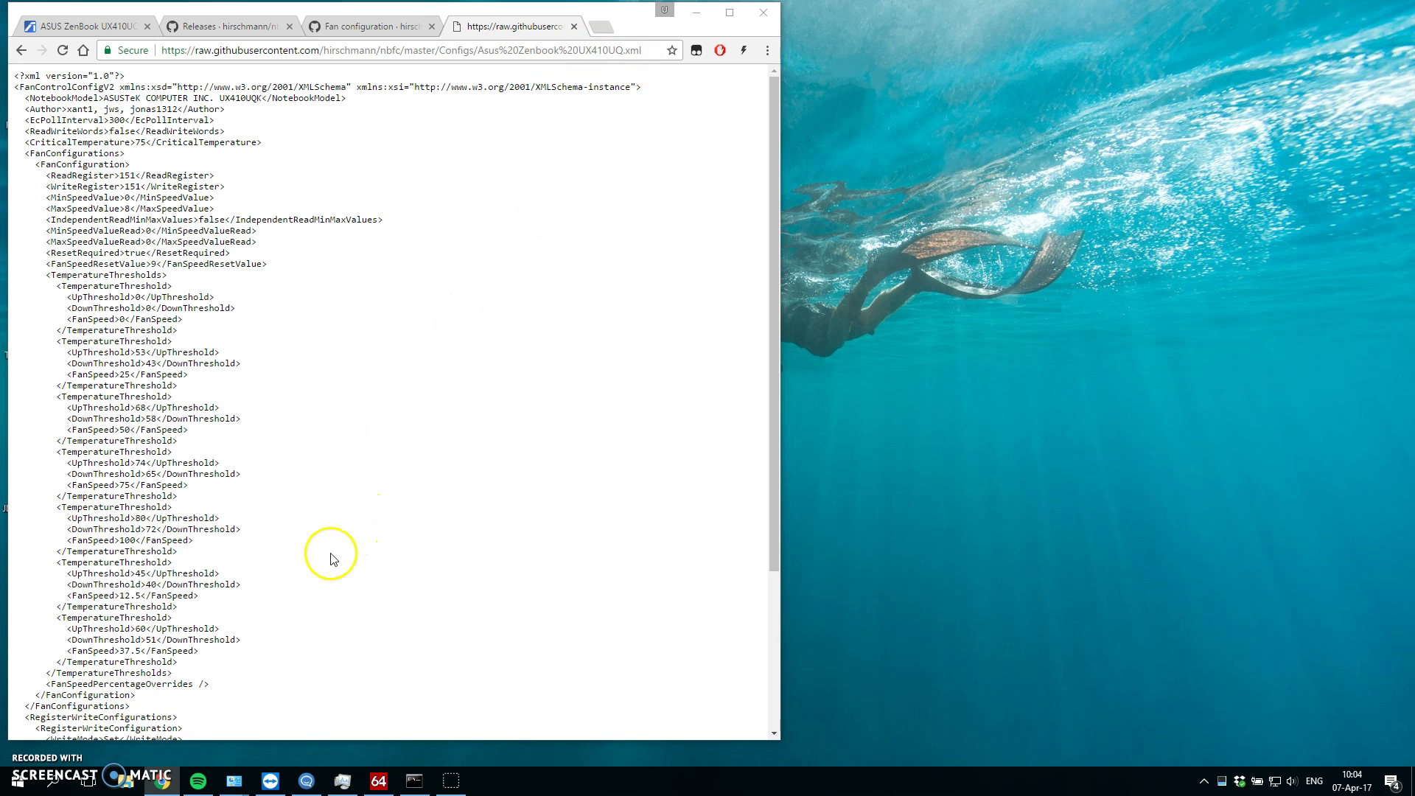
{"action": "left_click", "coordinate": [125, 781]}
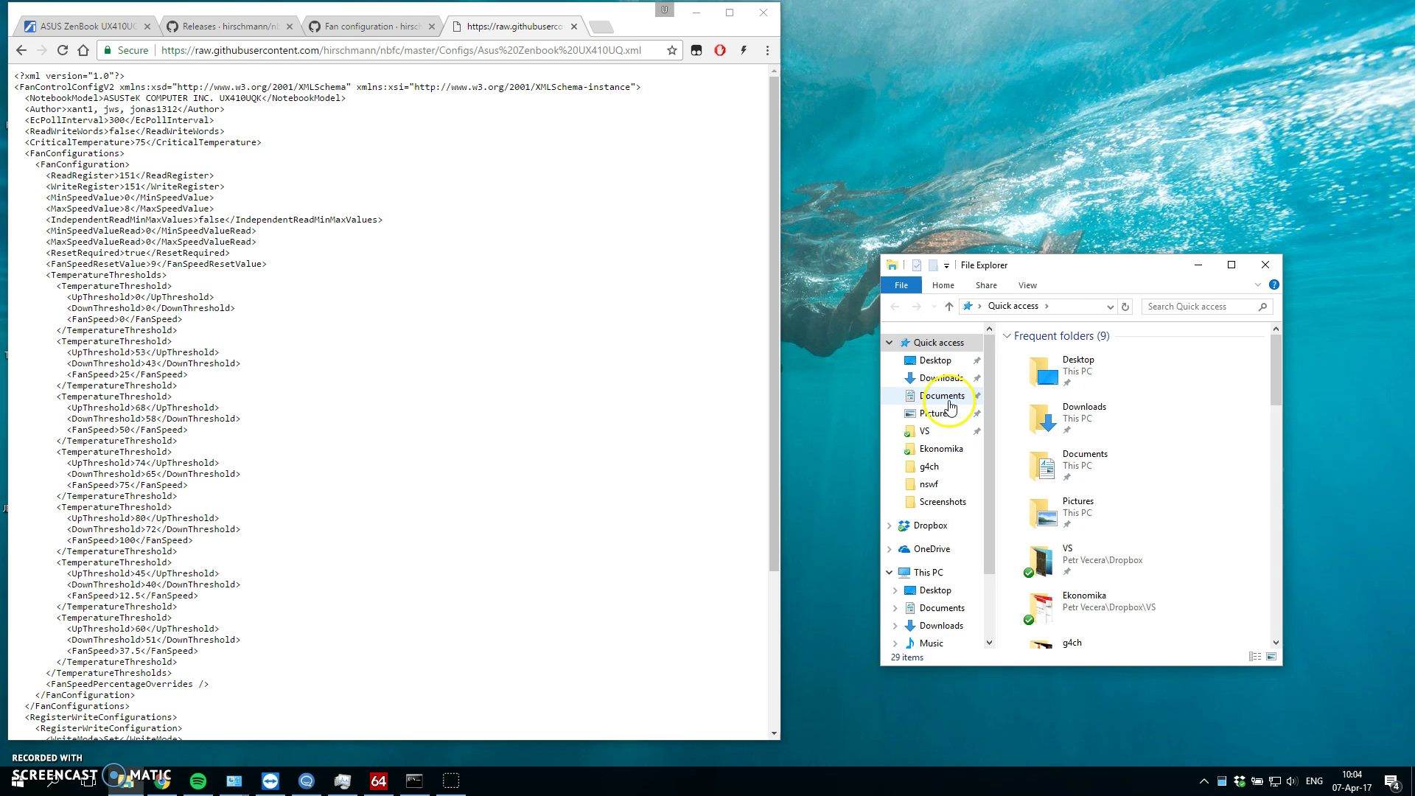
{"action": "left_click", "coordinate": [942, 395]}
{"action": "left_click_drag", "start_coordinate": [951, 264], "coordinate": [656, 229]}
Step: Create a new text file named UX410UQ.xml in Documents and save the copied XML into it
{"action": "right_click", "coordinate": [803, 525]}
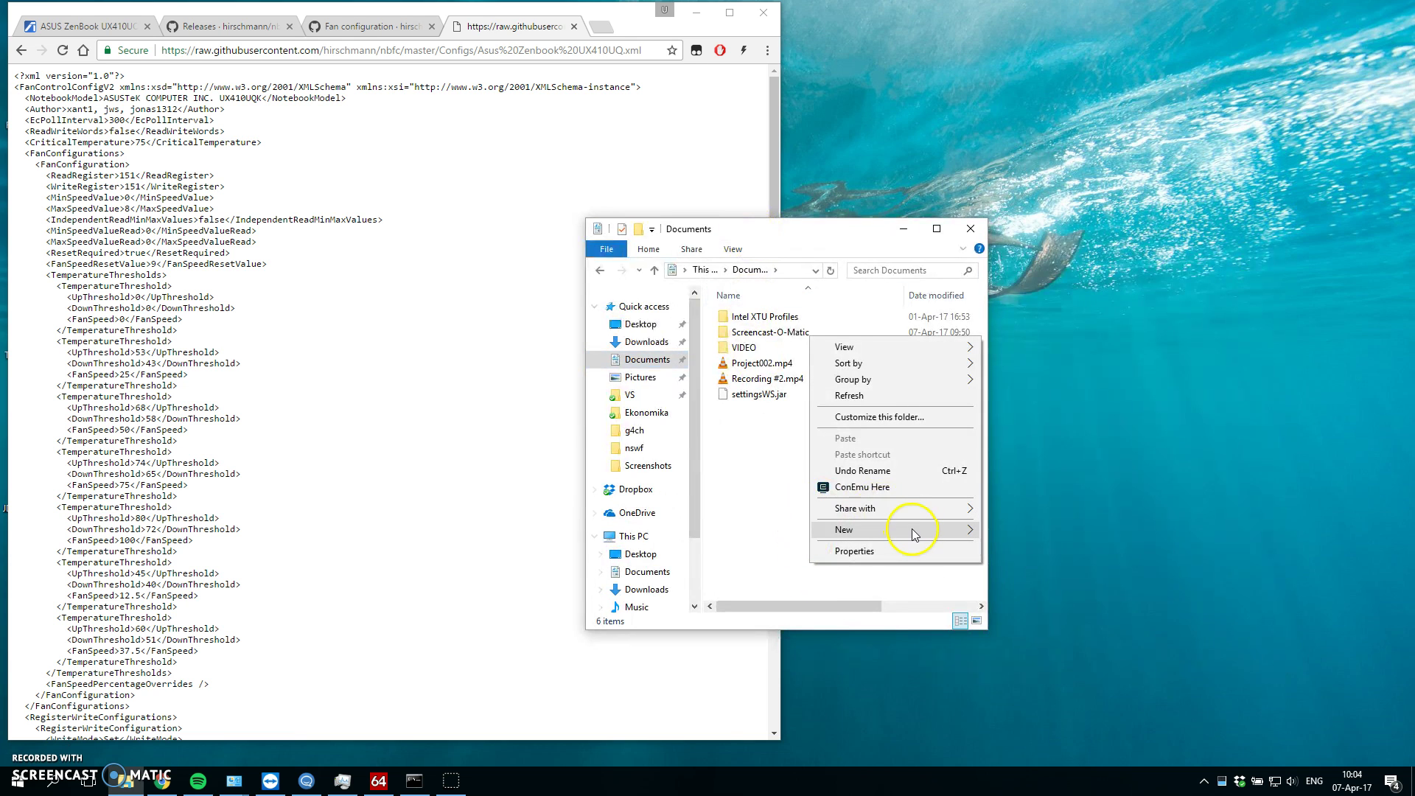
{"action": "mouse_move", "coordinate": [914, 529]}
{"action": "left_click", "coordinate": [1063, 666]}
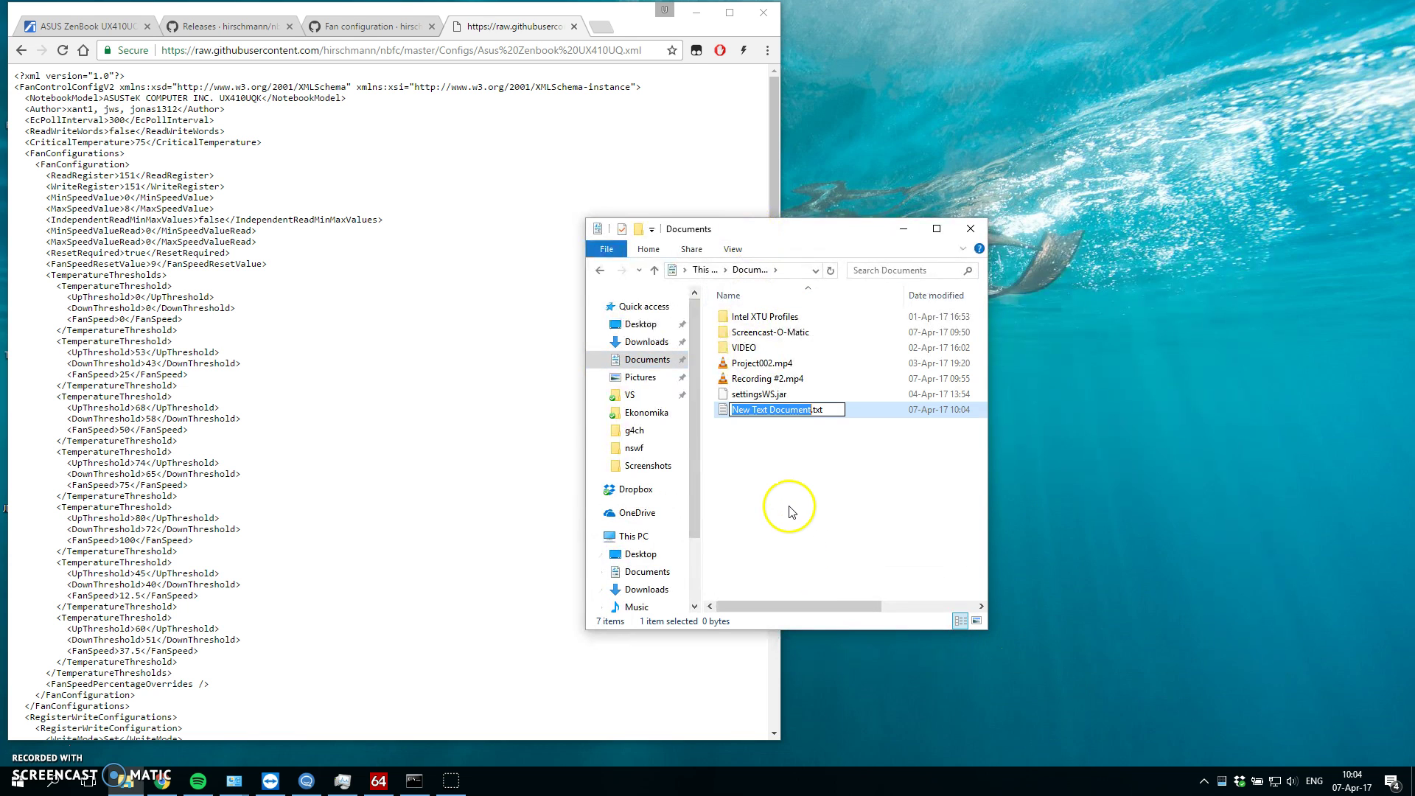
{"action": "type", "text": "a"}
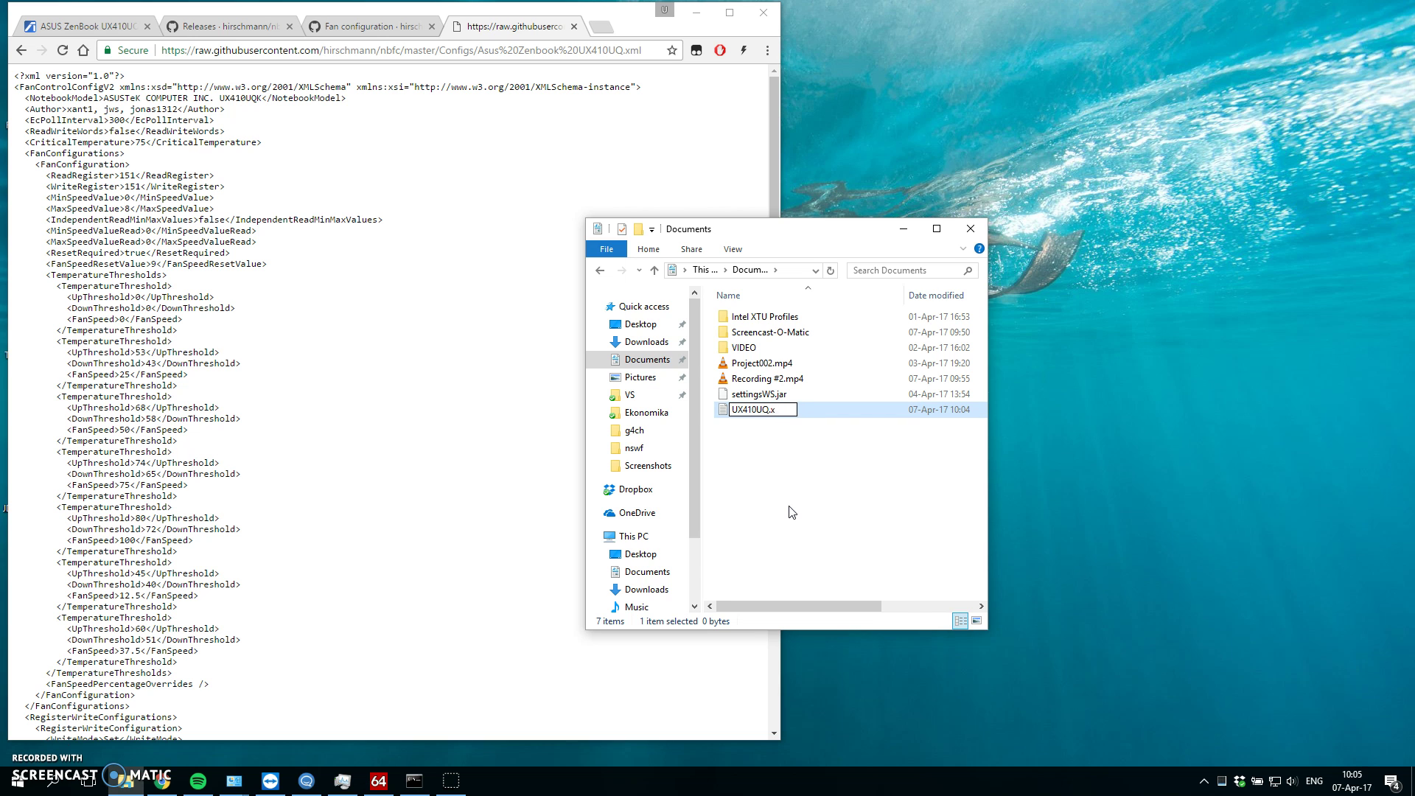
{"action": "key", "text": "Return"}
{"action": "key", "text": "Return"}
{"action": "left_click", "coordinate": [797, 429]}
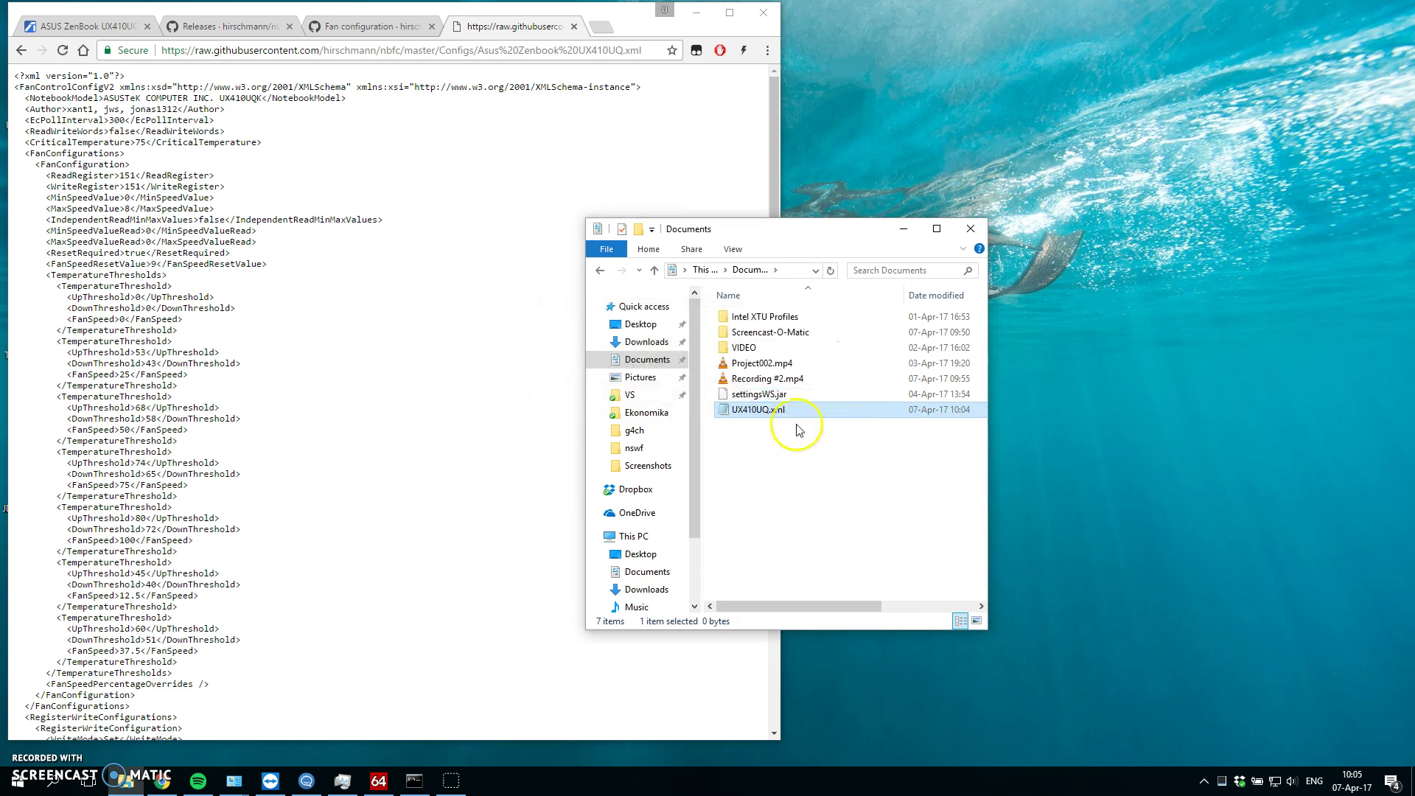
{"action": "scroll", "coordinate": [679, 382], "scroll_direction": "up", "scroll_amount": 10}
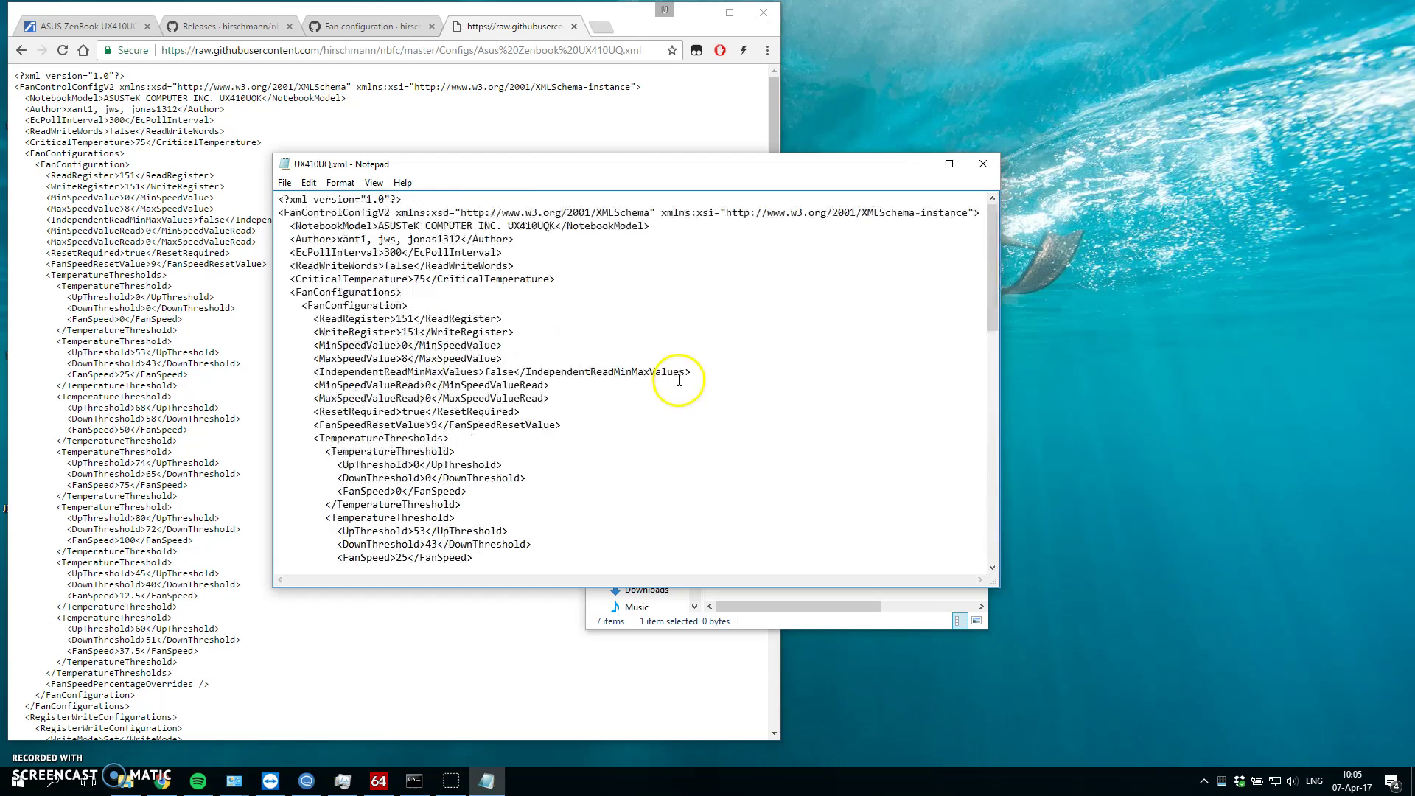
{"action": "key", "text": "ctrl+s"}
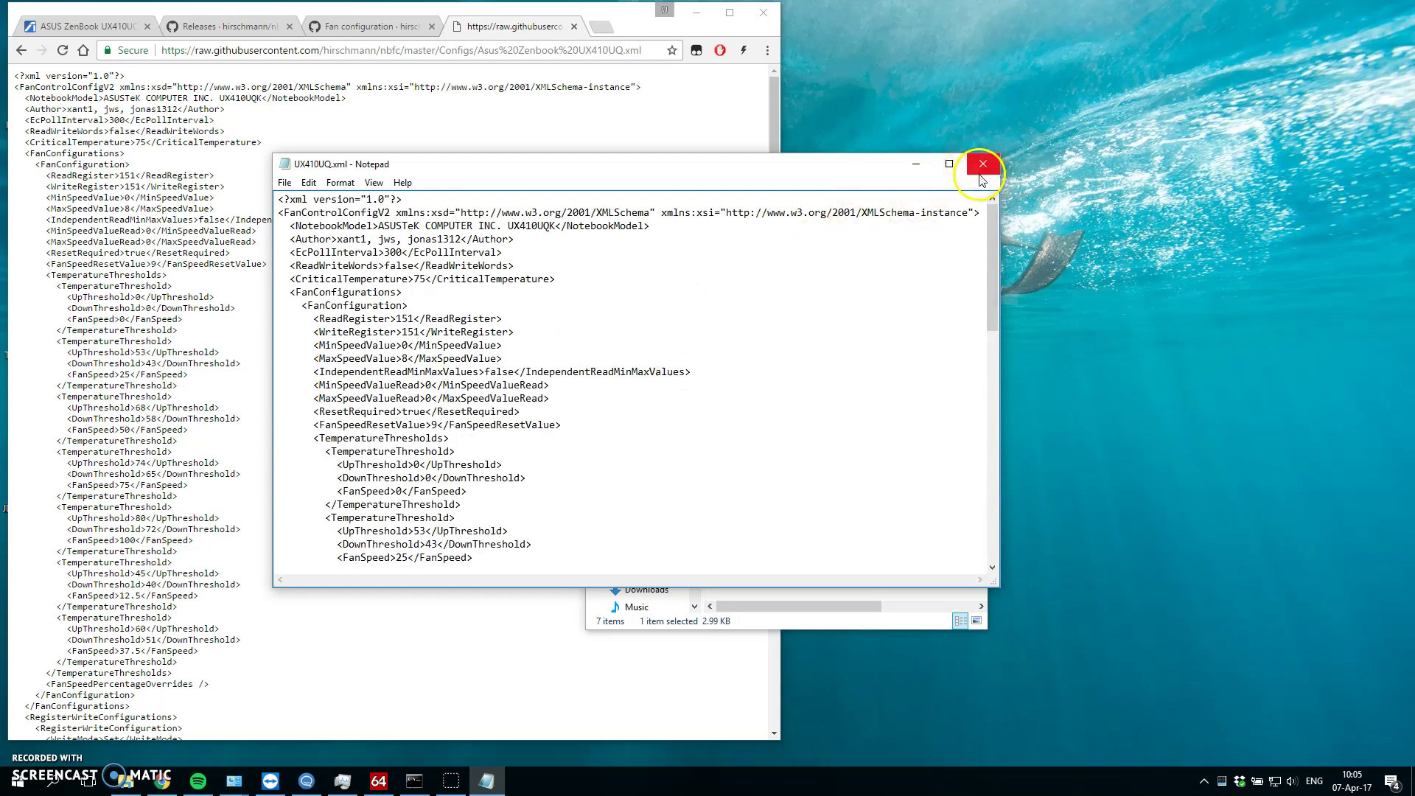
{"action": "left_click", "coordinate": [976, 180]}
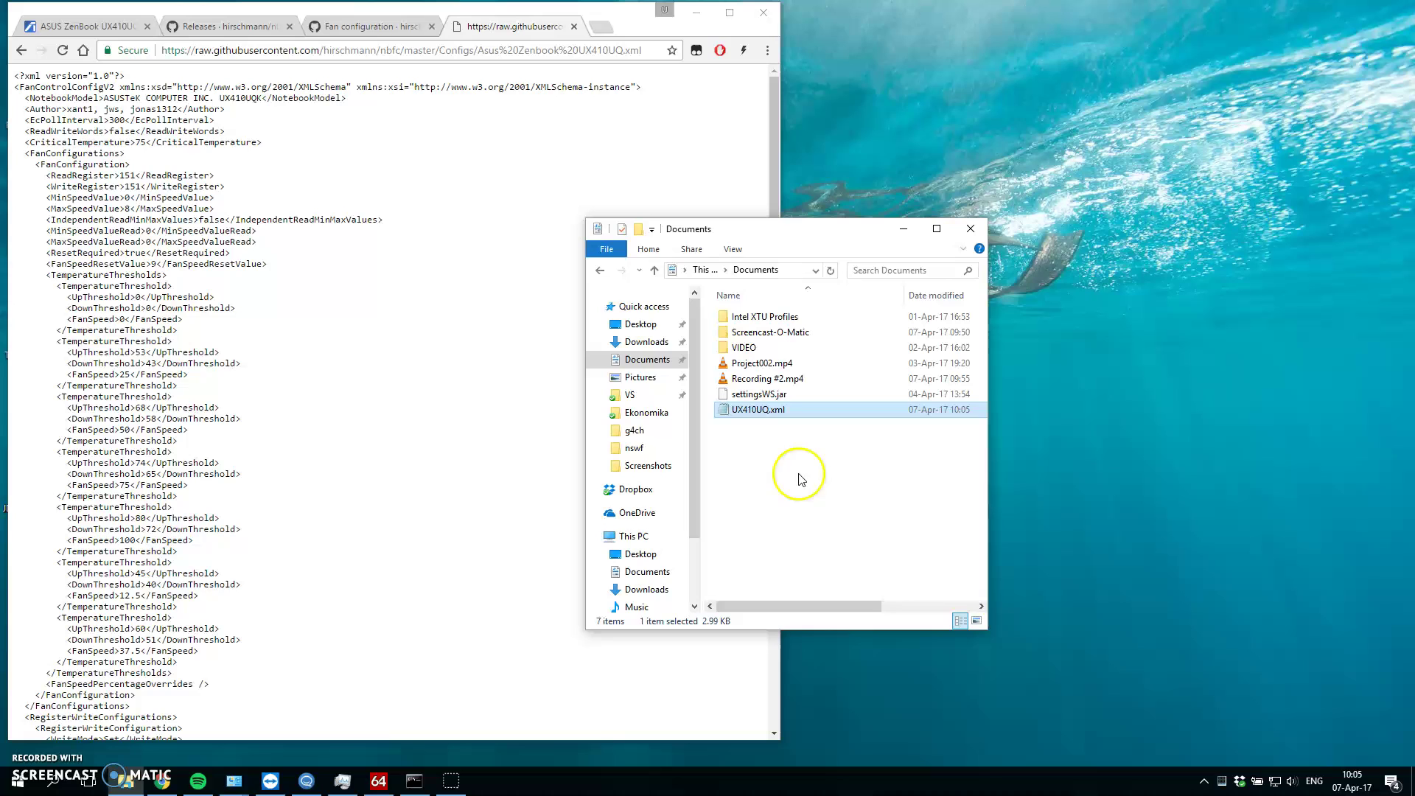
{"action": "left_click", "coordinate": [797, 474]}
{"action": "left_click_drag", "start_coordinate": [769, 241], "coordinate": [896, 223]}
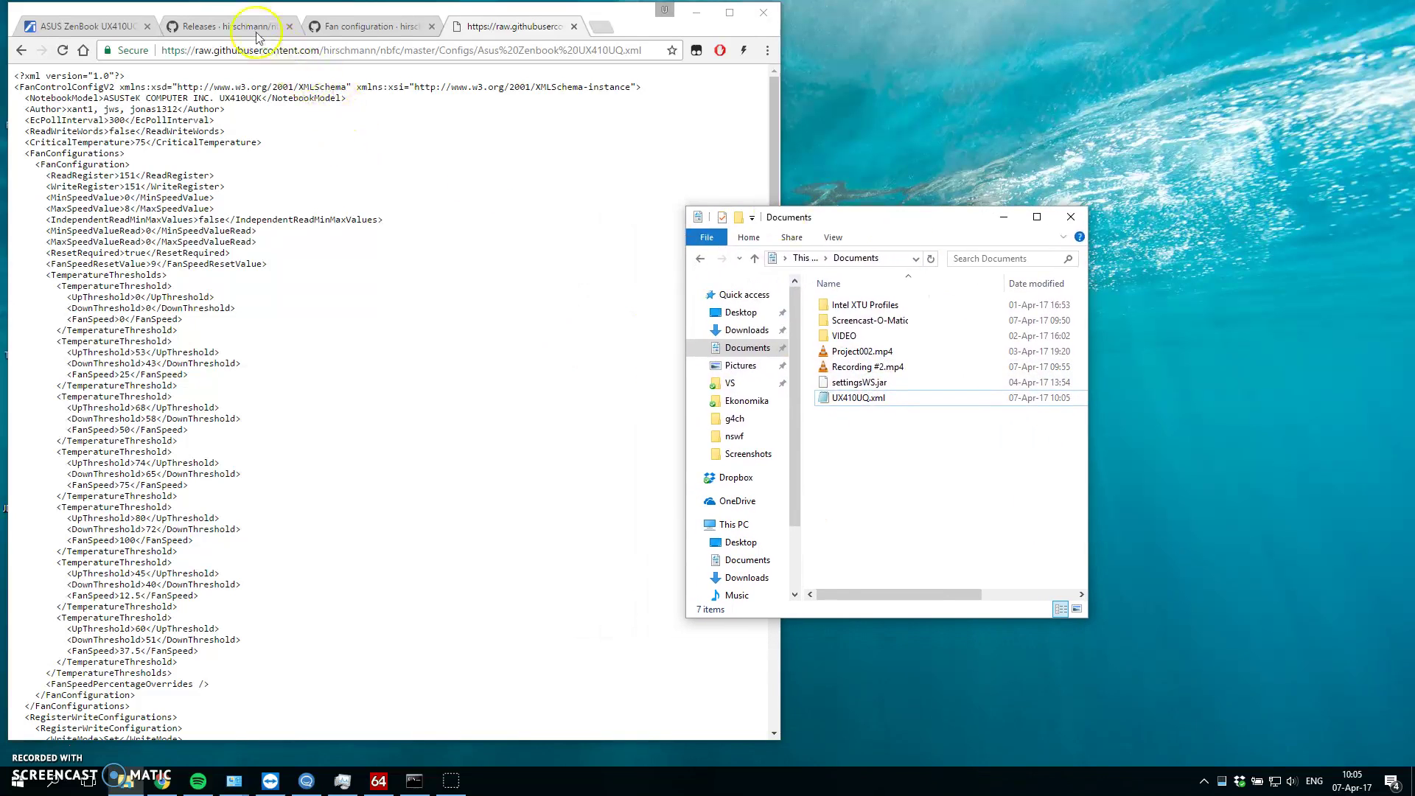
{"action": "left_click", "coordinate": [277, 26]}
{"action": "left_click", "coordinate": [368, 25]}
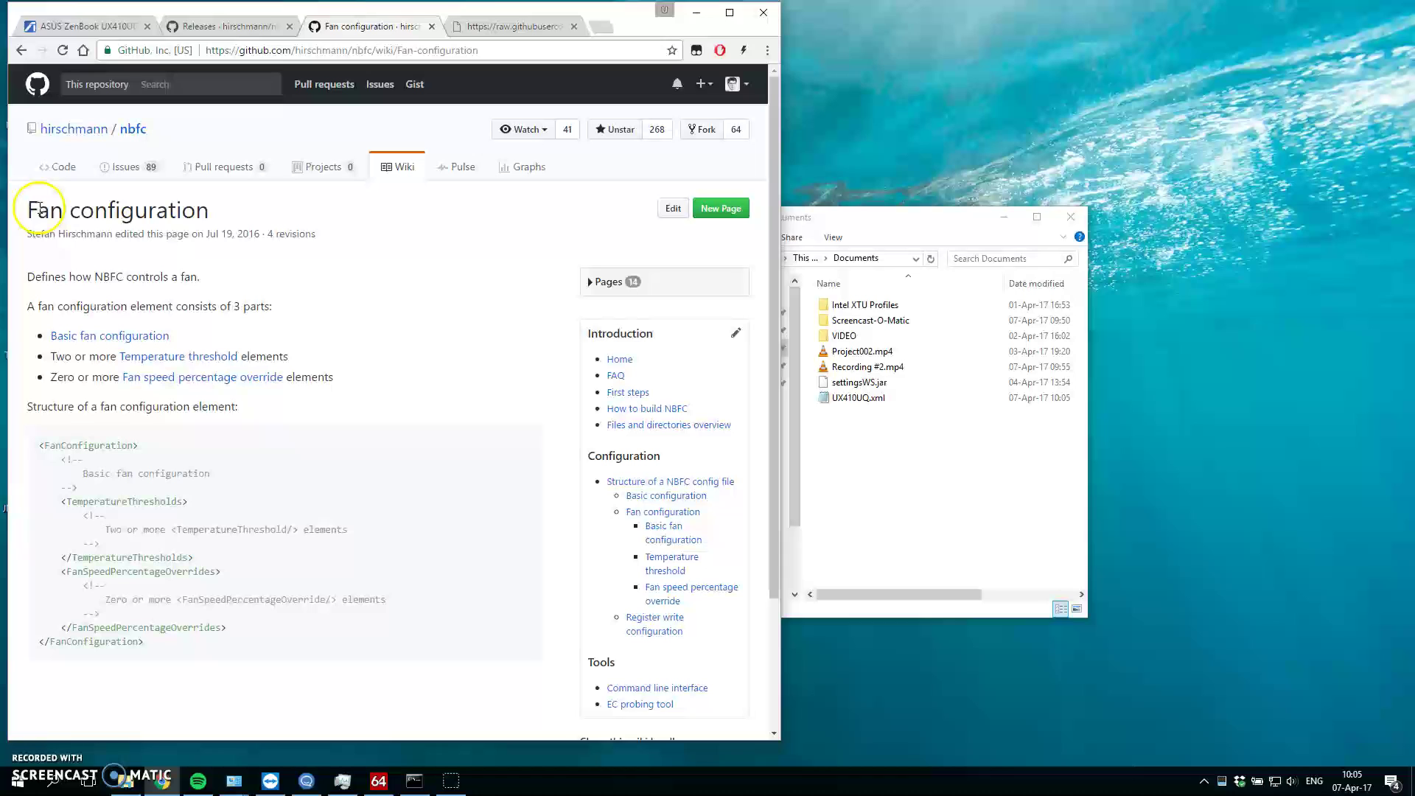
{"action": "left_click_drag", "start_coordinate": [38, 211], "coordinate": [196, 211]}
{"action": "left_click_drag", "start_coordinate": [27, 310], "coordinate": [316, 332]}
{"action": "left_click", "coordinate": [44, 347]}
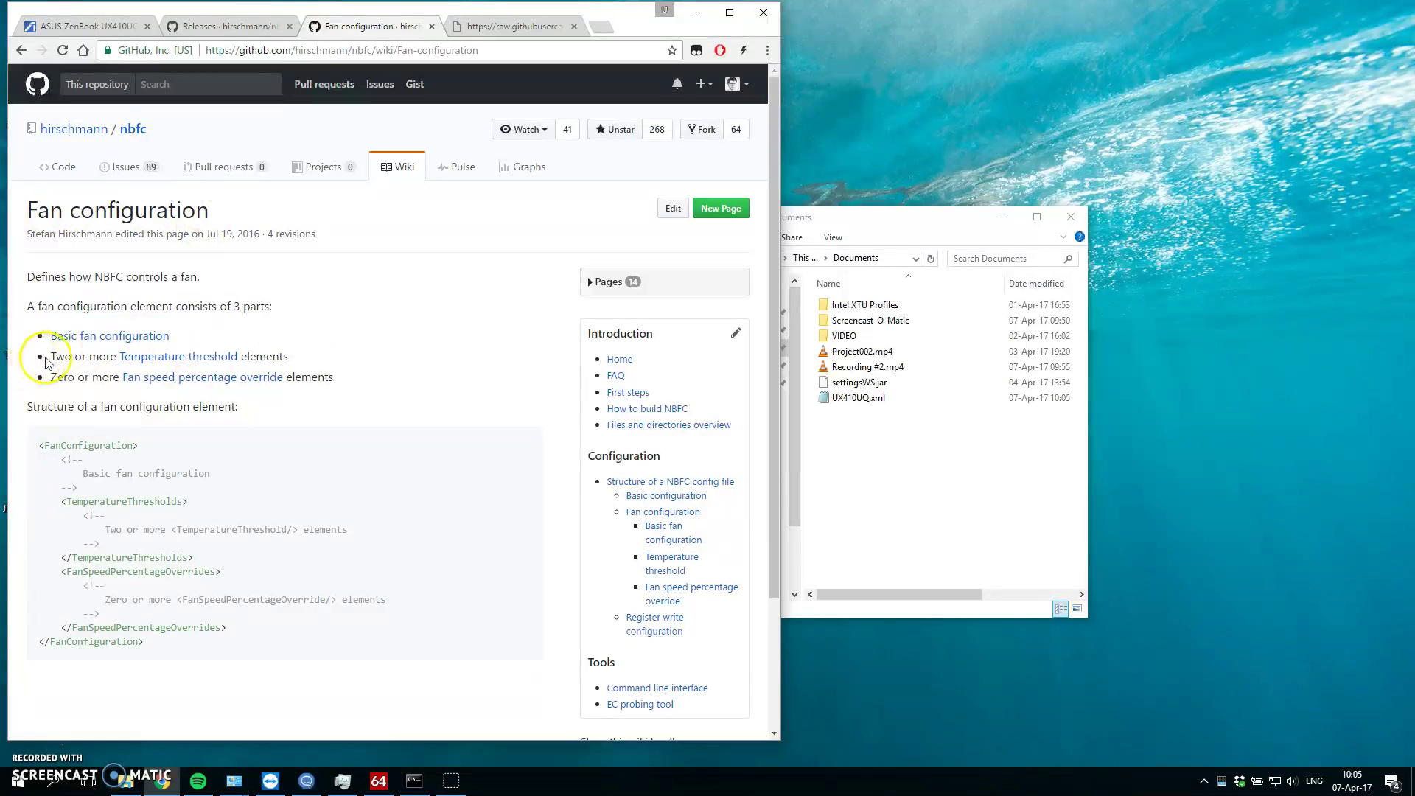
{"action": "left_click_drag", "start_coordinate": [72, 356], "coordinate": [340, 356]}
{"action": "left_click", "coordinate": [173, 361]}
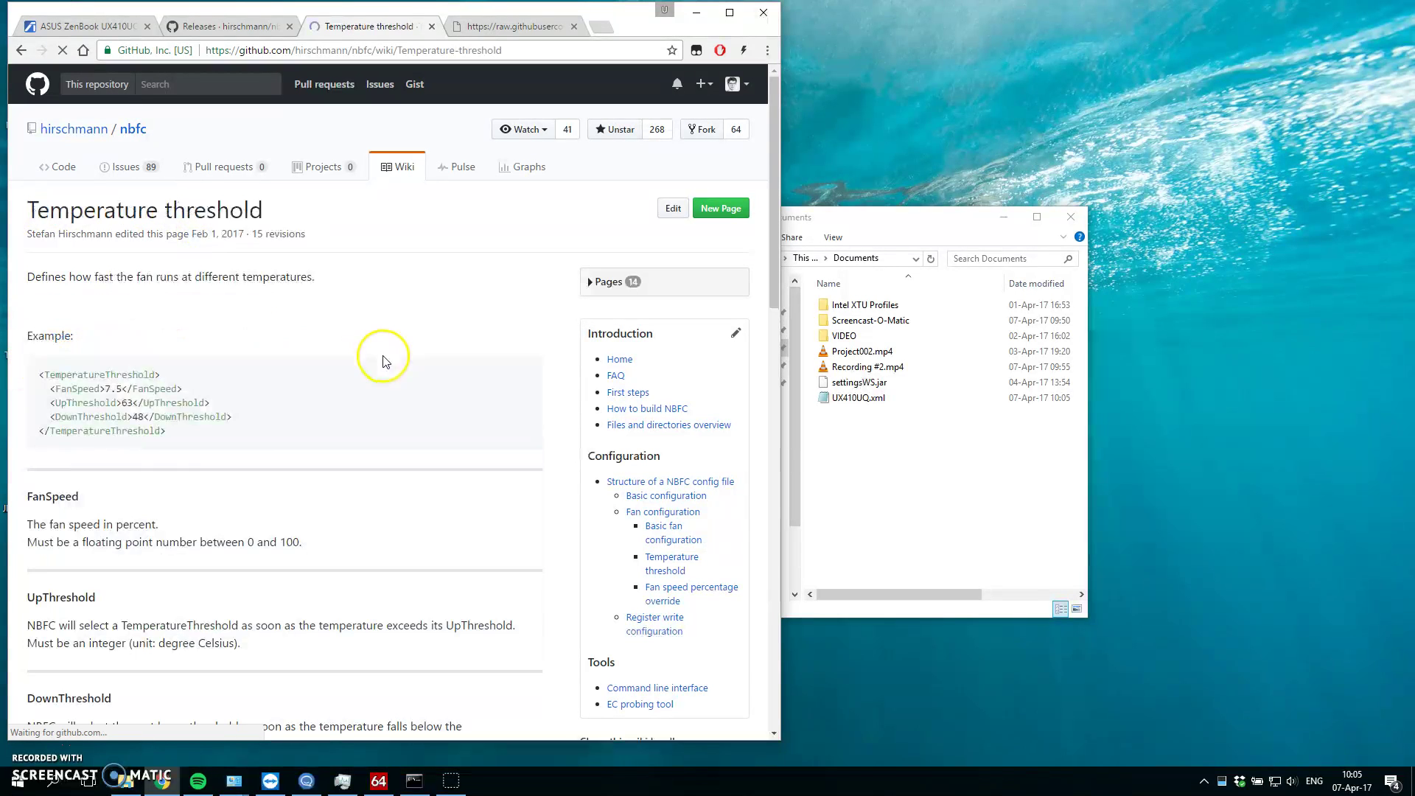
{"action": "scroll", "coordinate": [310, 359], "scroll_direction": "down", "scroll_amount": 2}
{"action": "scroll", "coordinate": [410, 364], "scroll_direction": "up", "scroll_amount": 2}
{"action": "scroll", "coordinate": [417, 369], "scroll_direction": "down", "scroll_amount": 7}
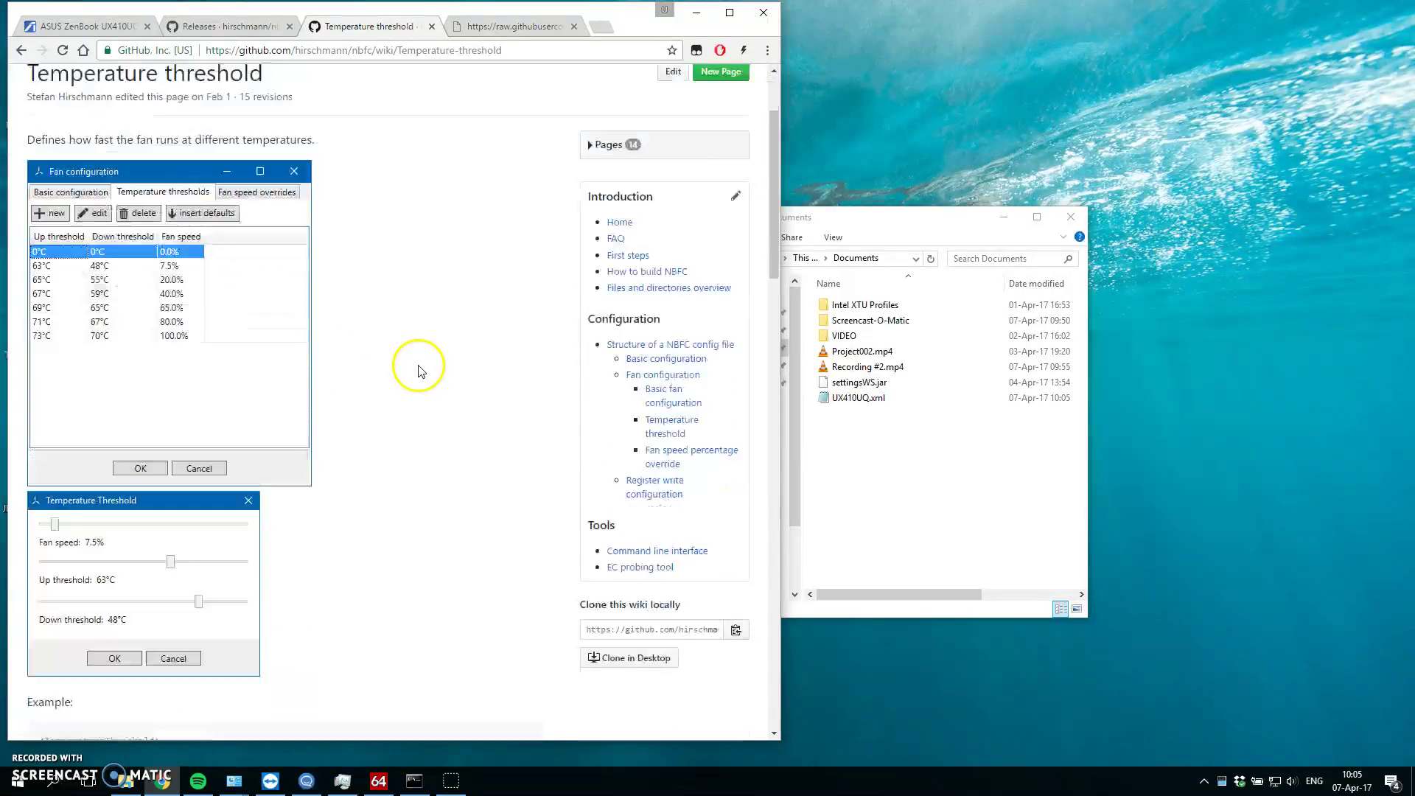
{"action": "scroll", "coordinate": [414, 341], "scroll_direction": "up", "scroll_amount": 4}
{"action": "scroll", "coordinate": [415, 331], "scroll_direction": "up", "scroll_amount": 2}
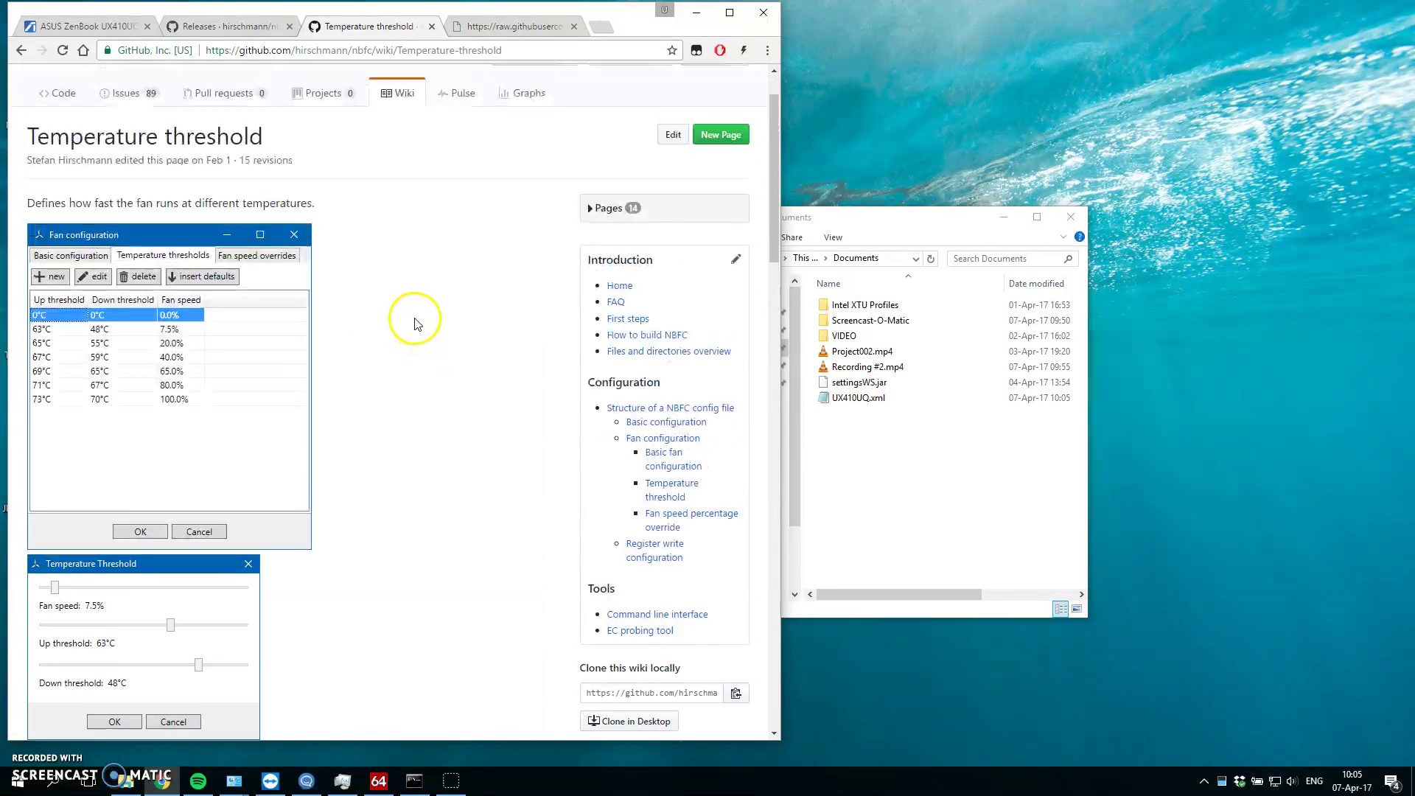
{"action": "left_click", "coordinate": [236, 26]}
{"action": "left_click", "coordinate": [461, 26]}
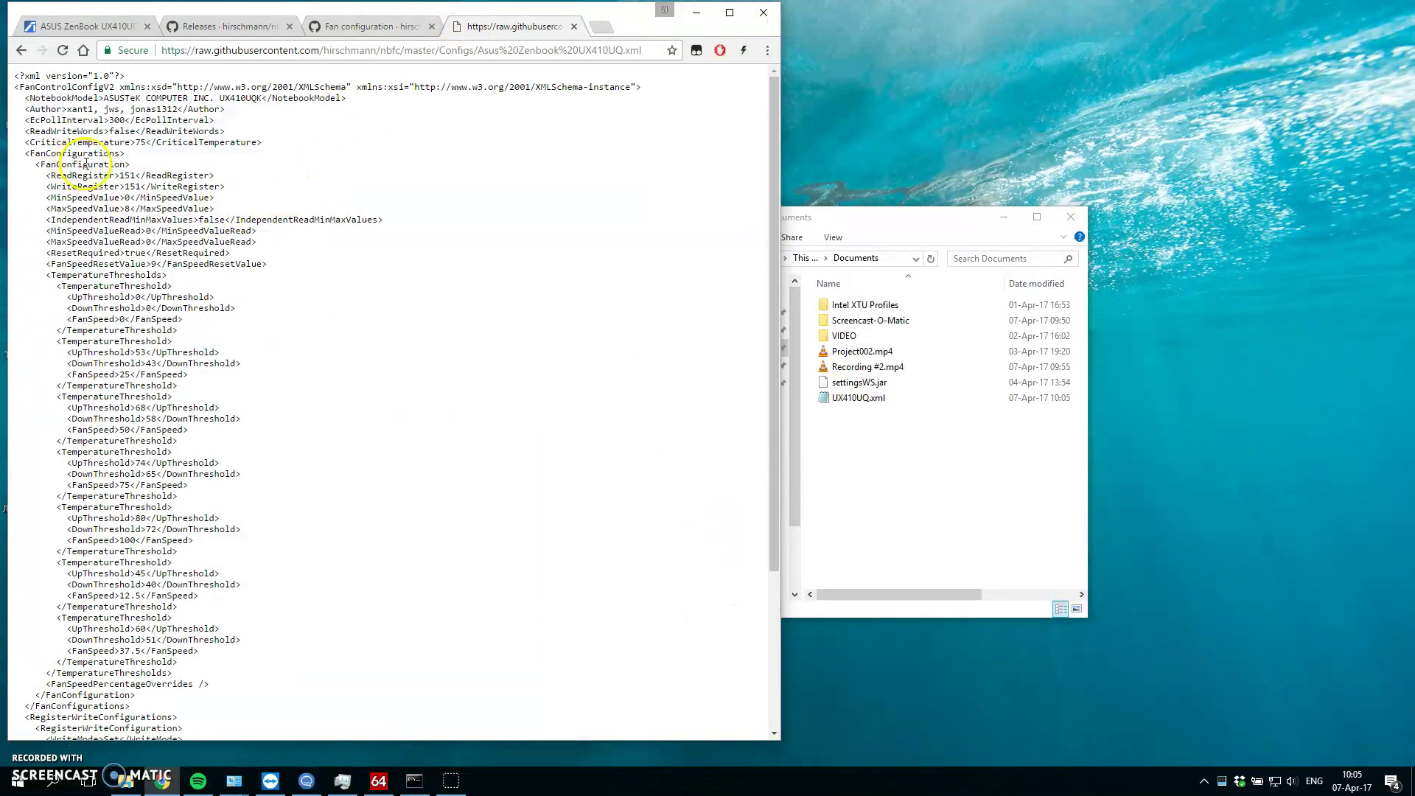
Step: Review the XML temperature thresholds, marking the 50 fan speed value, then bring Documents forward
{"action": "triple_click", "coordinate": [103, 275]}
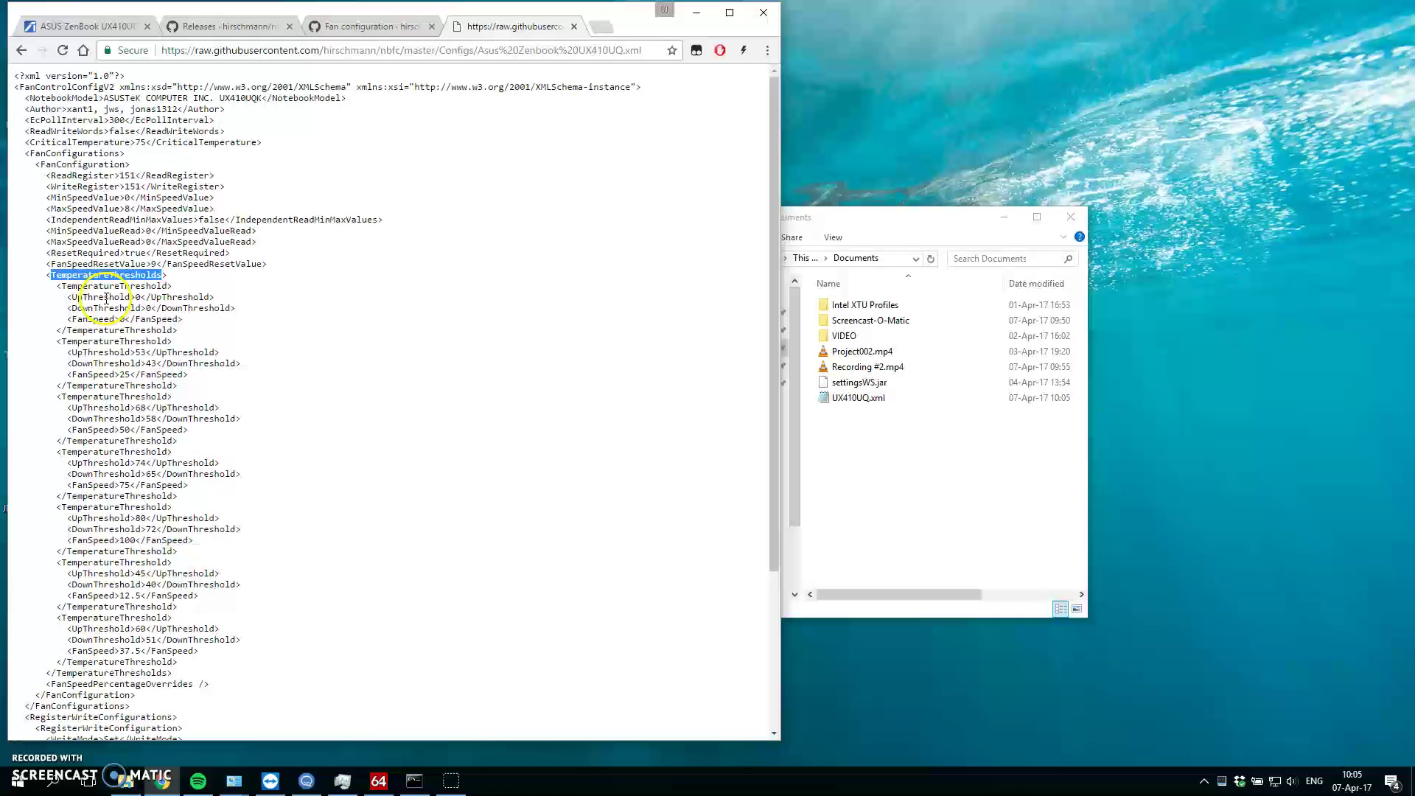
{"action": "left_click_drag", "start_coordinate": [114, 319], "coordinate": [177, 325]}
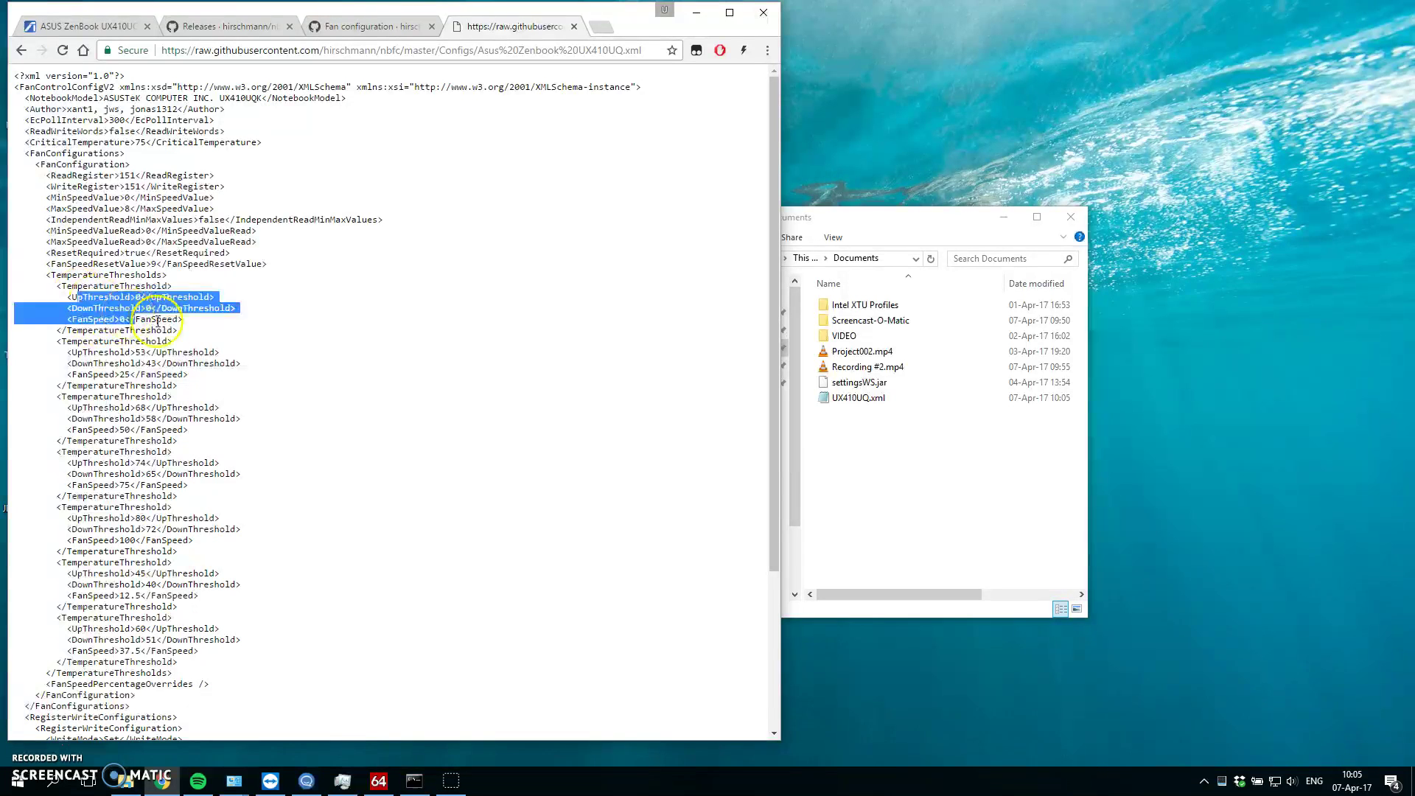
{"action": "left_click", "coordinate": [199, 328]}
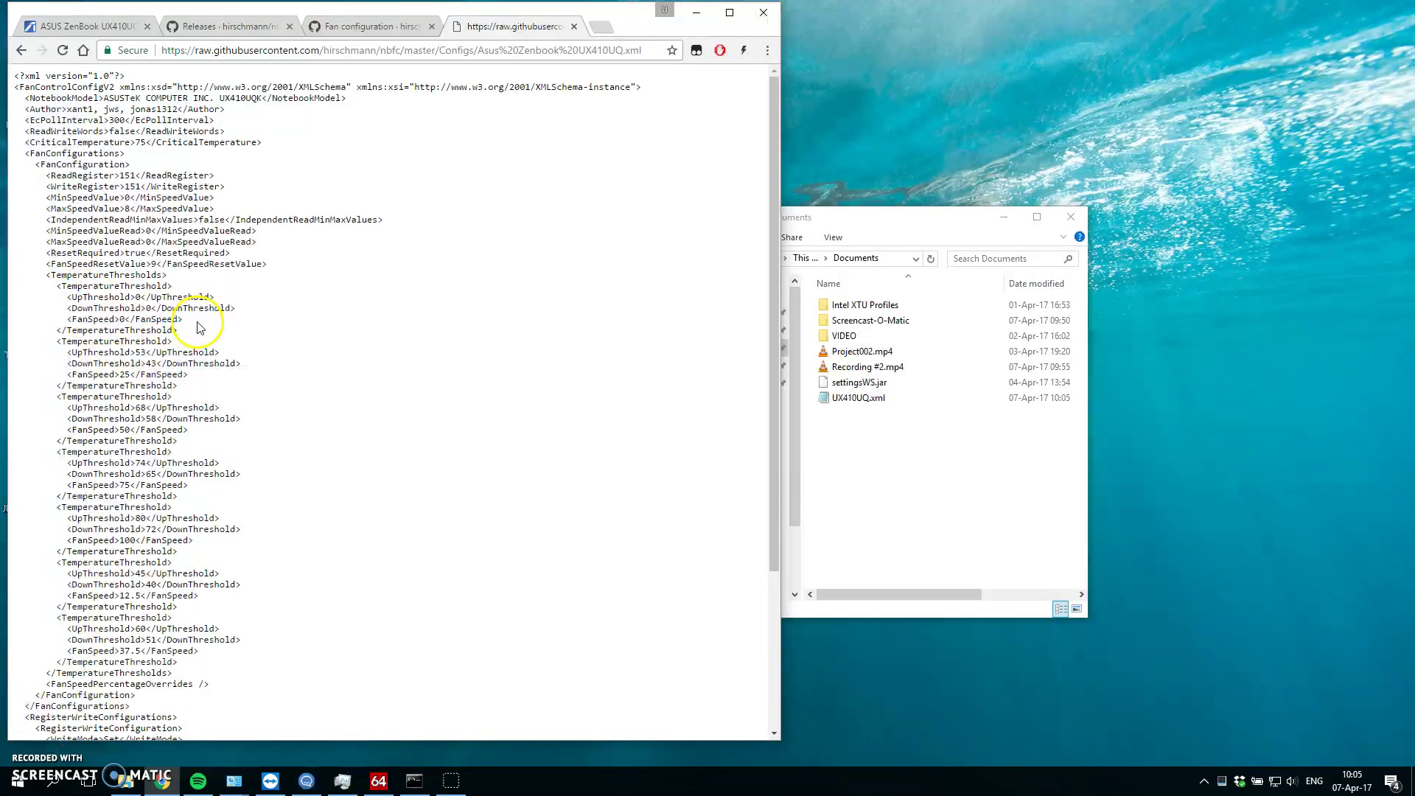
{"action": "right_click", "coordinate": [147, 360]}
{"action": "left_click", "coordinate": [142, 363]}
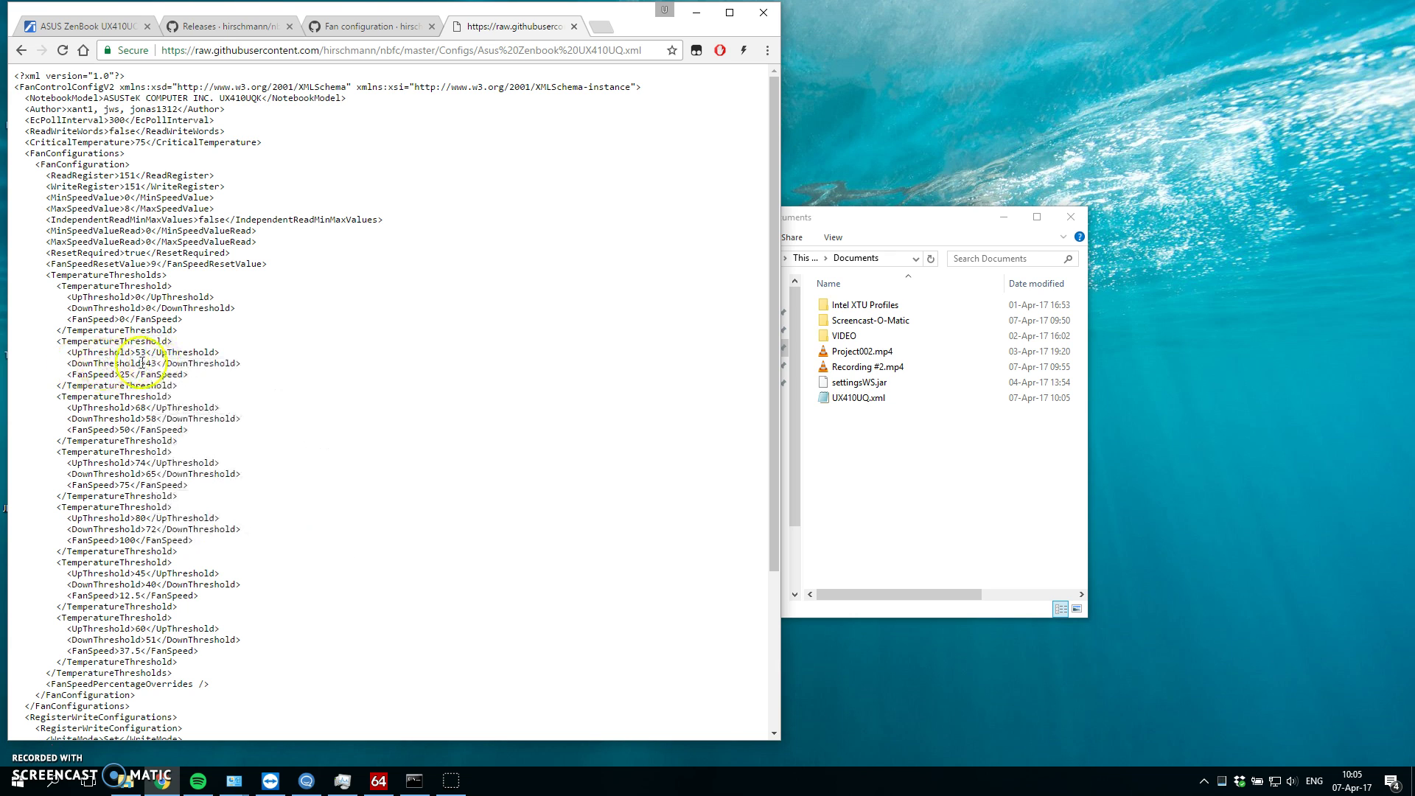
{"action": "double_click", "coordinate": [130, 431]}
{"action": "scroll", "coordinate": [221, 450], "scroll_direction": "down", "scroll_amount": 2}
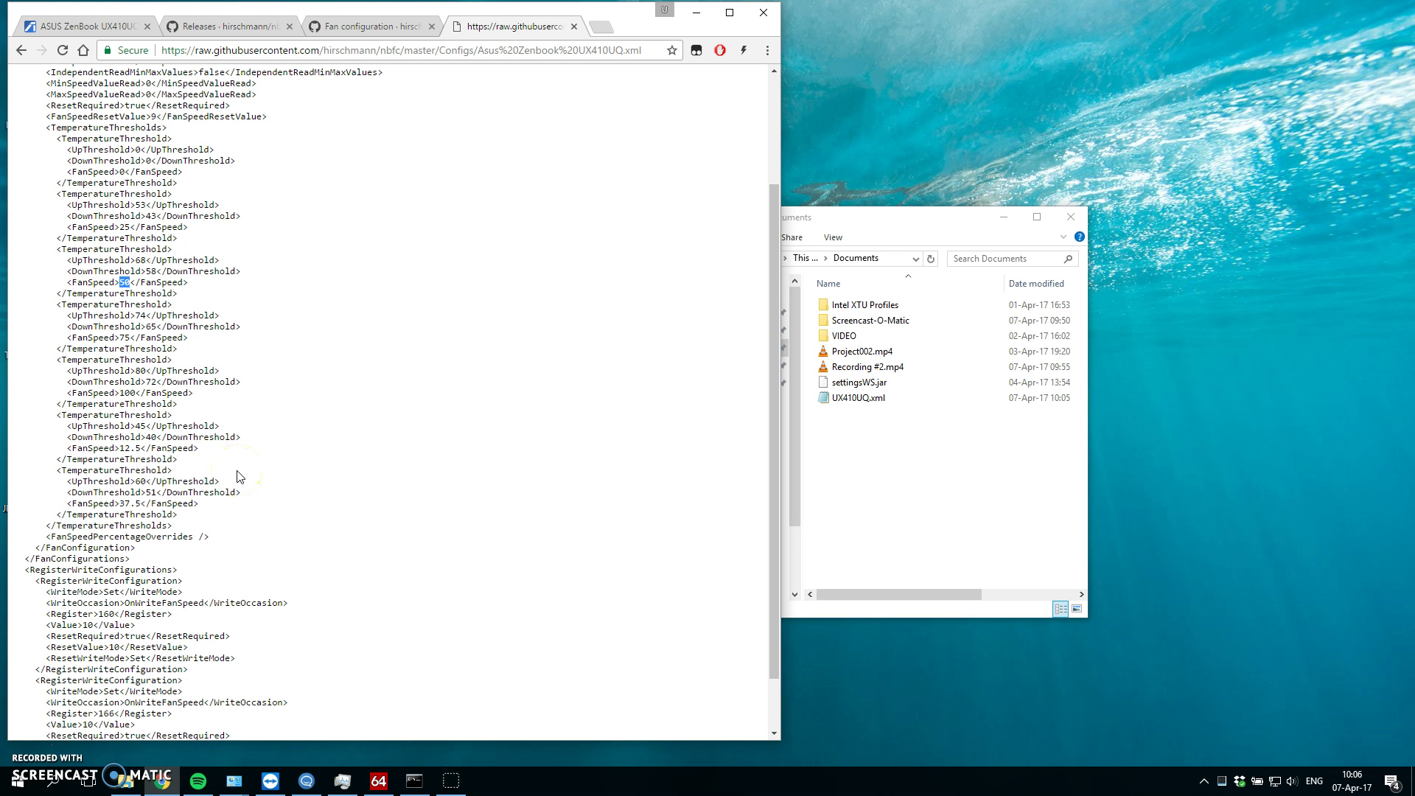
{"action": "scroll", "coordinate": [258, 450], "scroll_direction": "up", "scroll_amount": 2}
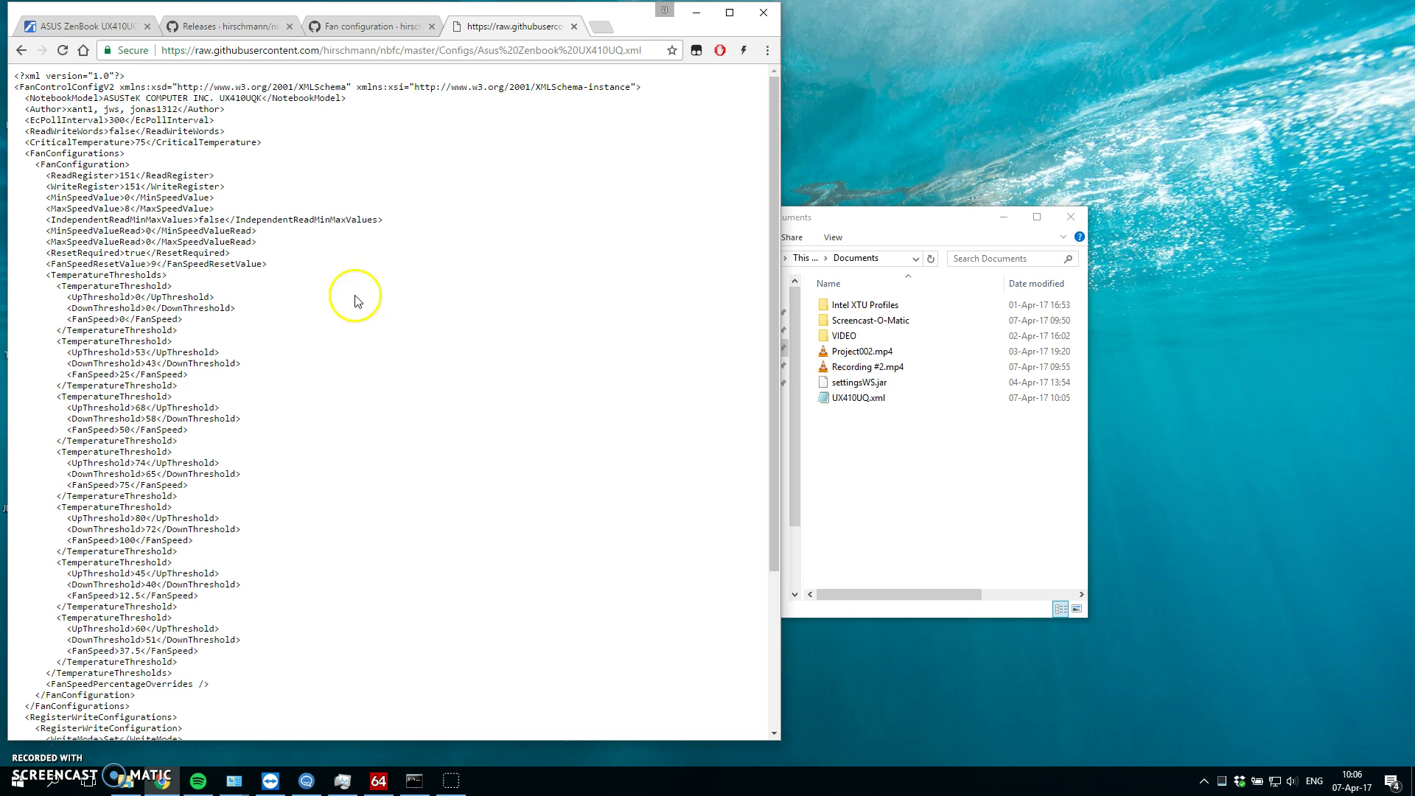
{"action": "left_click", "coordinate": [949, 490]}
Step: Select UX410UQ.xml, then launch NoteBook FanControl via a Start search for 'fa'
{"action": "left_click", "coordinate": [959, 402]}
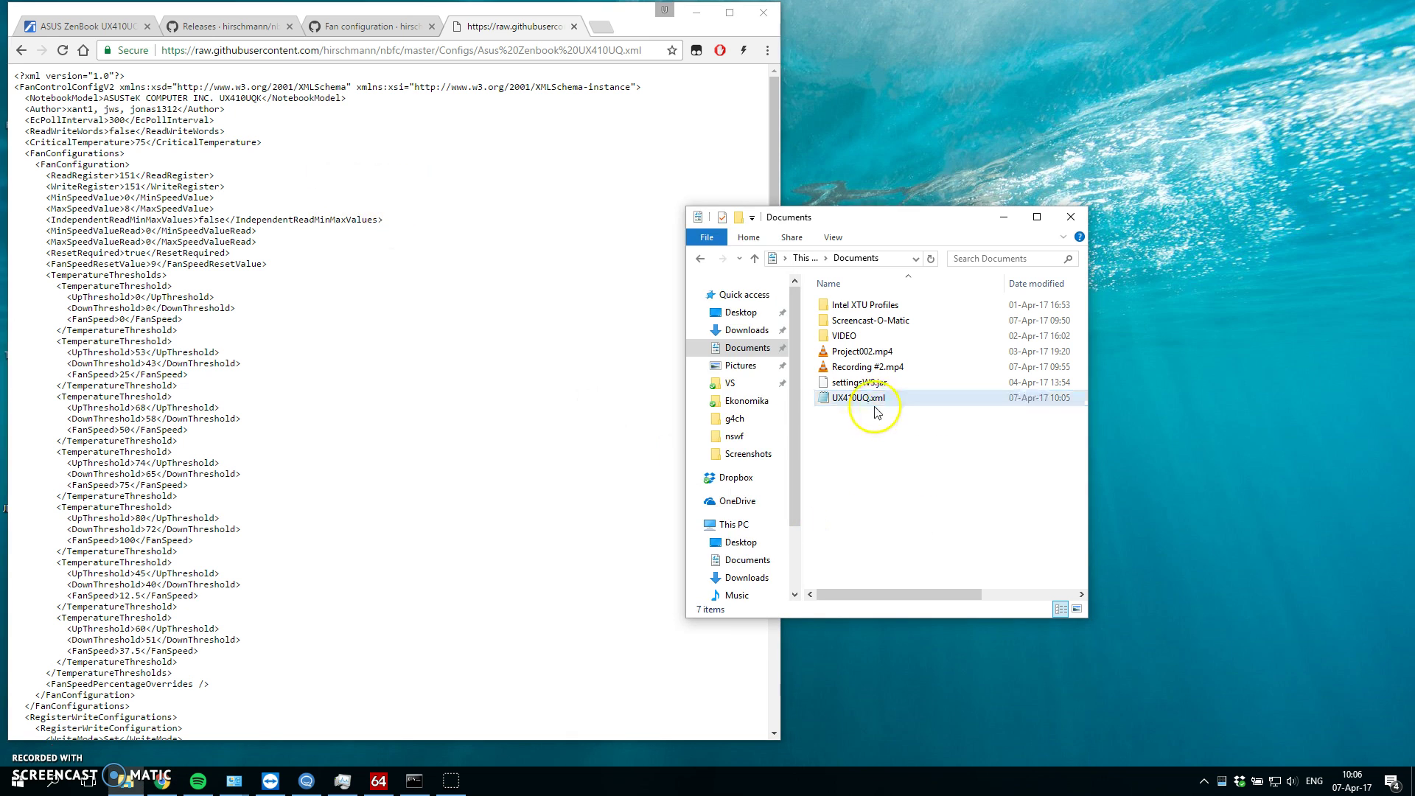
{"action": "left_click", "coordinate": [395, 404]}
{"action": "left_click", "coordinate": [17, 781]}
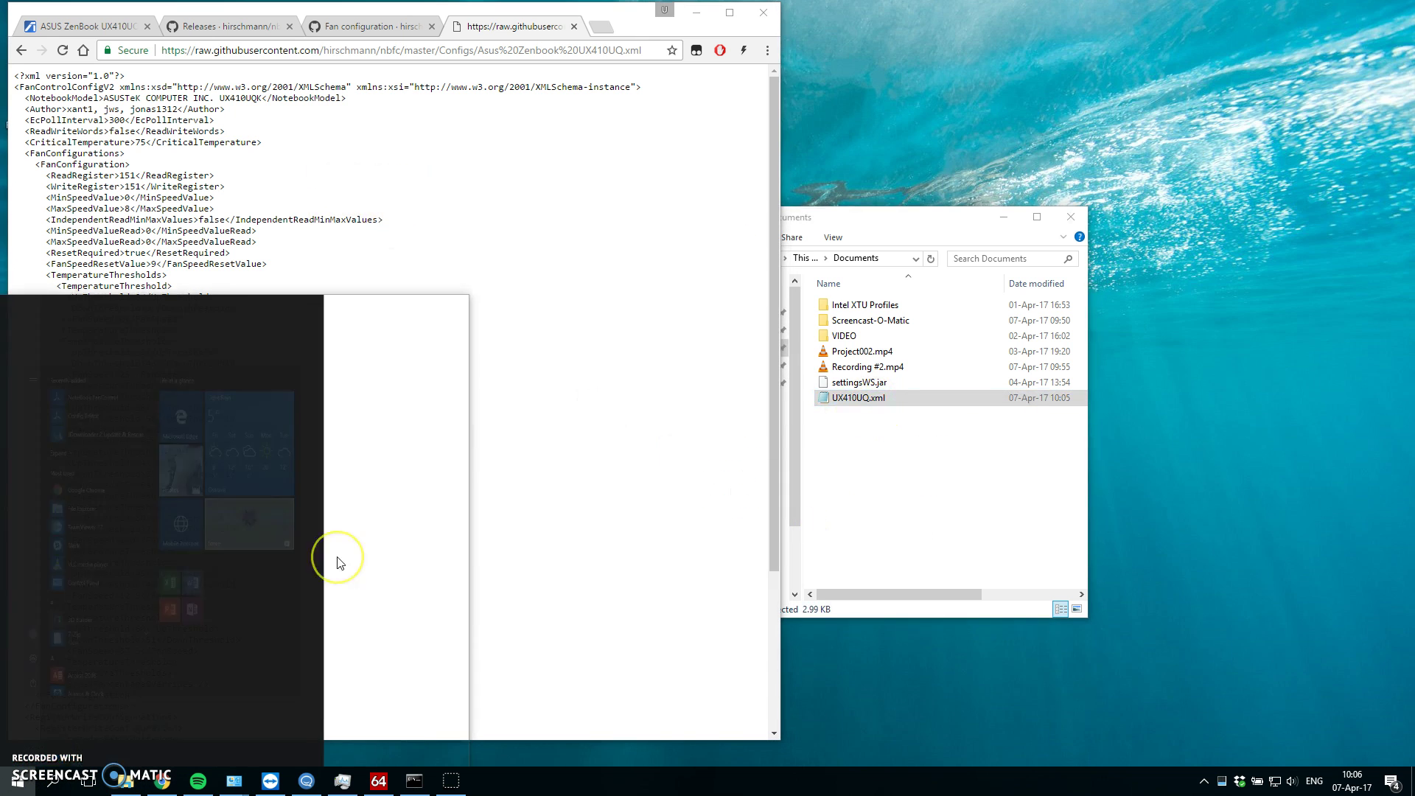
{"action": "type", "text": "fa"}
{"action": "key", "text": "Return"}
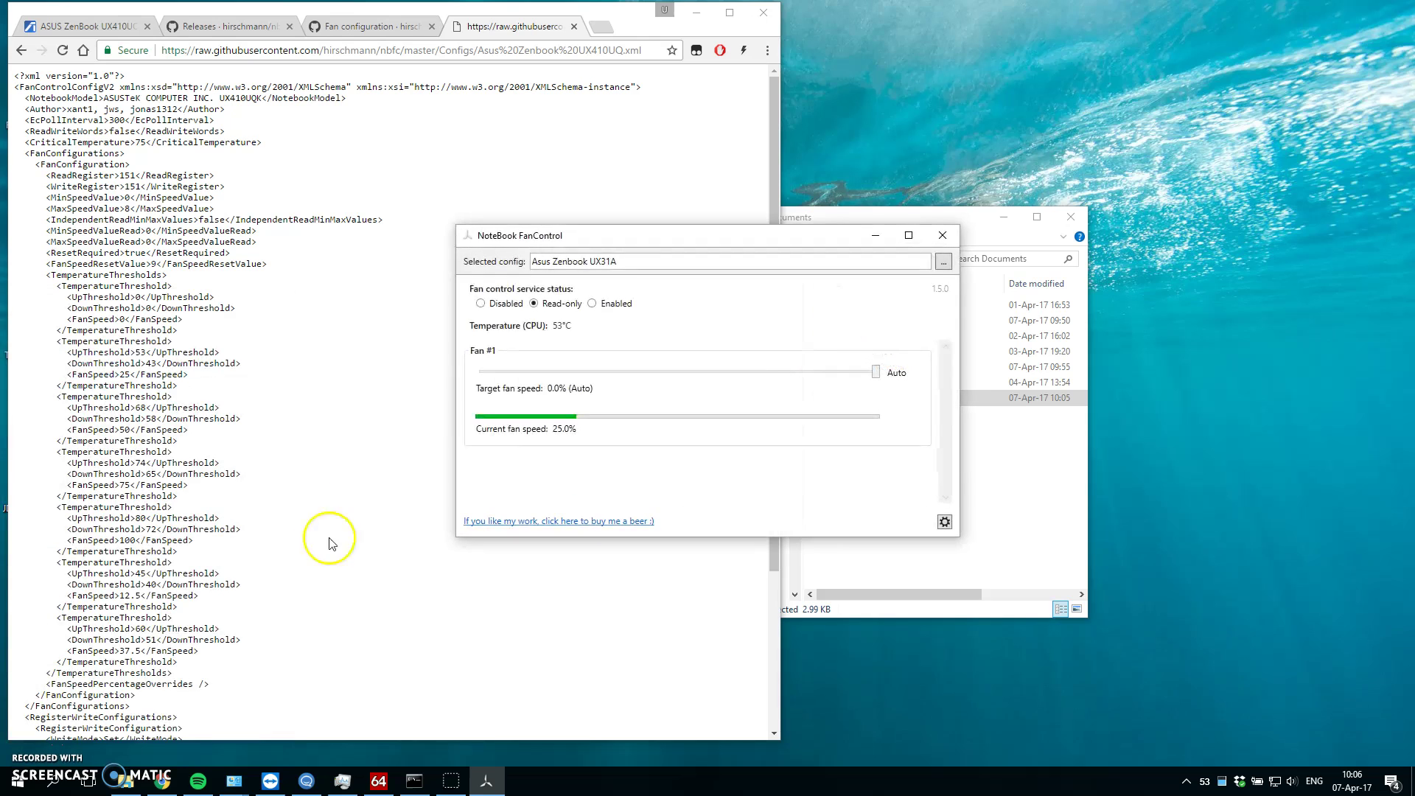
{"action": "left_click_drag", "start_coordinate": [692, 235], "coordinate": [470, 229]}
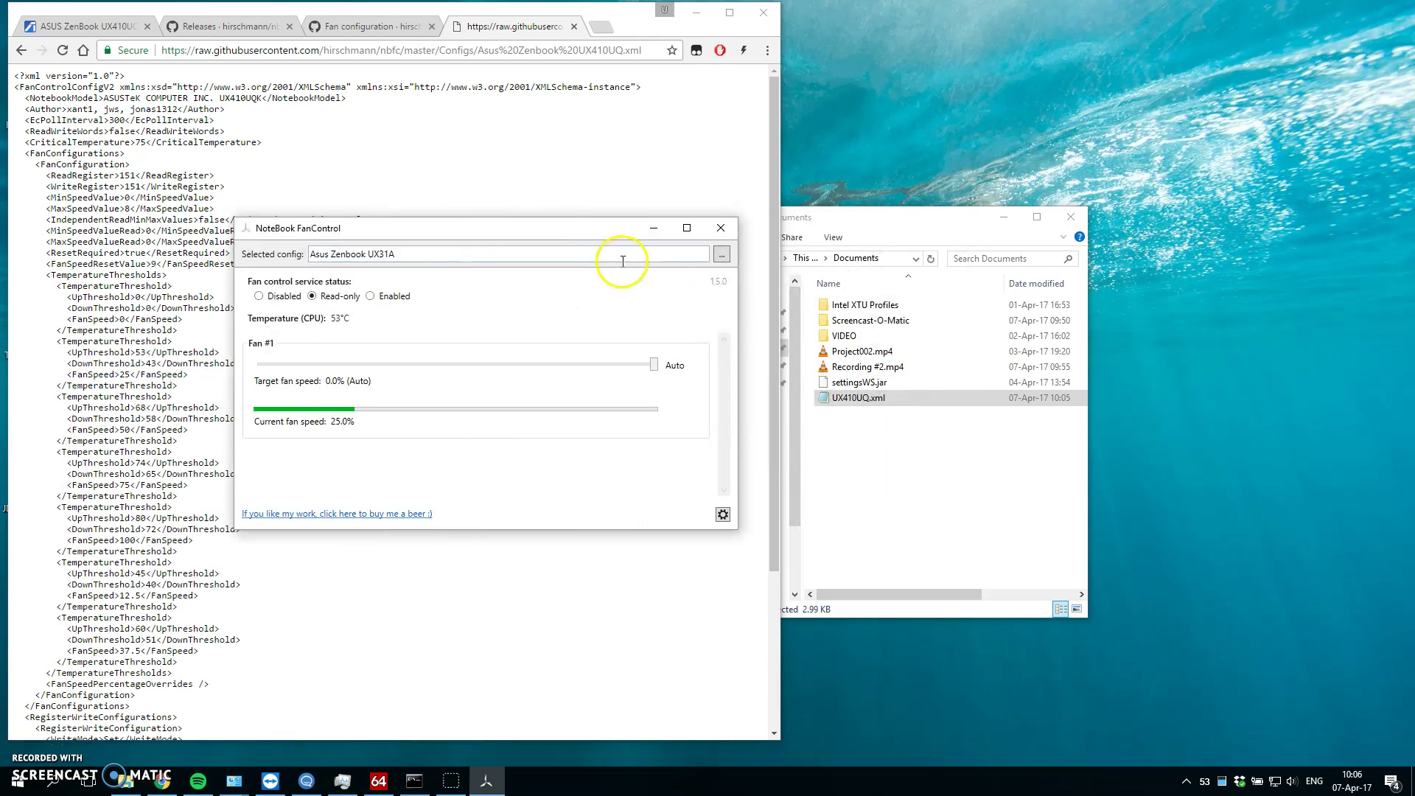
Step: Open the Config Editor and import Documents\UX410UQ.xml
{"action": "left_click", "coordinate": [721, 254]}
{"action": "left_click", "coordinate": [492, 366]}
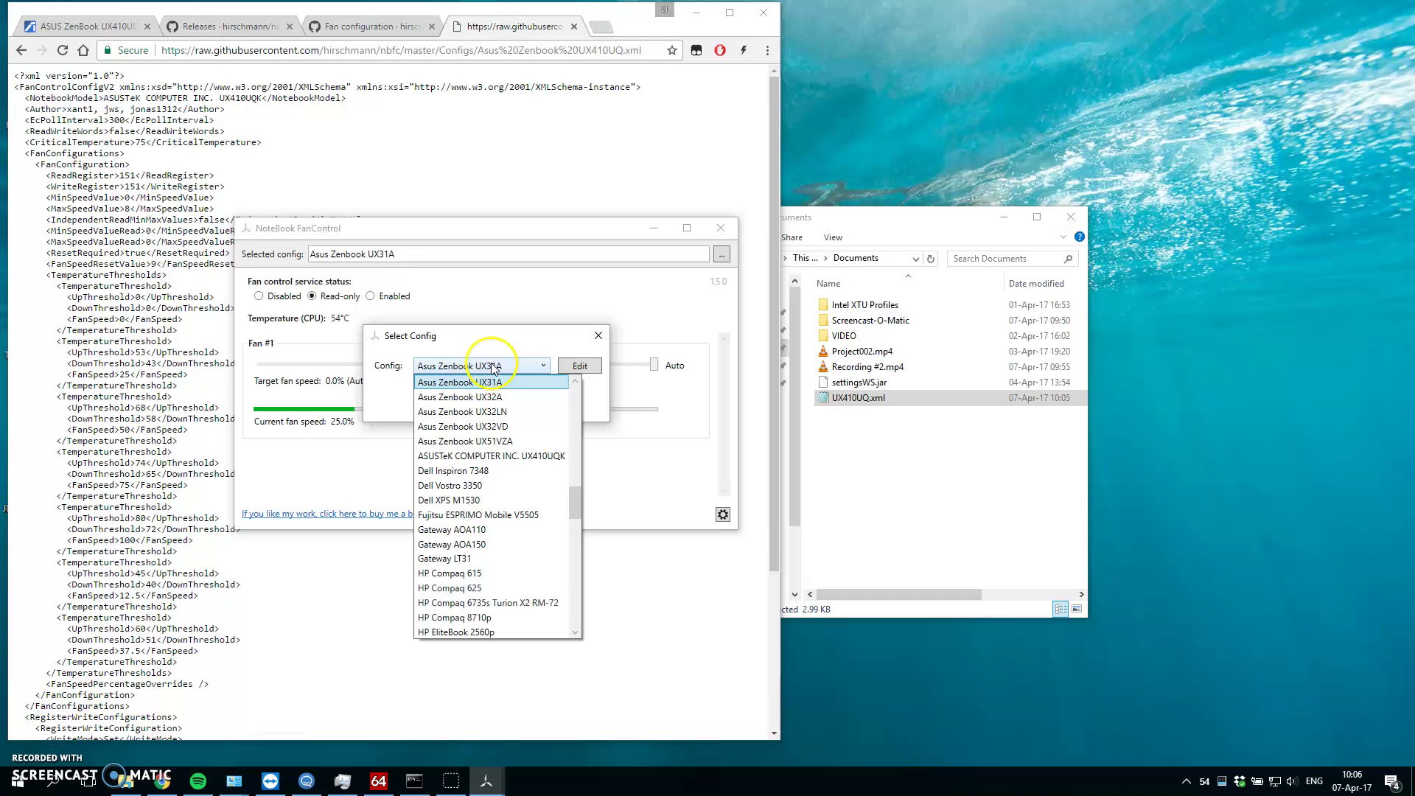
{"action": "left_click", "coordinate": [506, 382]}
{"action": "left_click", "coordinate": [581, 367]}
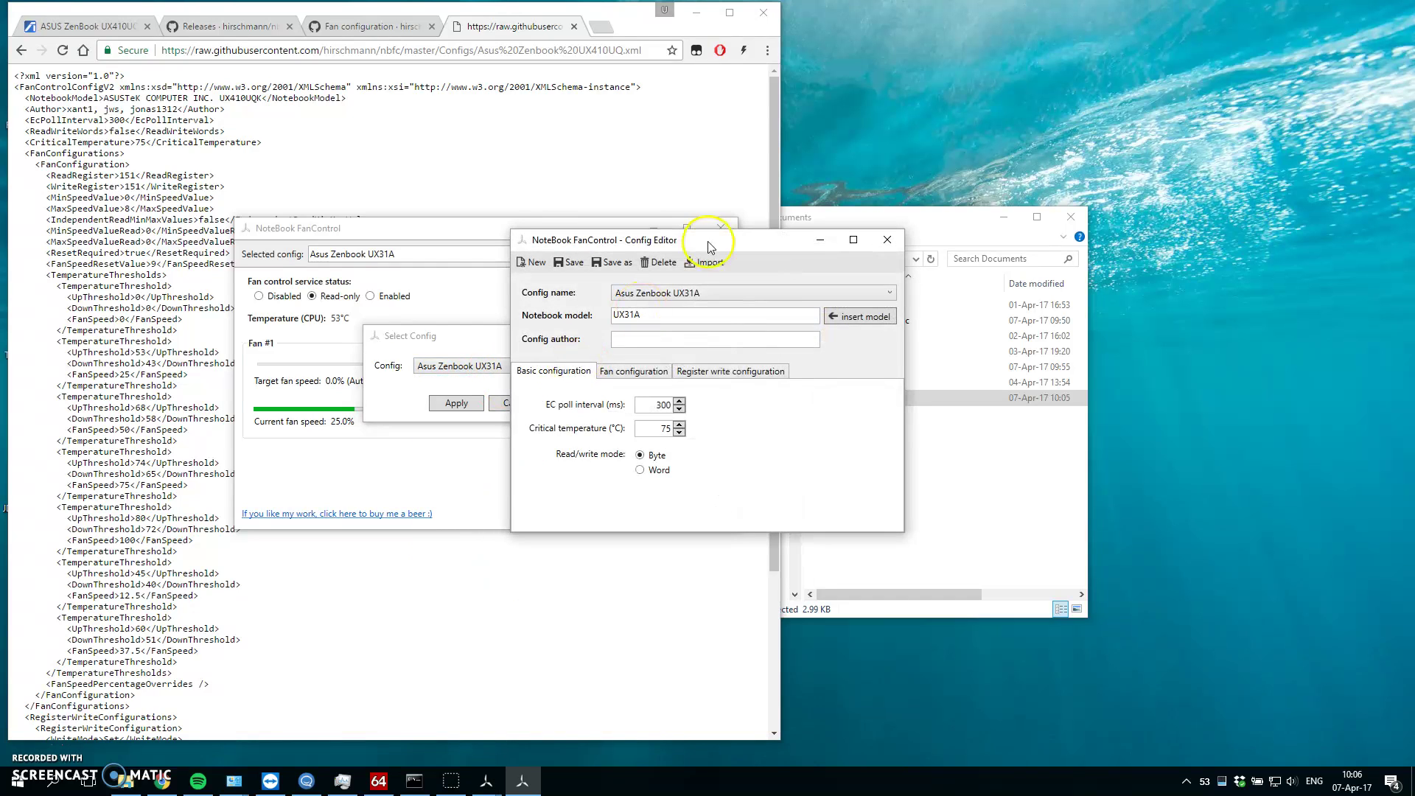
{"action": "left_click_drag", "start_coordinate": [711, 236], "coordinate": [609, 276]}
{"action": "left_click", "coordinate": [602, 297]}
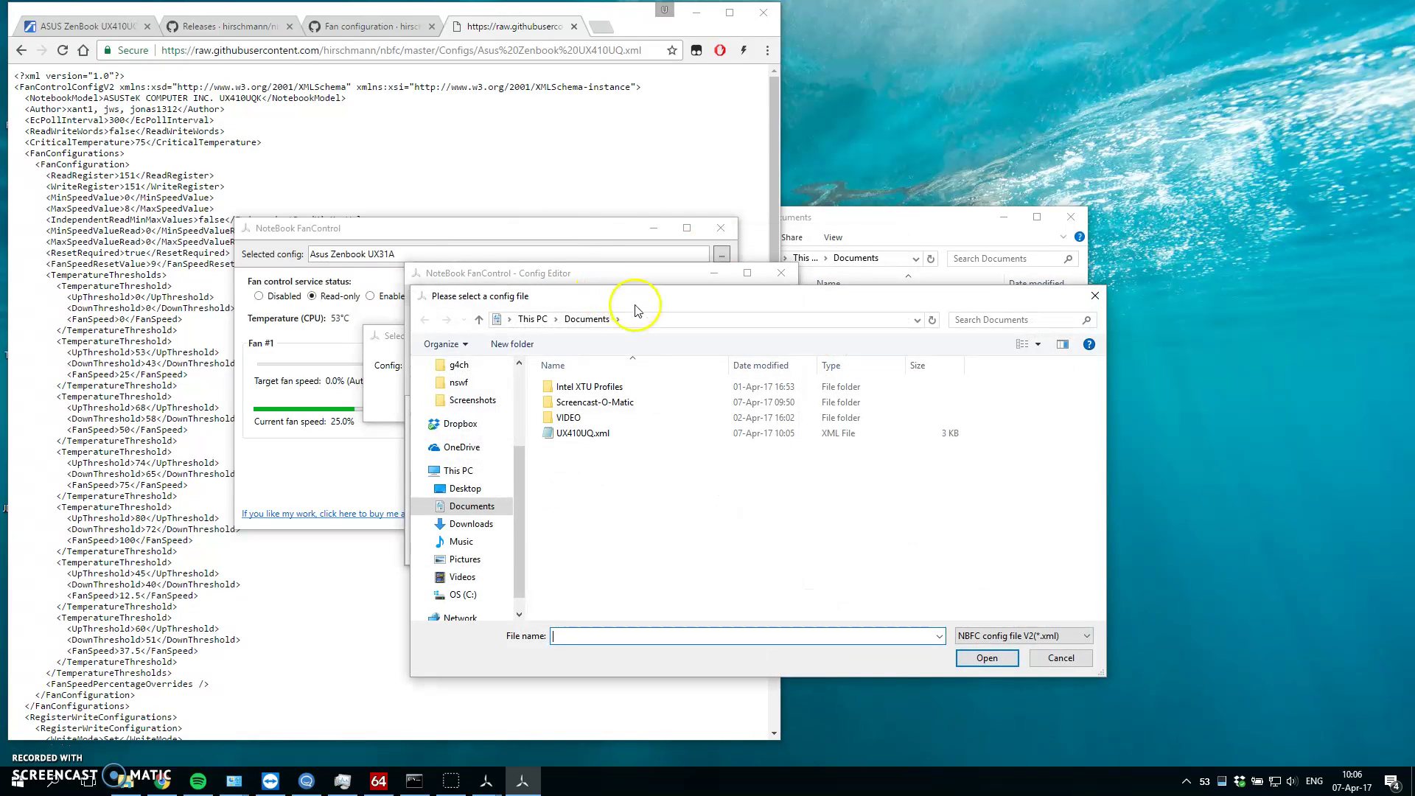
{"action": "left_click", "coordinate": [582, 434]}
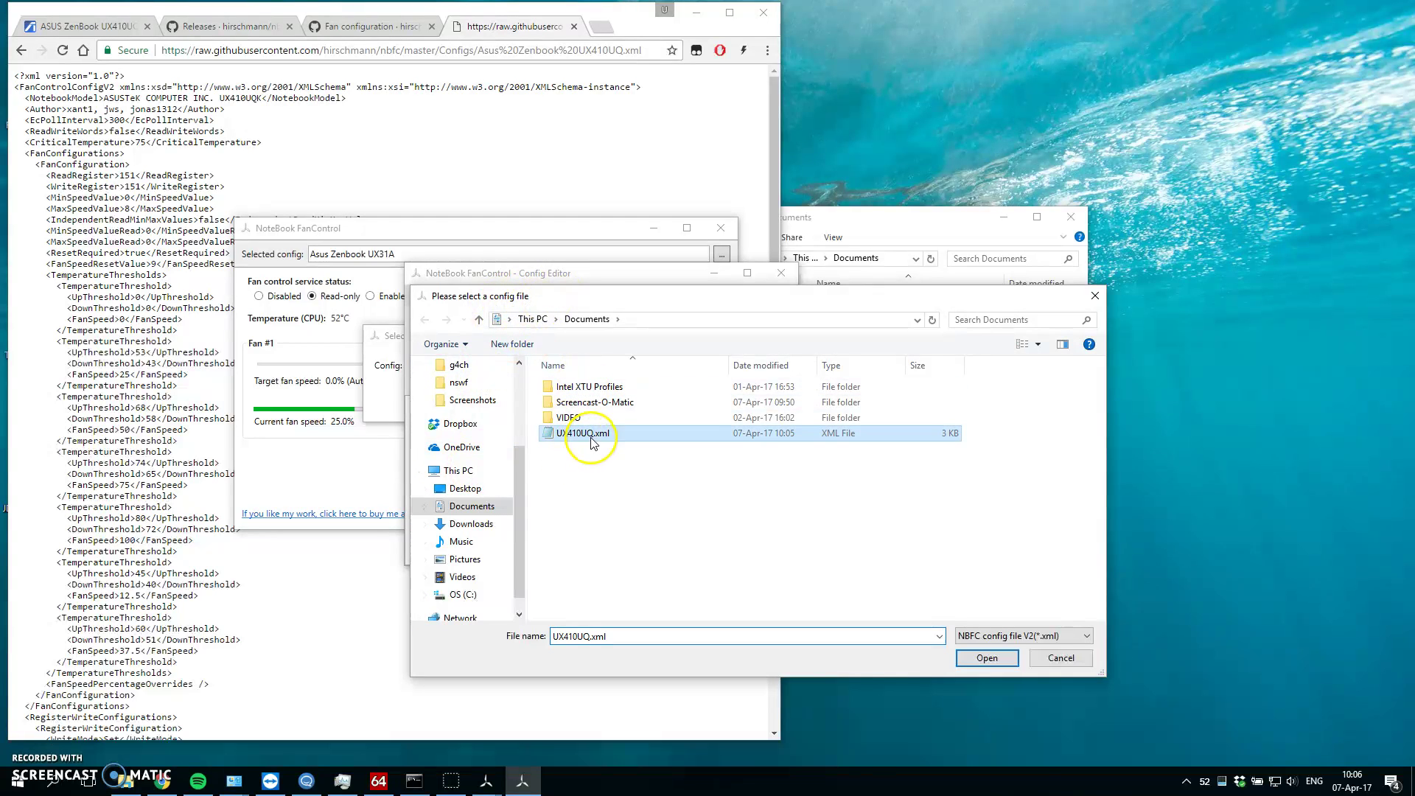
{"action": "left_click", "coordinate": [997, 648]}
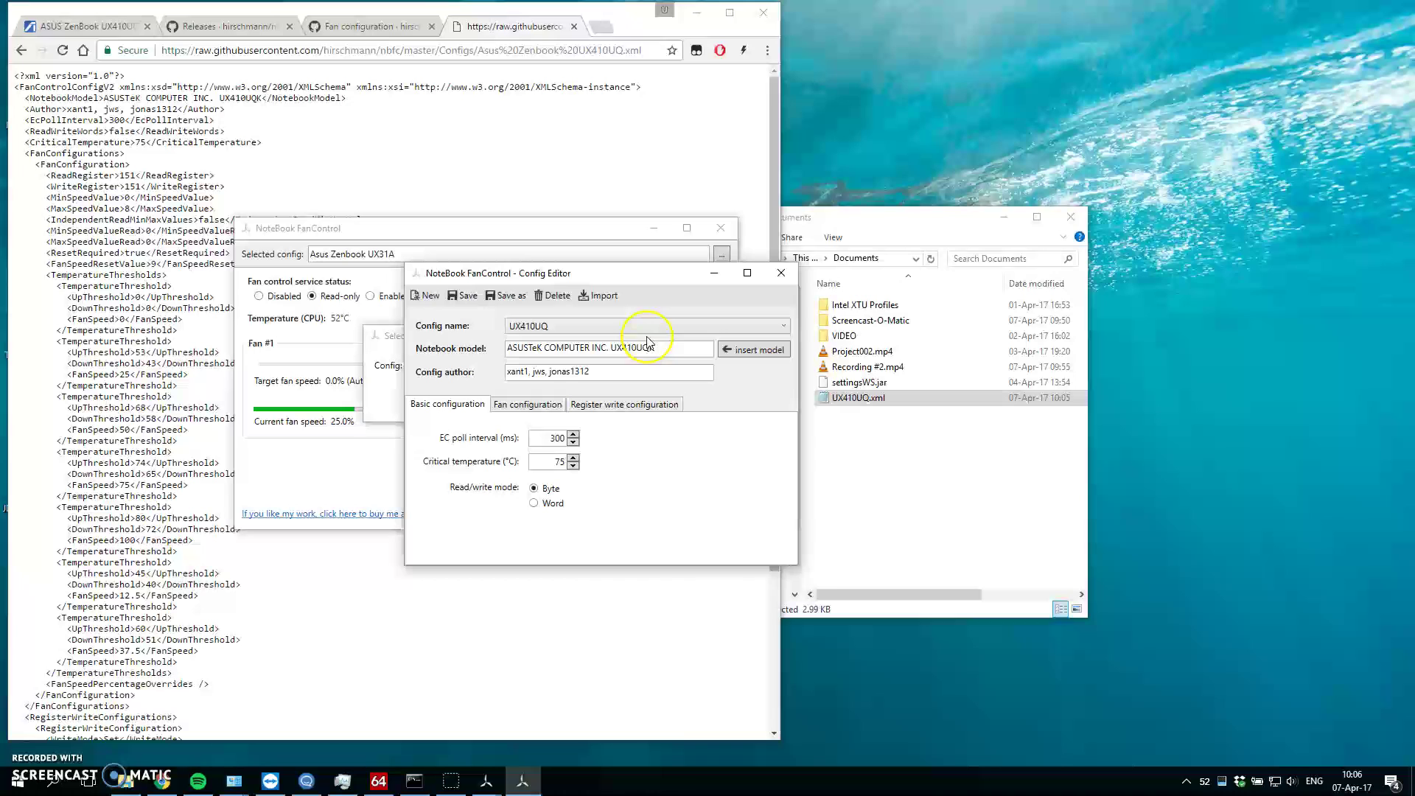
Step: Save the imported config as ASUSTeK COMPUTER INC. UX410UQK, overwriting, and close the Config Editor
{"action": "left_click", "coordinate": [509, 295]}
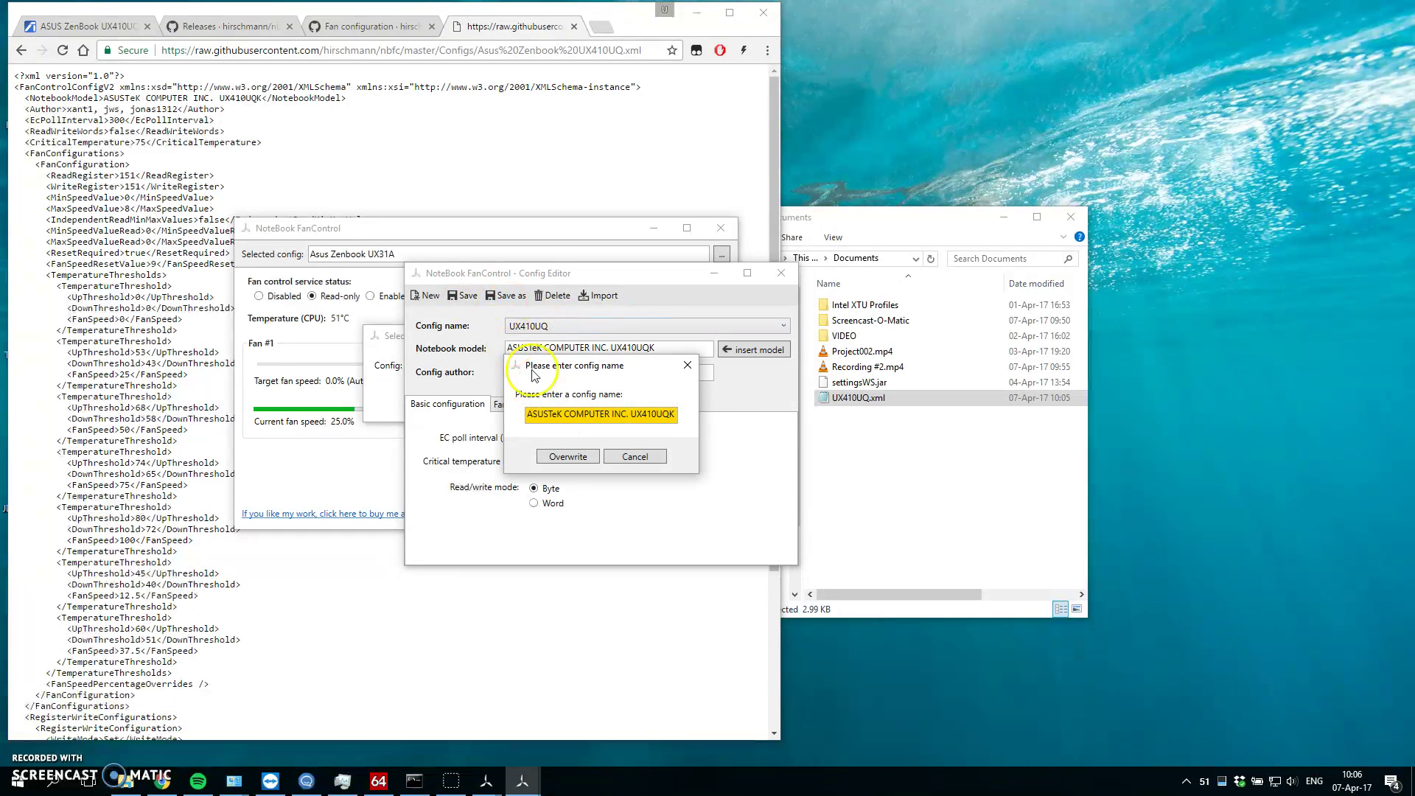
{"action": "left_click", "coordinate": [613, 415]}
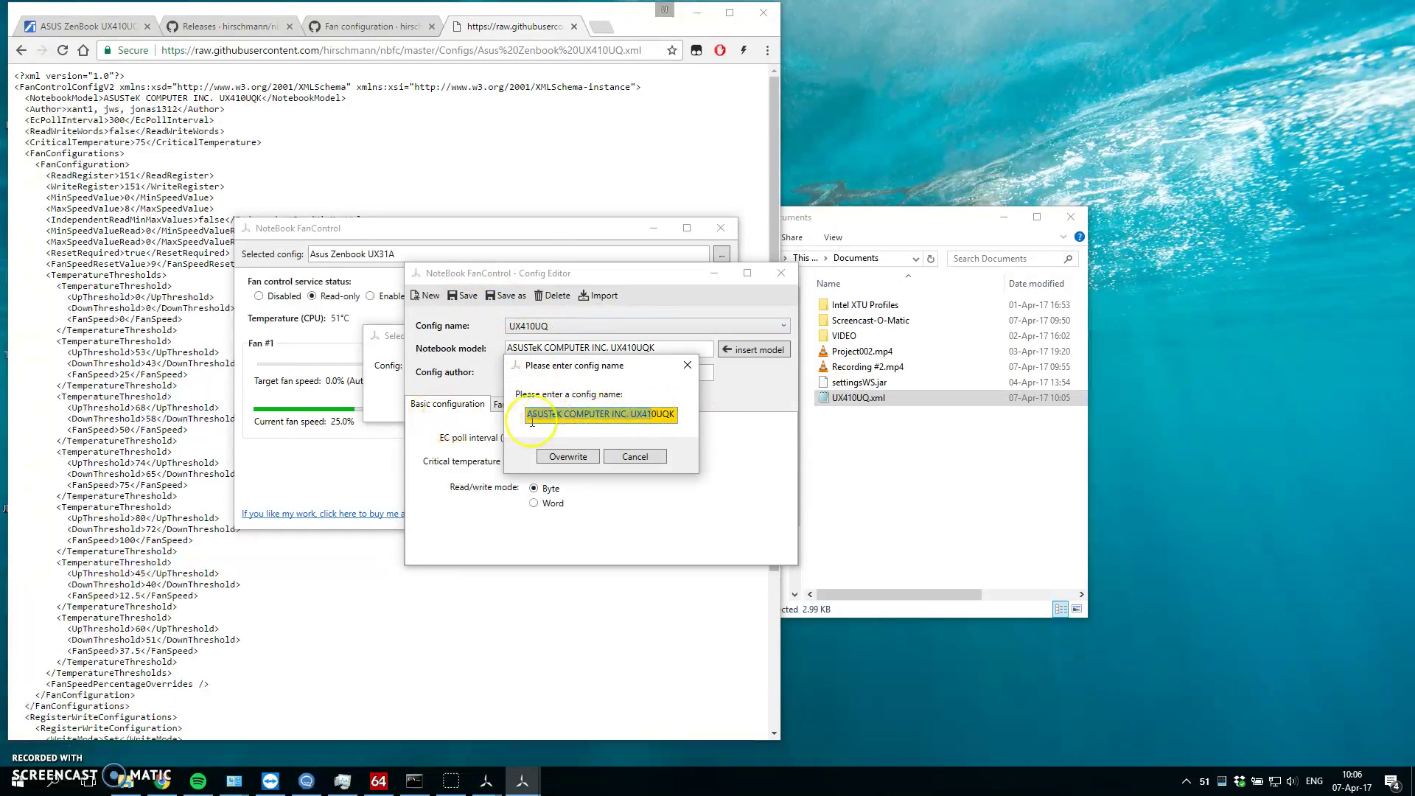
{"action": "left_click", "coordinate": [559, 459]}
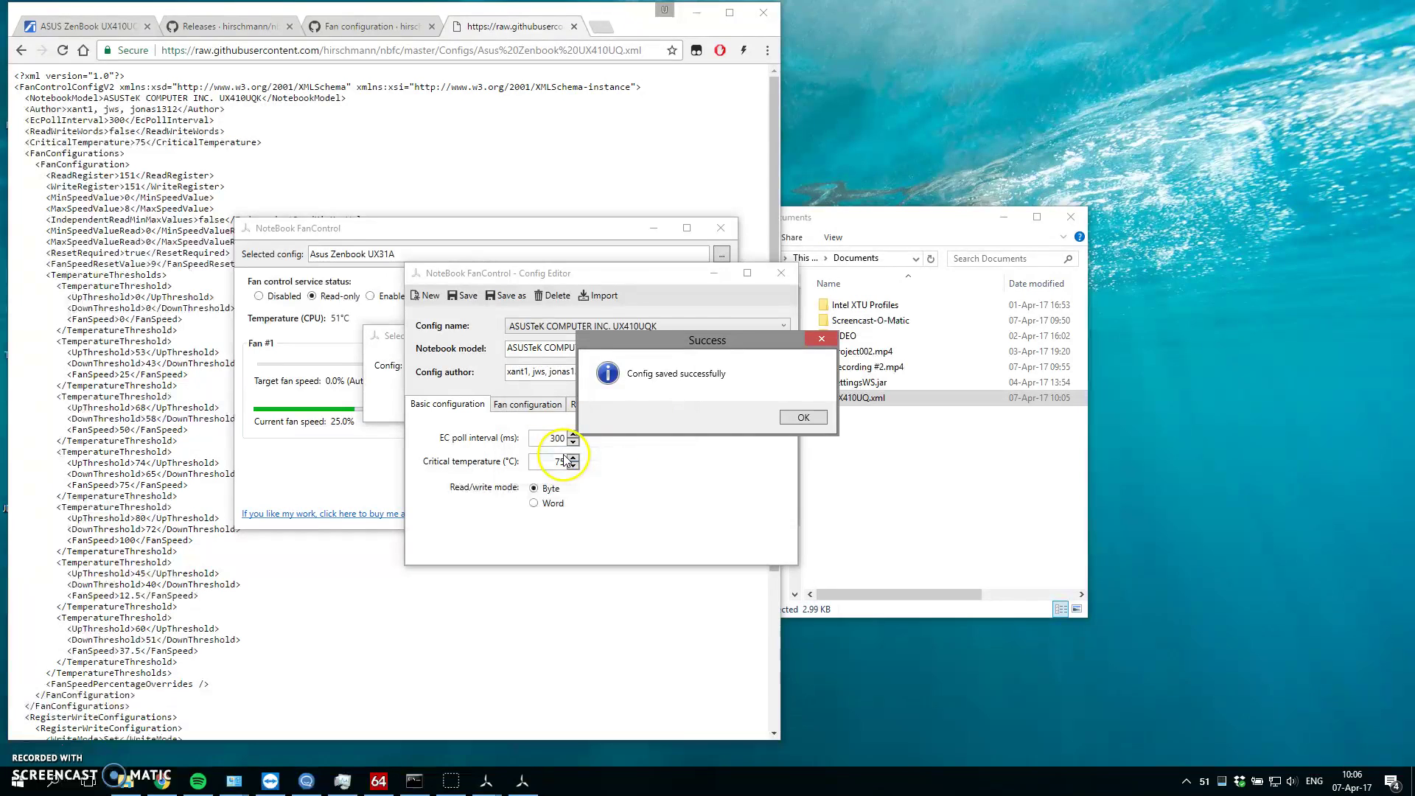
{"action": "left_click", "coordinate": [794, 414]}
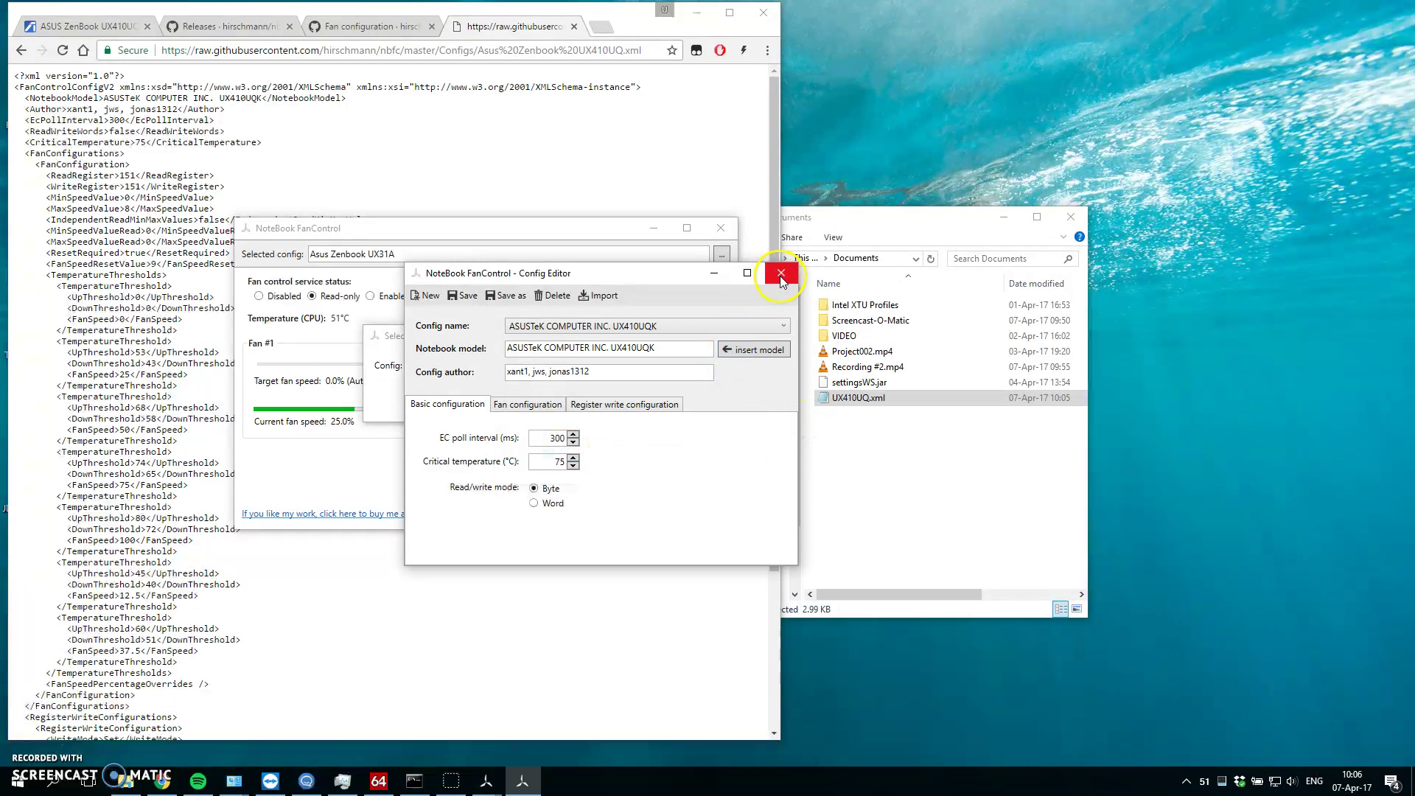
{"action": "left_click_drag", "start_coordinate": [582, 273], "coordinate": [422, 396]}
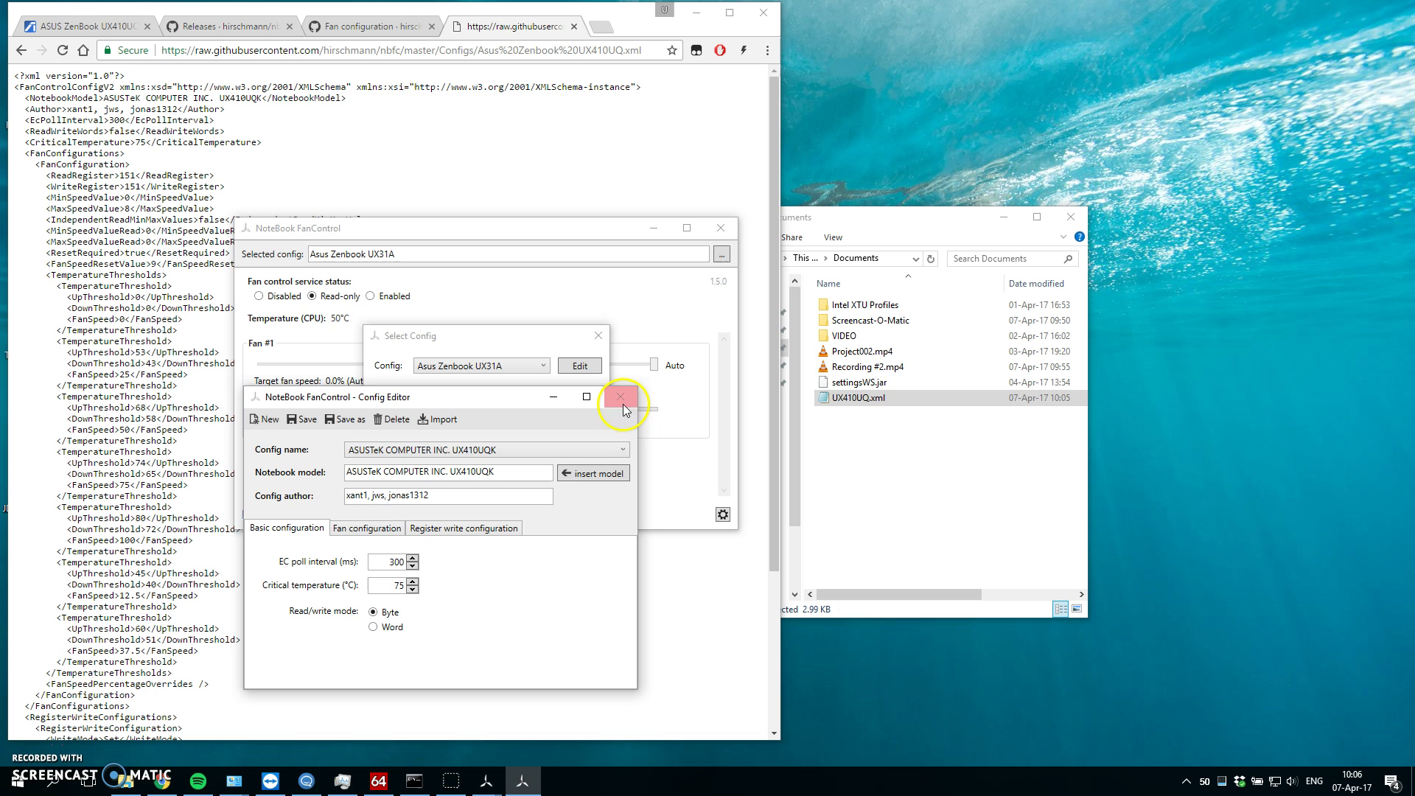
{"action": "left_click", "coordinate": [622, 400]}
Step: Pick UX410UQ from the Config dropdown and apply it
{"action": "left_click", "coordinate": [528, 367]}
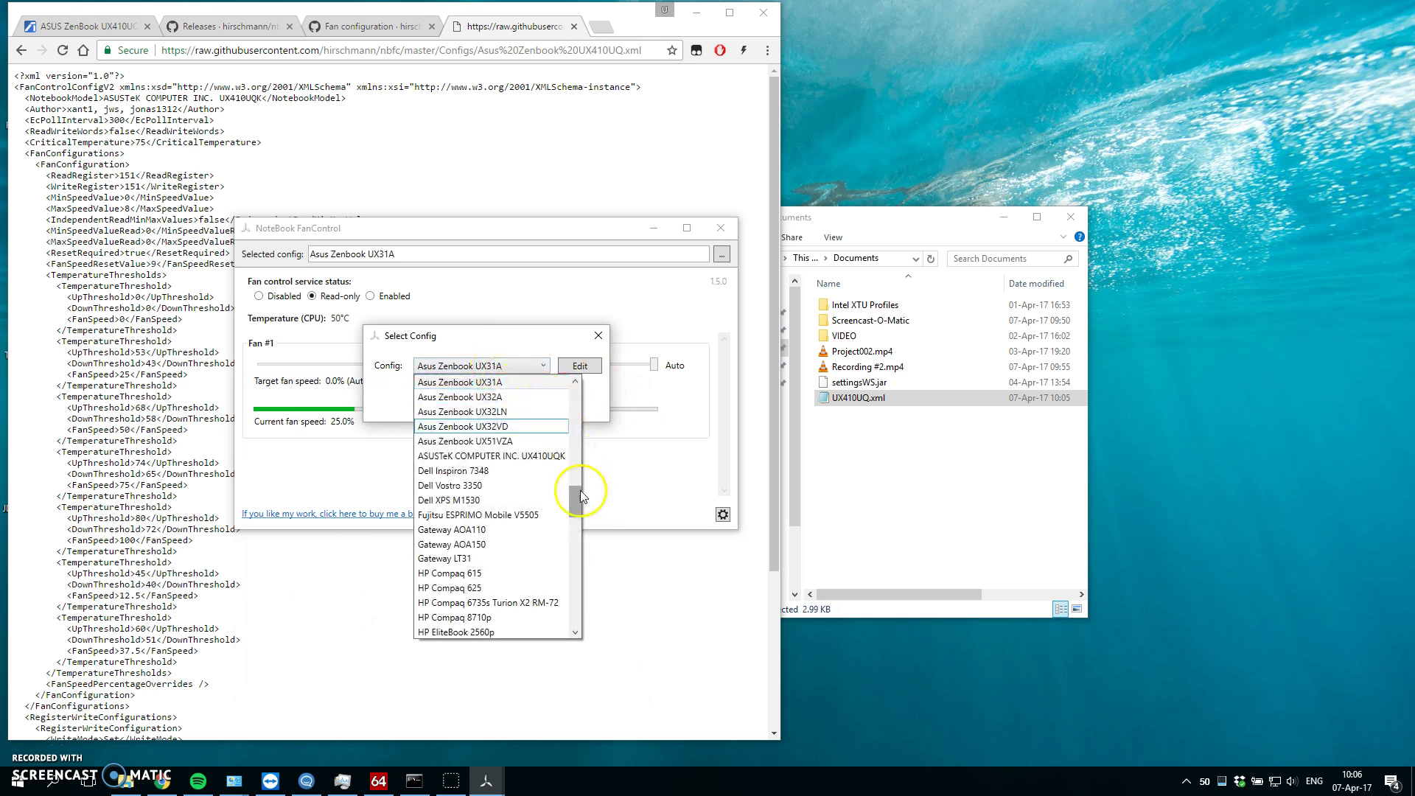
{"action": "left_click_drag", "start_coordinate": [578, 492], "coordinate": [572, 612]}
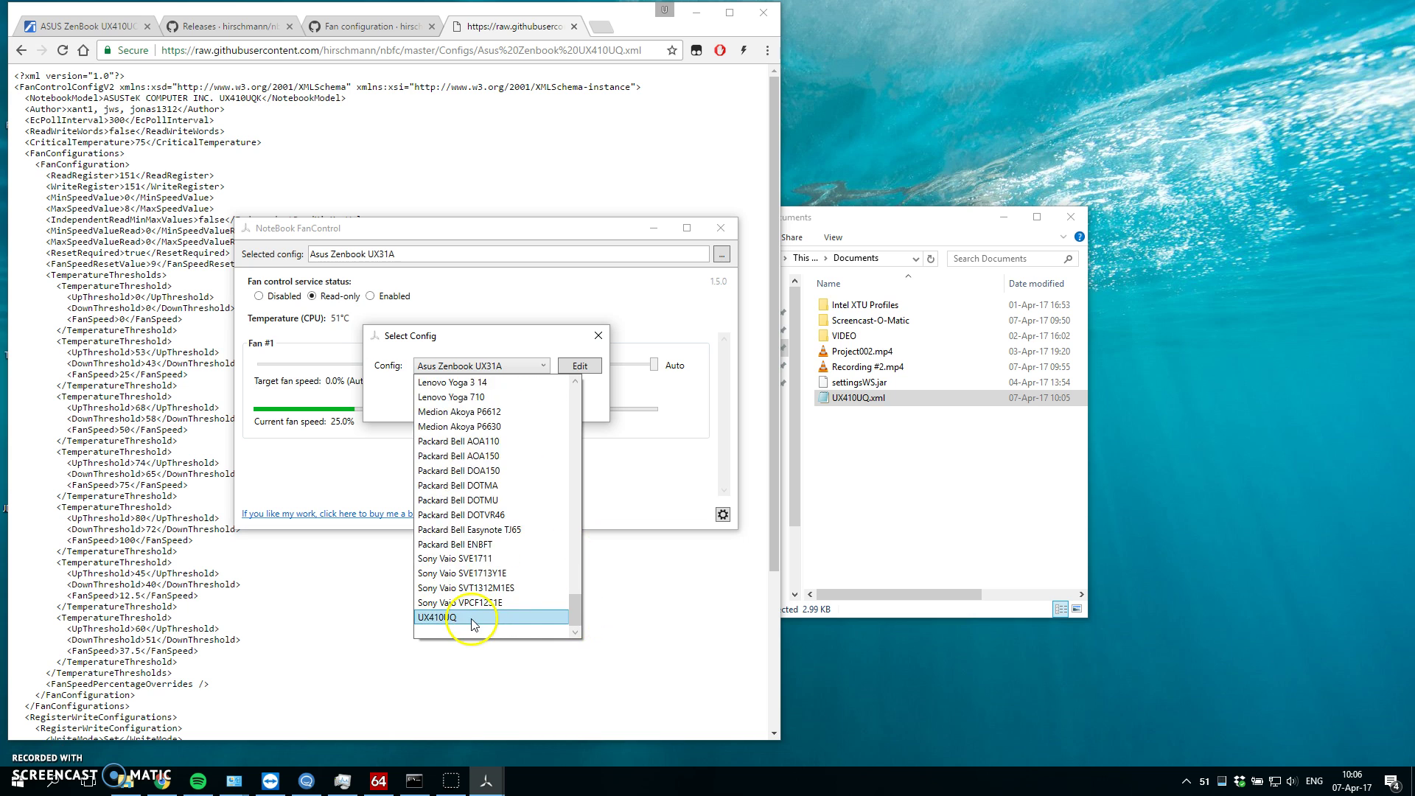
{"action": "left_click", "coordinate": [516, 618]}
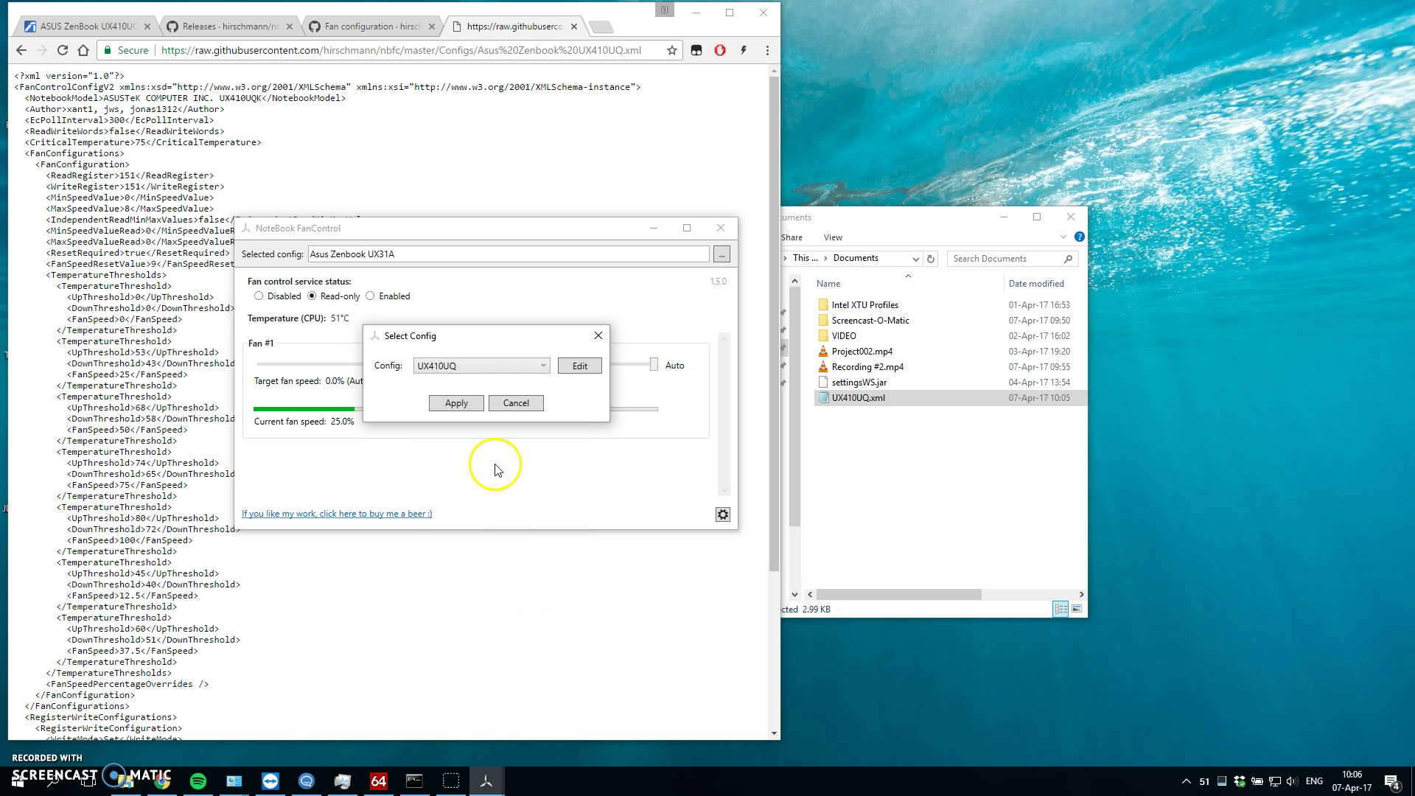
{"action": "left_click", "coordinate": [471, 402]}
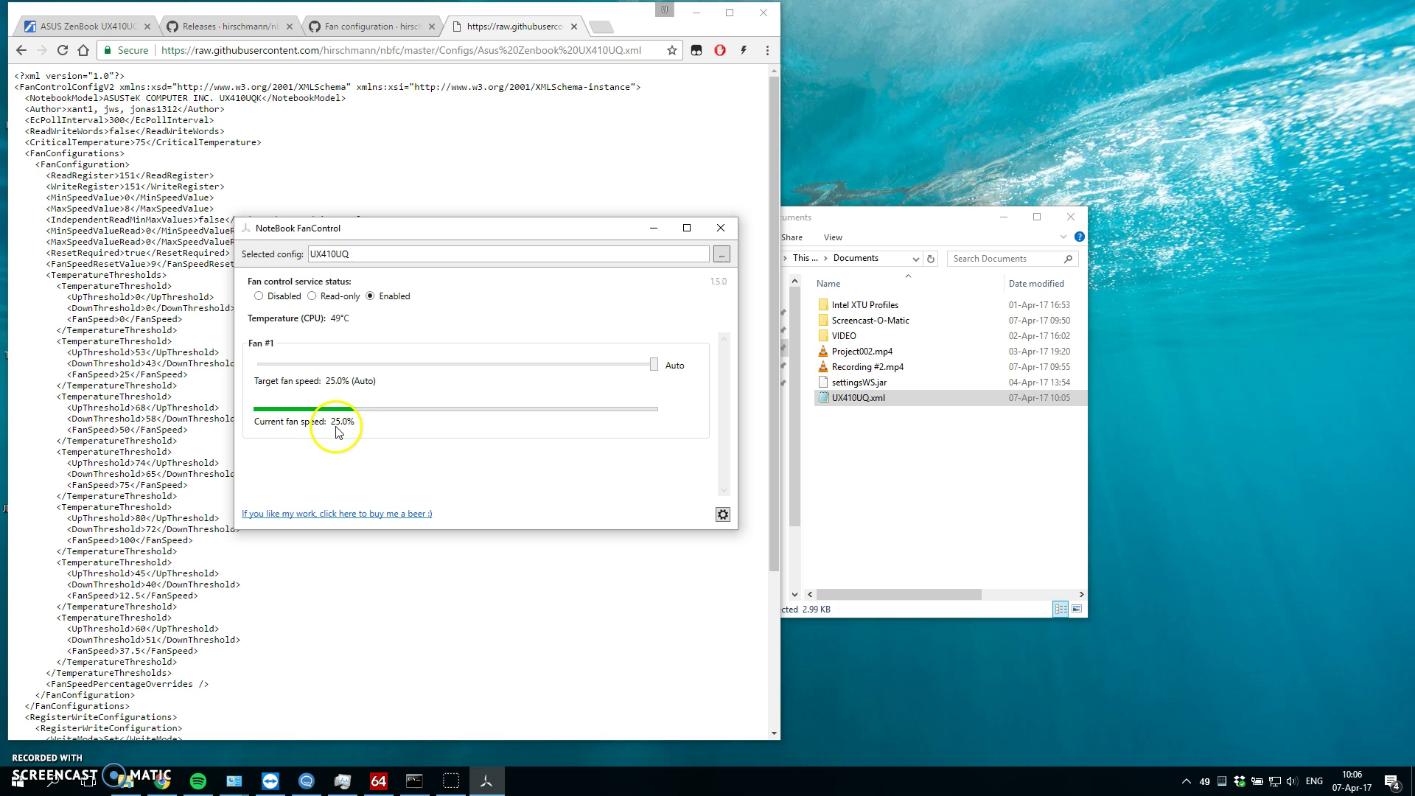
Step: Reposition the NoteBook FanControl window, nudging it right and then back left
{"action": "left_click_drag", "start_coordinate": [380, 228], "coordinate": [401, 224]}
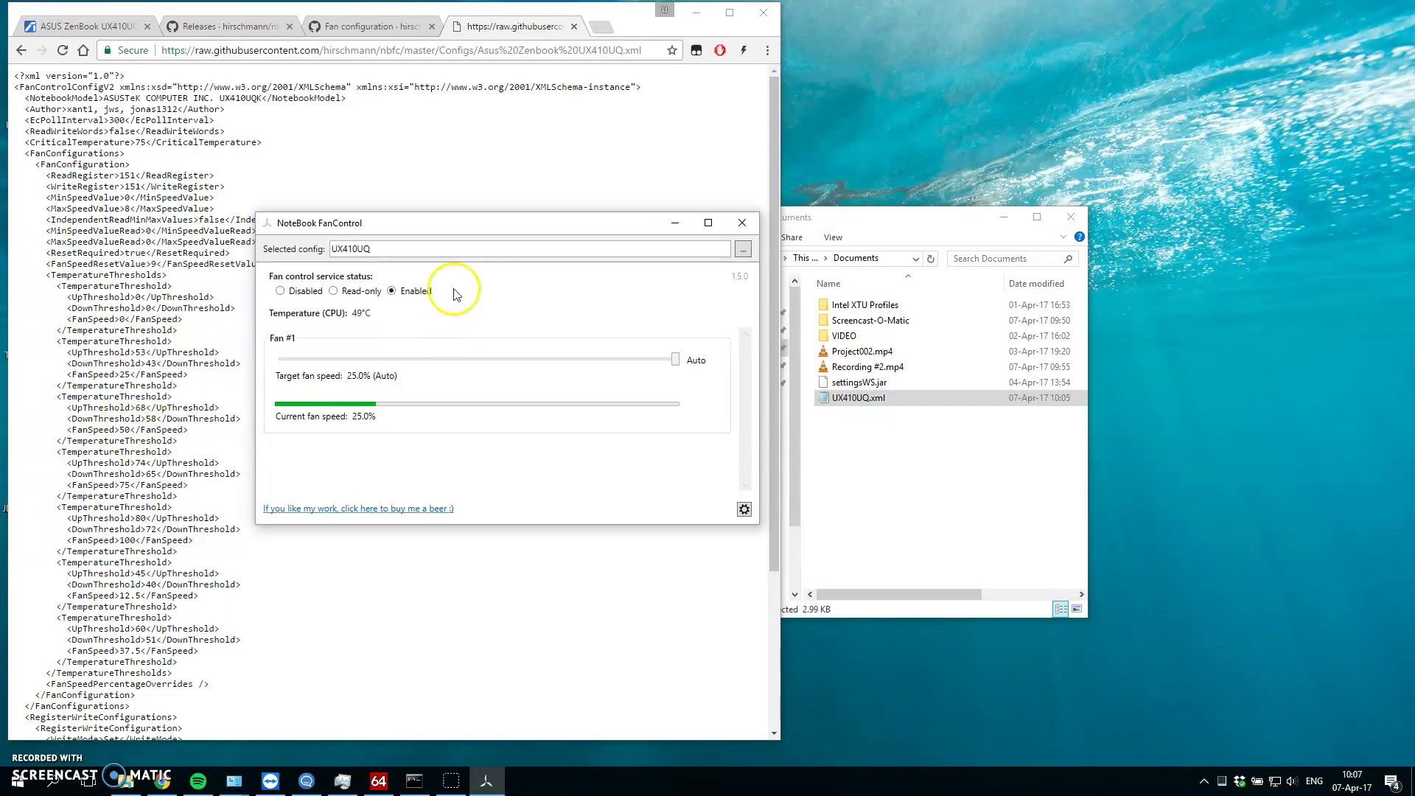
{"action": "left_click_drag", "start_coordinate": [483, 222], "coordinate": [465, 223]}
Step: In AIDA64, run the System Stability Test stressing CPU, FPU, cache and system memory
{"action": "left_click", "coordinate": [379, 780]}
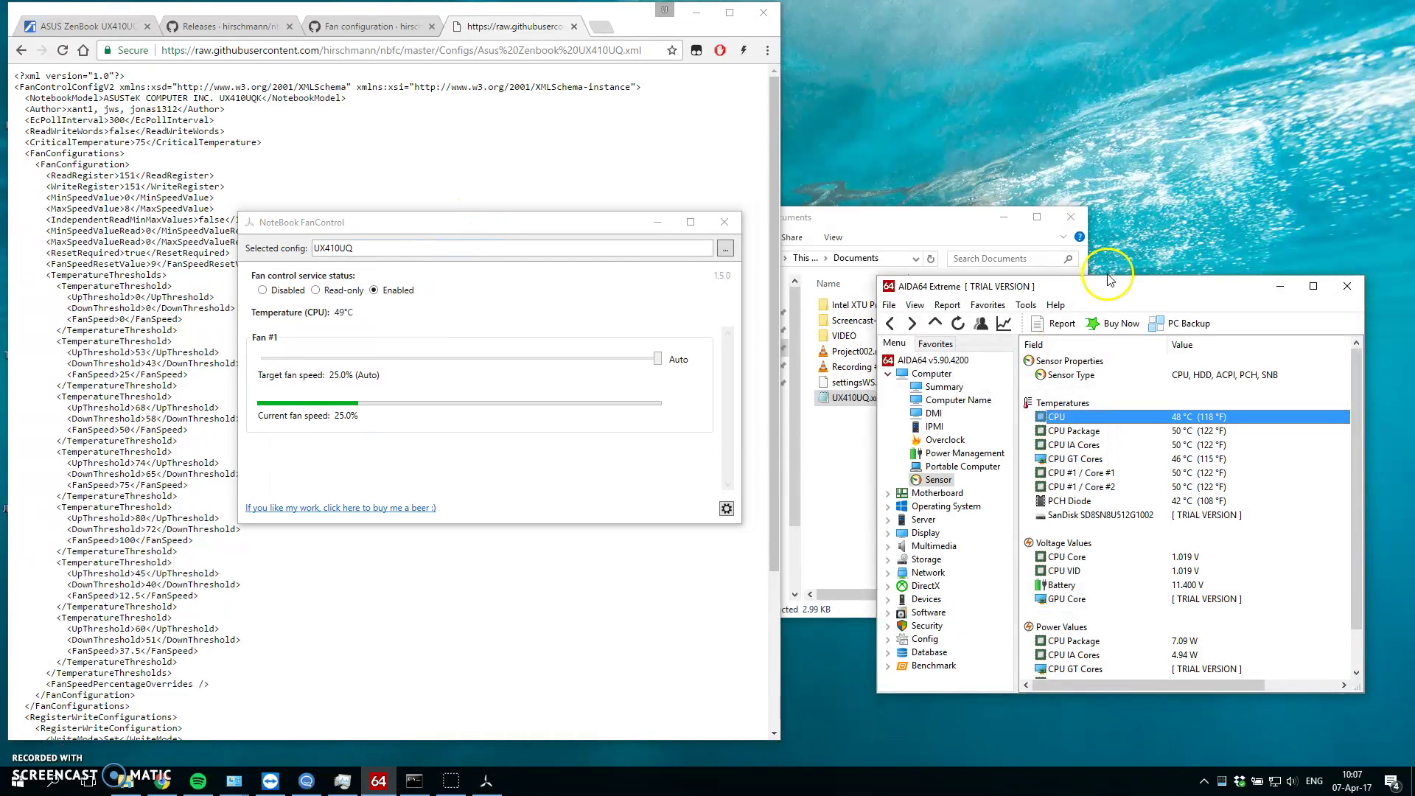
{"action": "left_click_drag", "start_coordinate": [981, 300], "coordinate": [962, 284]}
{"action": "left_click", "coordinate": [994, 301]}
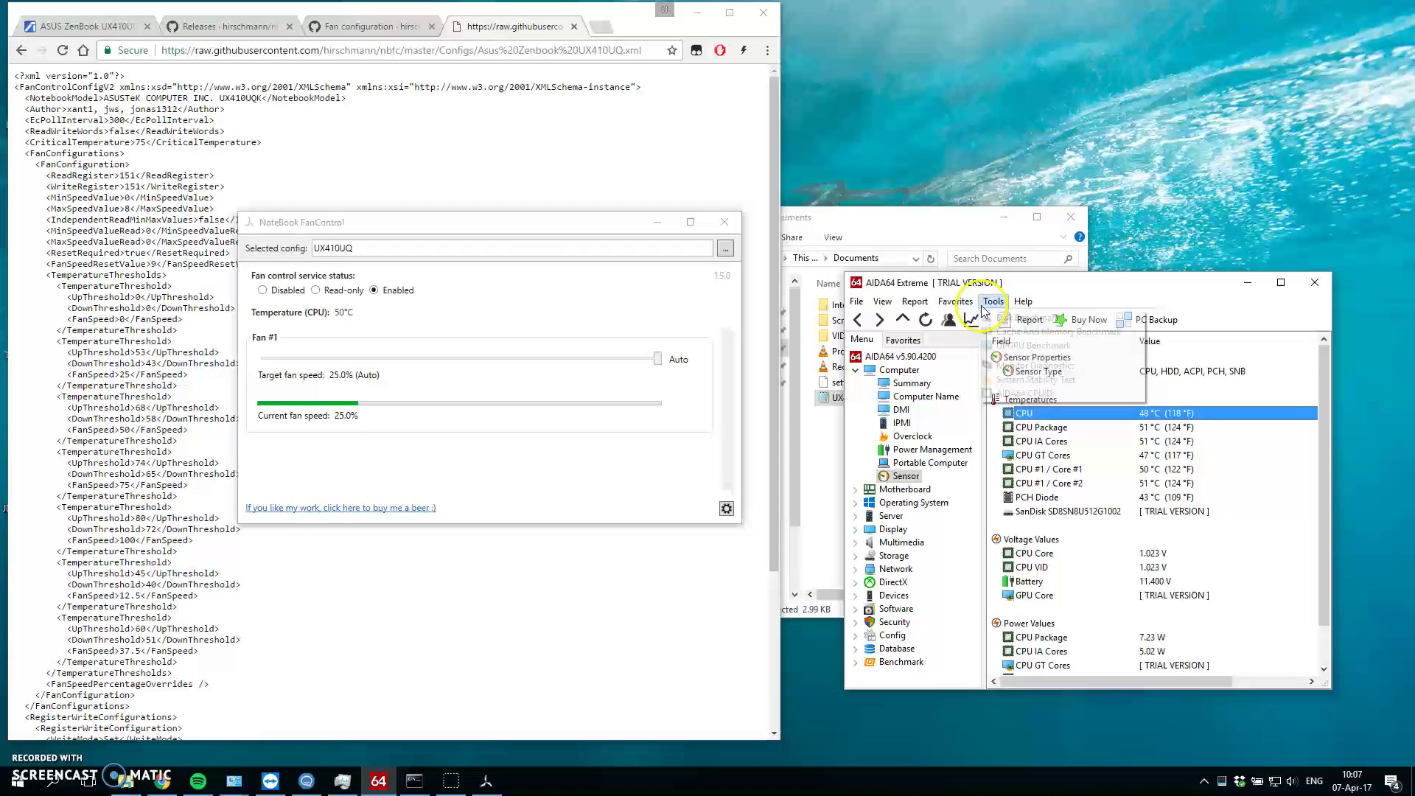
{"action": "left_click", "coordinate": [1032, 385]}
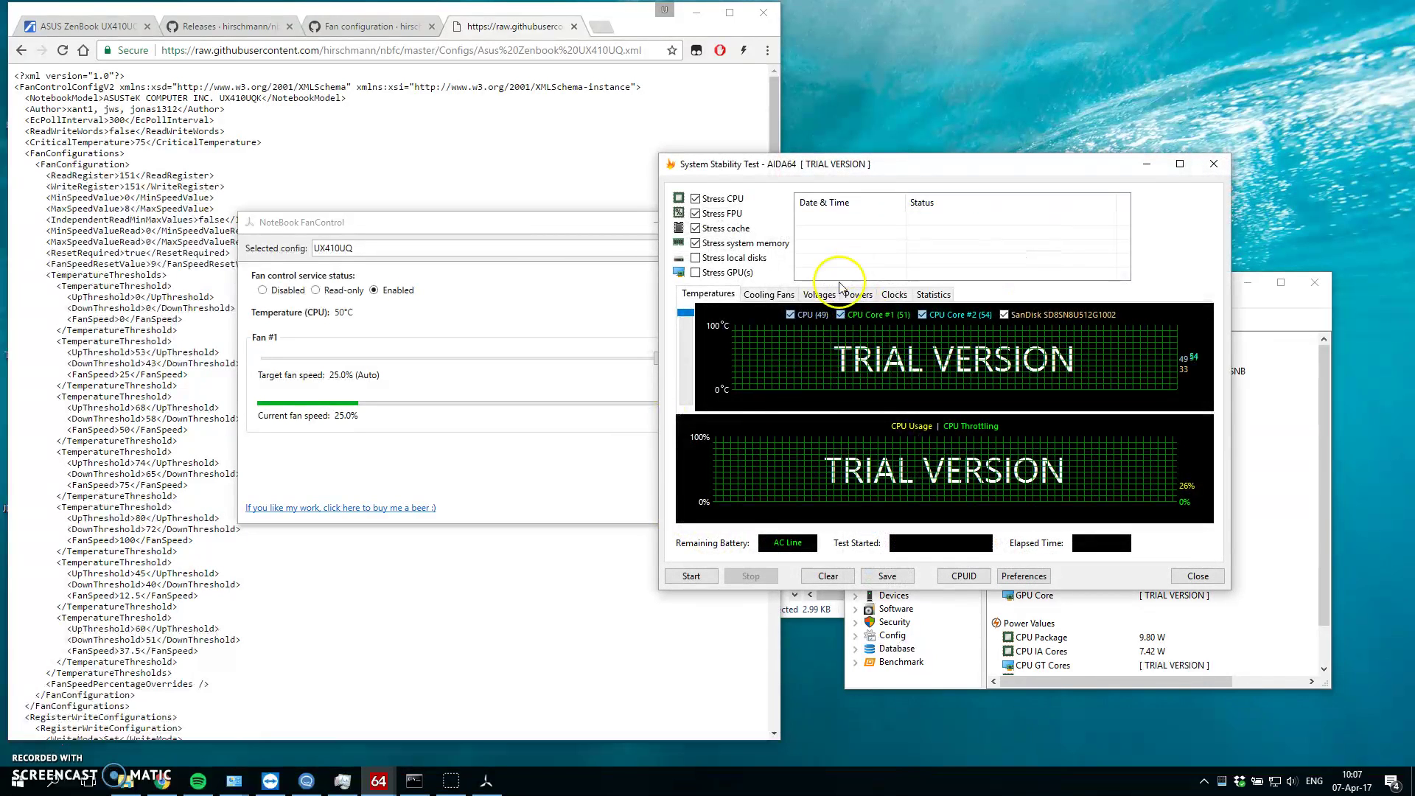
{"action": "left_click", "coordinate": [691, 576]}
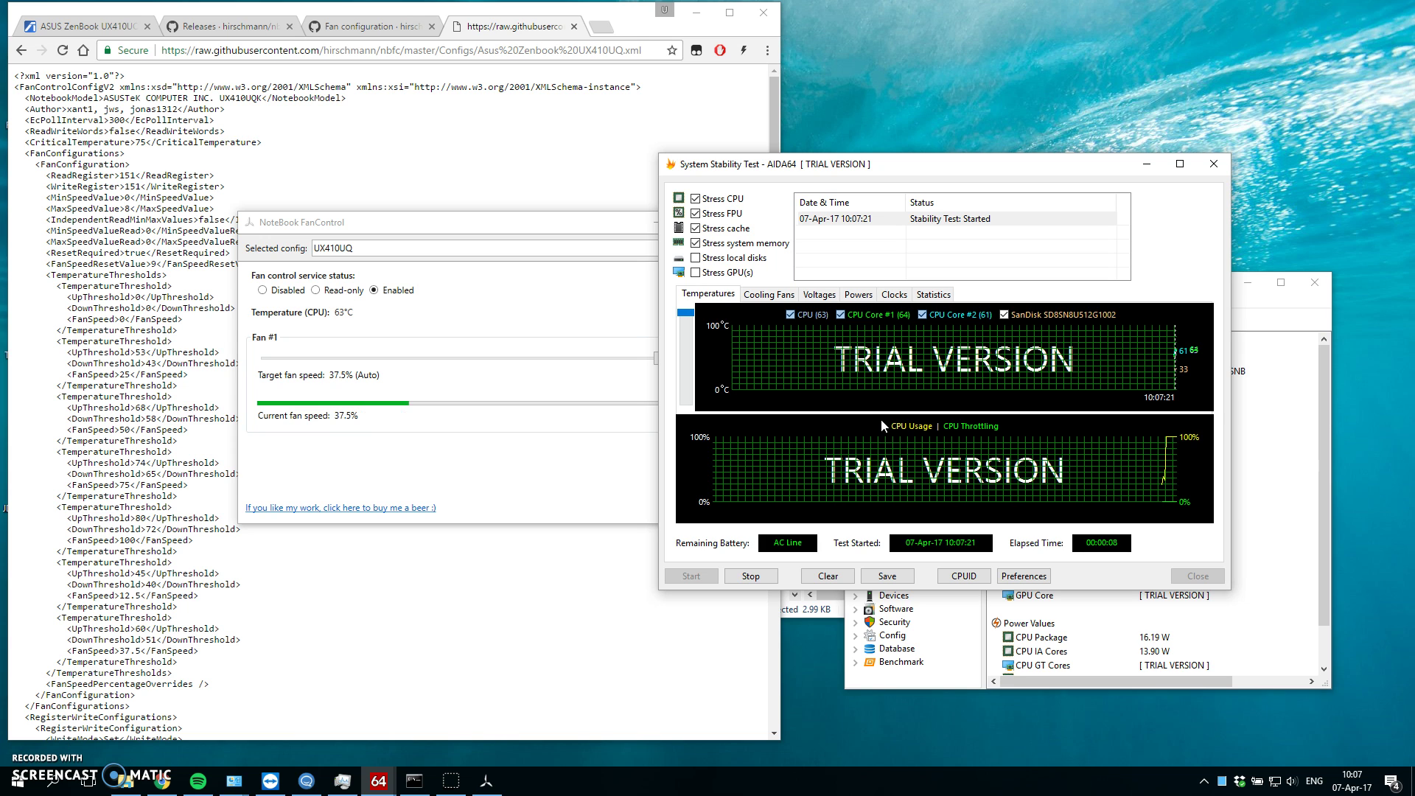
Step: Compare NoteBook FanControl's fan speed with the XML's 60 / 51 / 37.5 threshold block
{"action": "left_click_drag", "start_coordinate": [416, 224], "coordinate": [519, 163]}
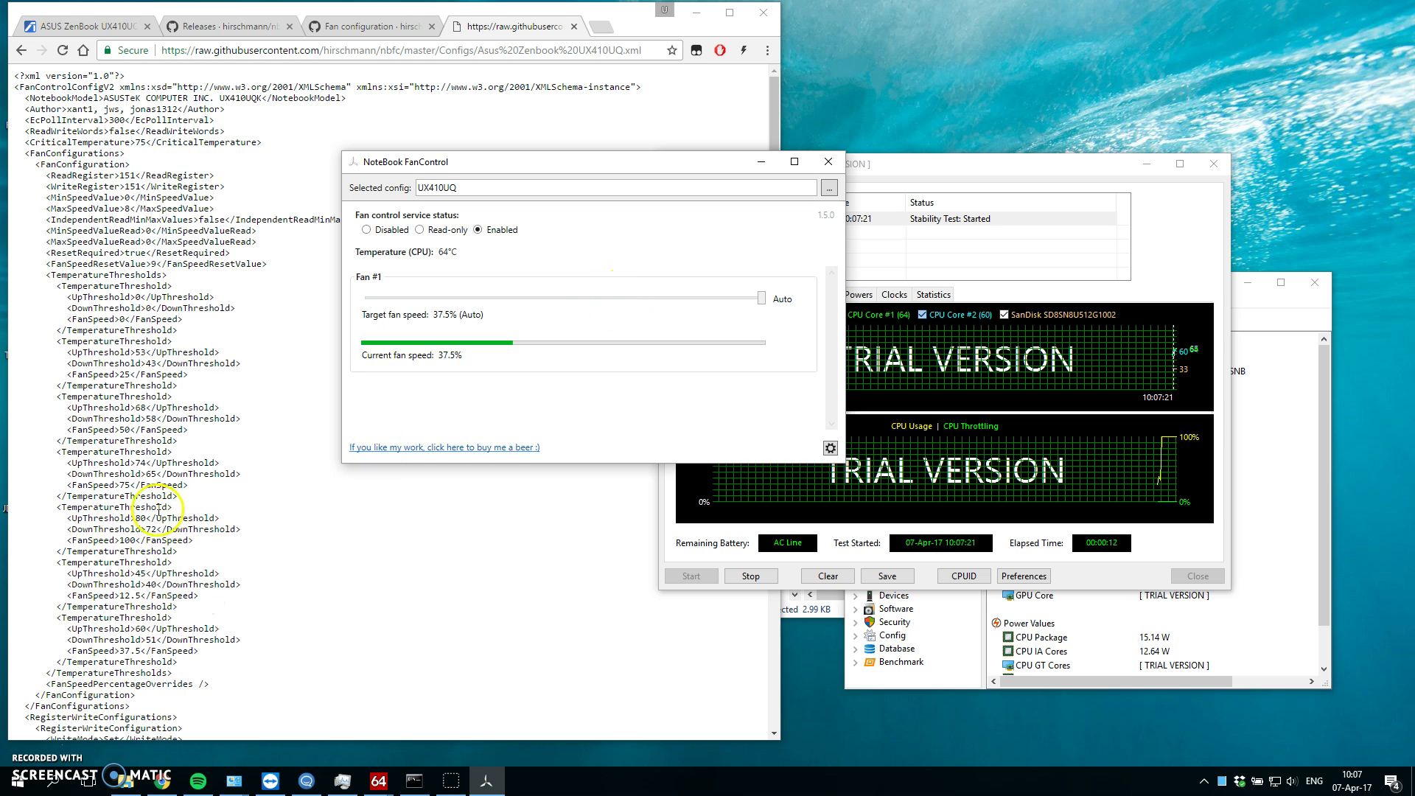
{"action": "left_click", "coordinate": [77, 626]}
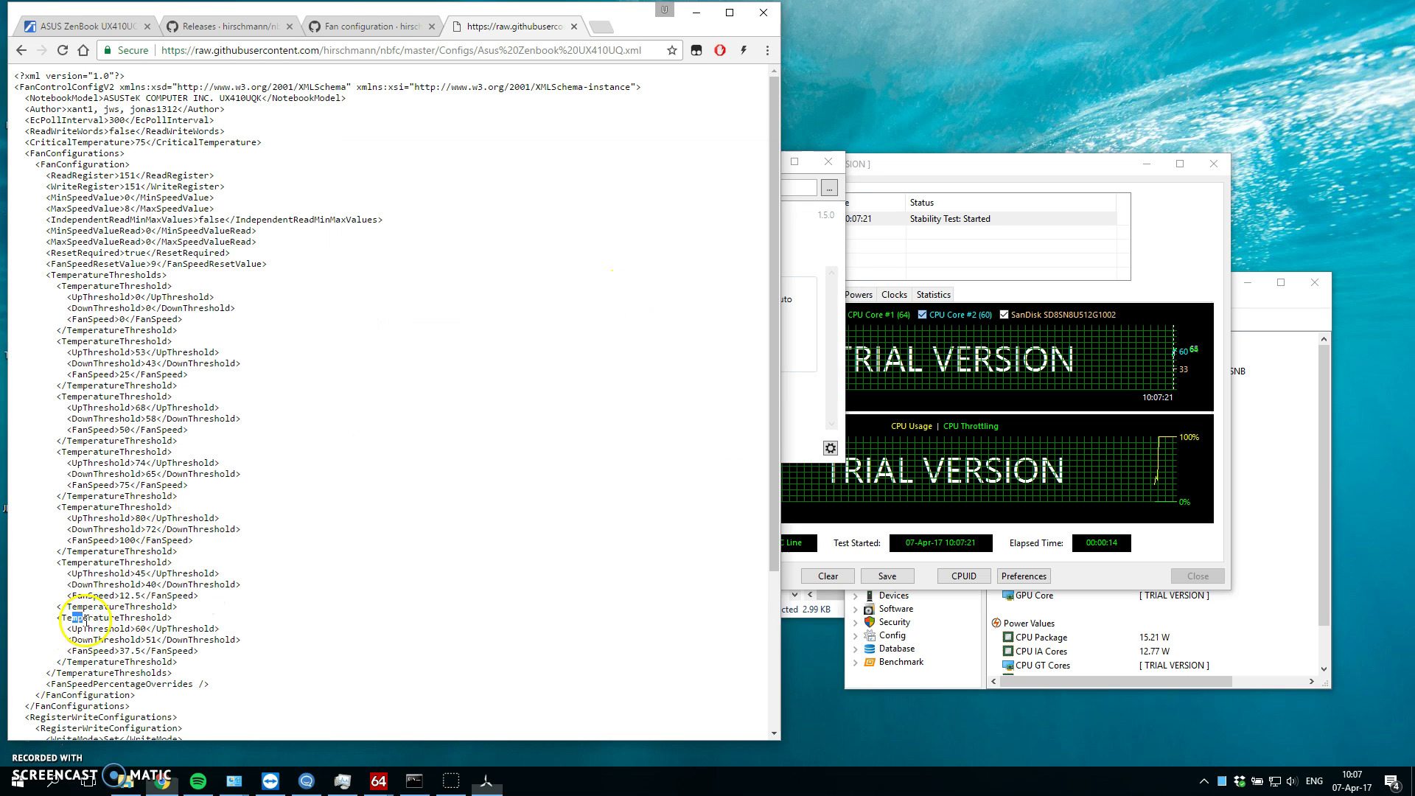
{"action": "left_click_drag", "start_coordinate": [73, 619], "coordinate": [177, 662]}
{"action": "left_click", "coordinate": [816, 390]}
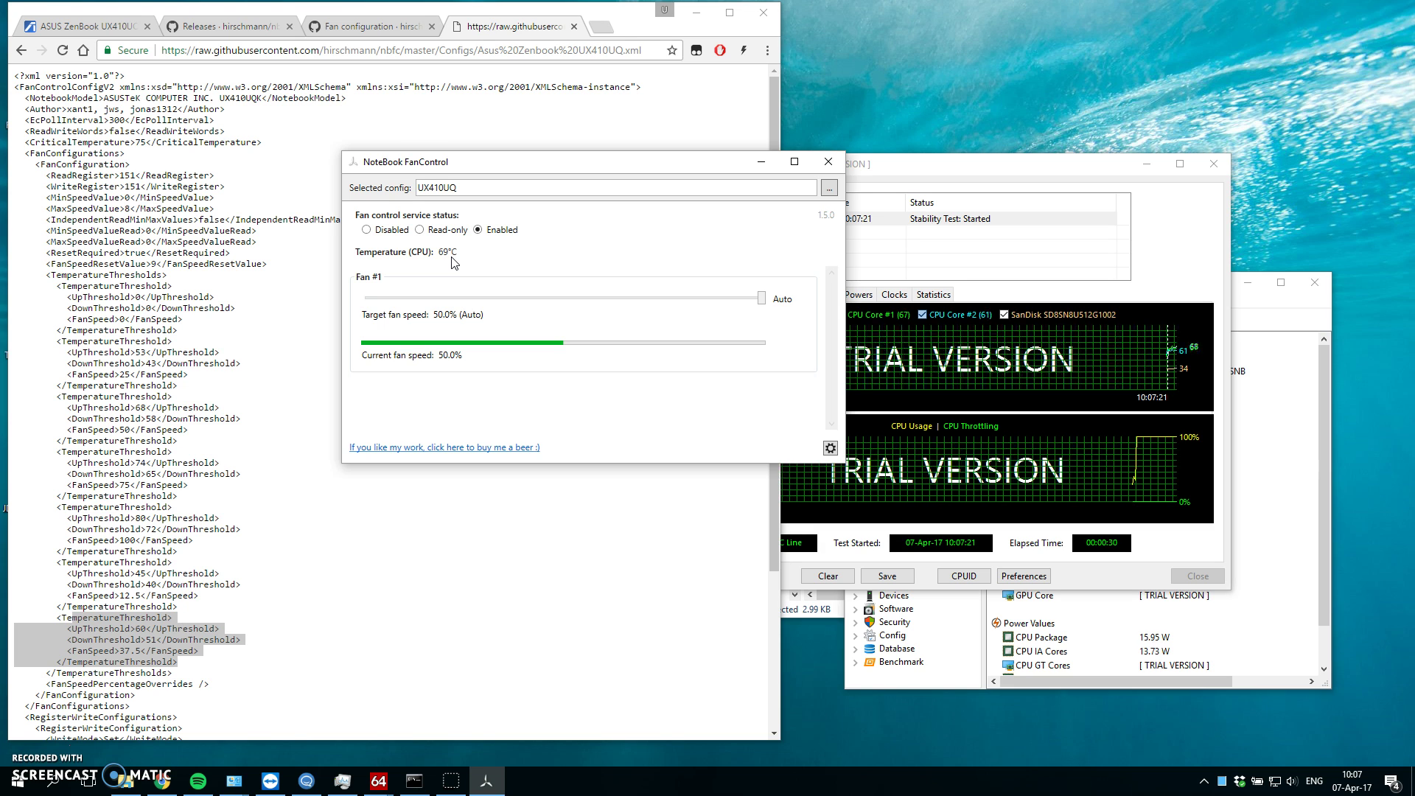
Step: Stop AIDA64's stability test and return to the NoteBook FanControl readings
{"action": "left_click", "coordinate": [796, 379]}
{"action": "left_click", "coordinate": [734, 576]}
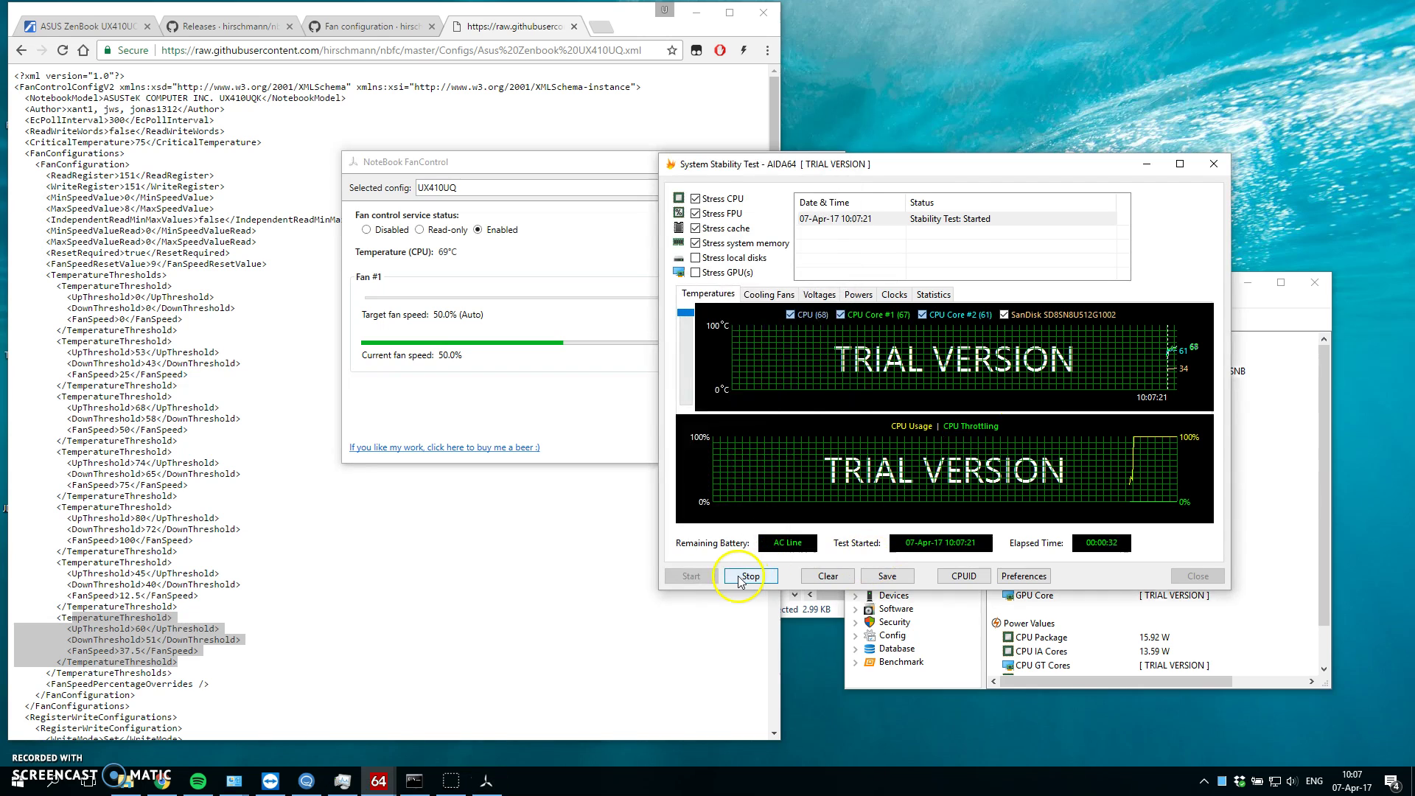
{"action": "left_click", "coordinate": [556, 383]}
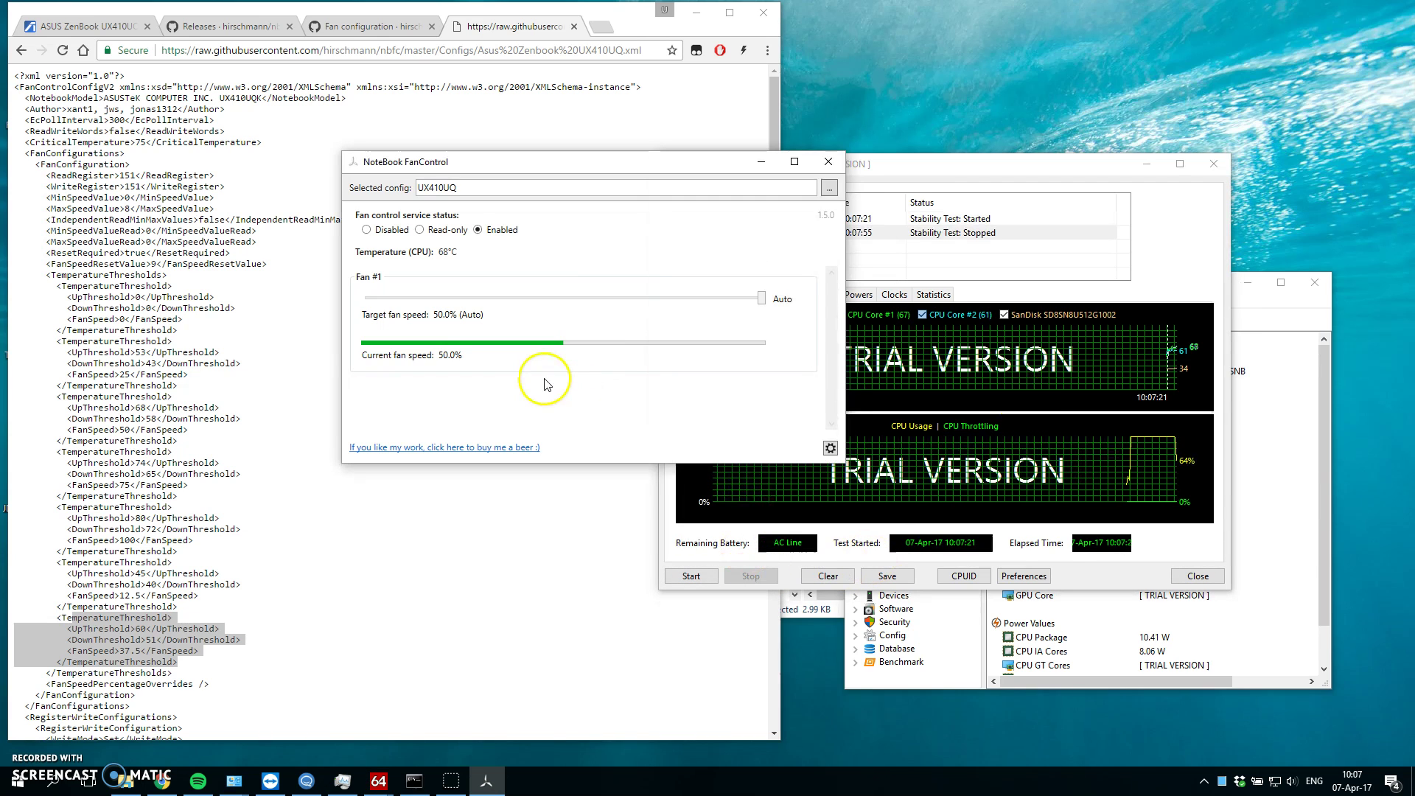